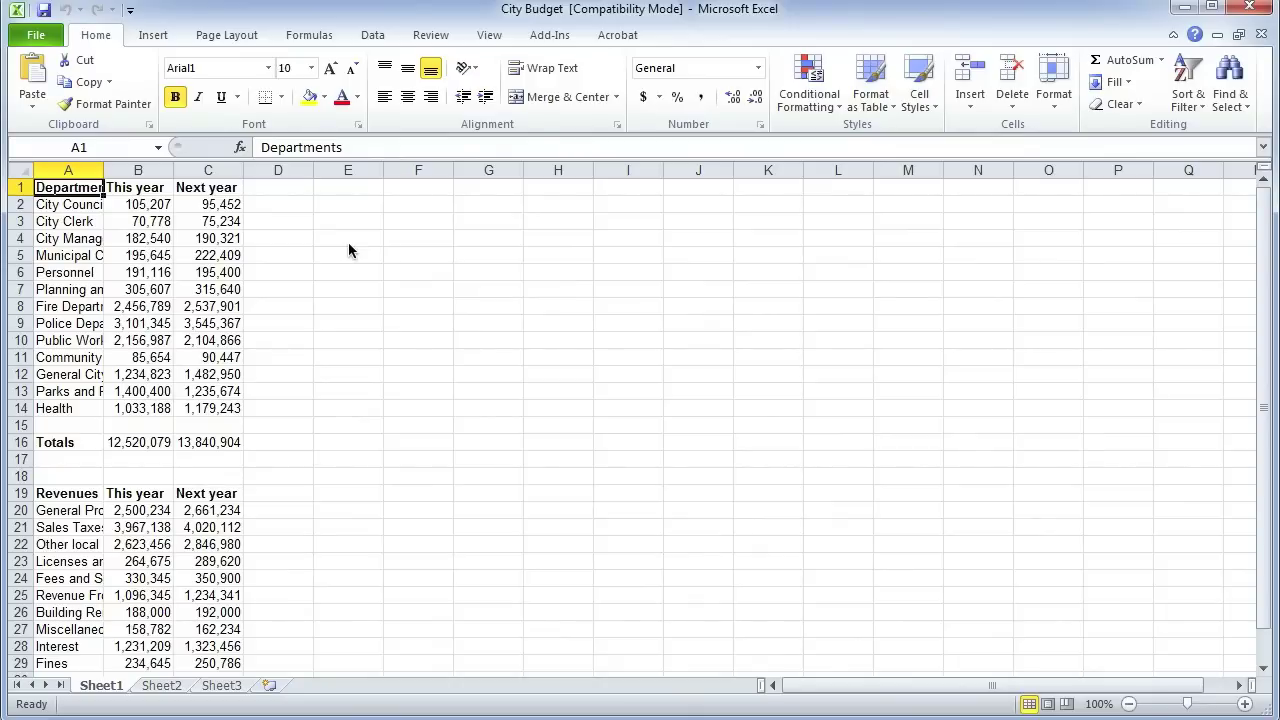
# Look over the Departments and Revenues tables with their This year and Next year columns.
pyautogui.click(143, 222)
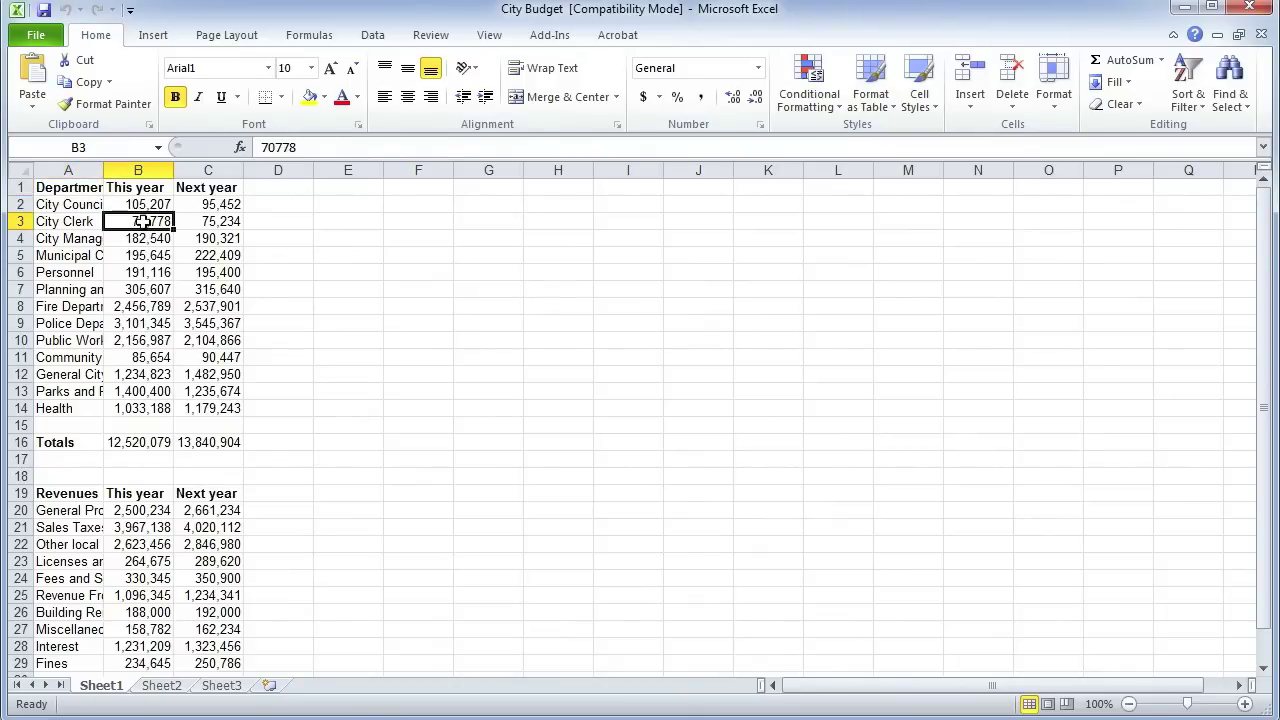
pyautogui.press('Up')
pyautogui.press('Up')
pyautogui.press('Left')
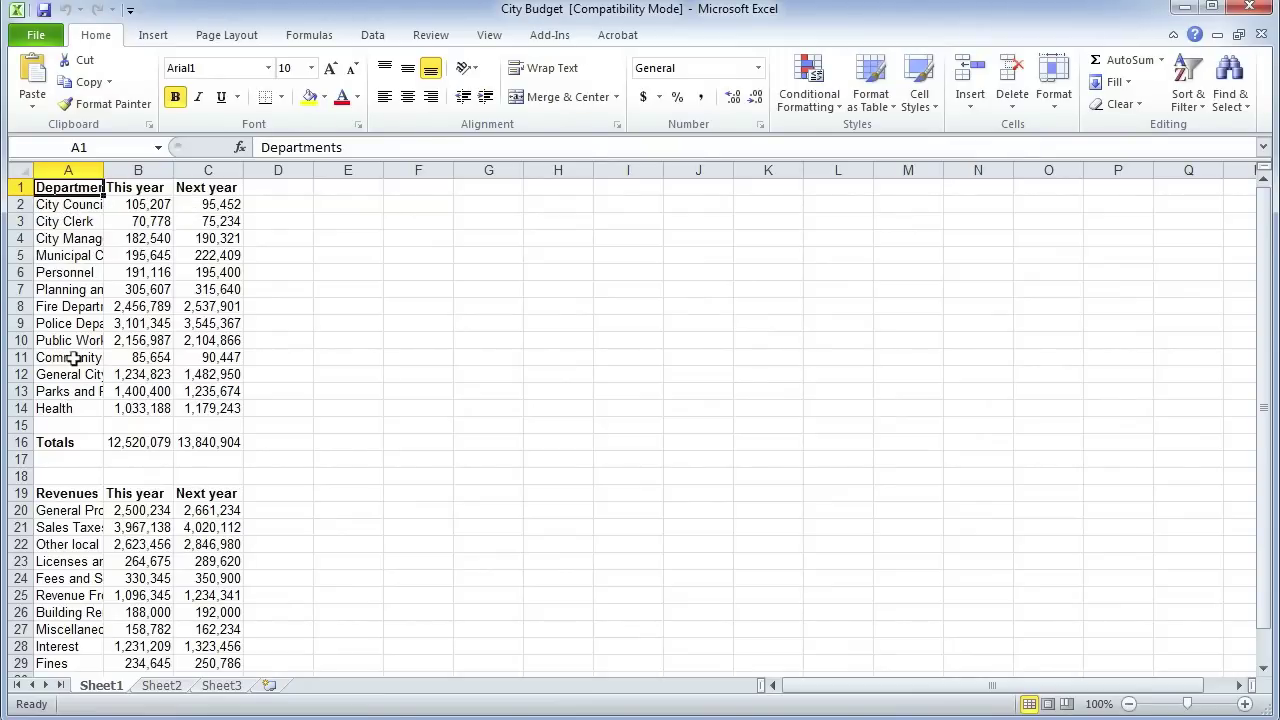
pyautogui.scroll(-4, 73, 357)
pyautogui.scroll(4, 73, 357)
pyautogui.press('Right')
pyautogui.press('Right')
pyautogui.press('Left')
pyautogui.press('Left')
pyautogui.press('Right')
pyautogui.press('Right')
pyautogui.press('Left')
pyautogui.press('Left')
# Save a copy of the workbook under the name City Budget_edit.
pyautogui.click(37, 38)
pyautogui.click(60, 97)
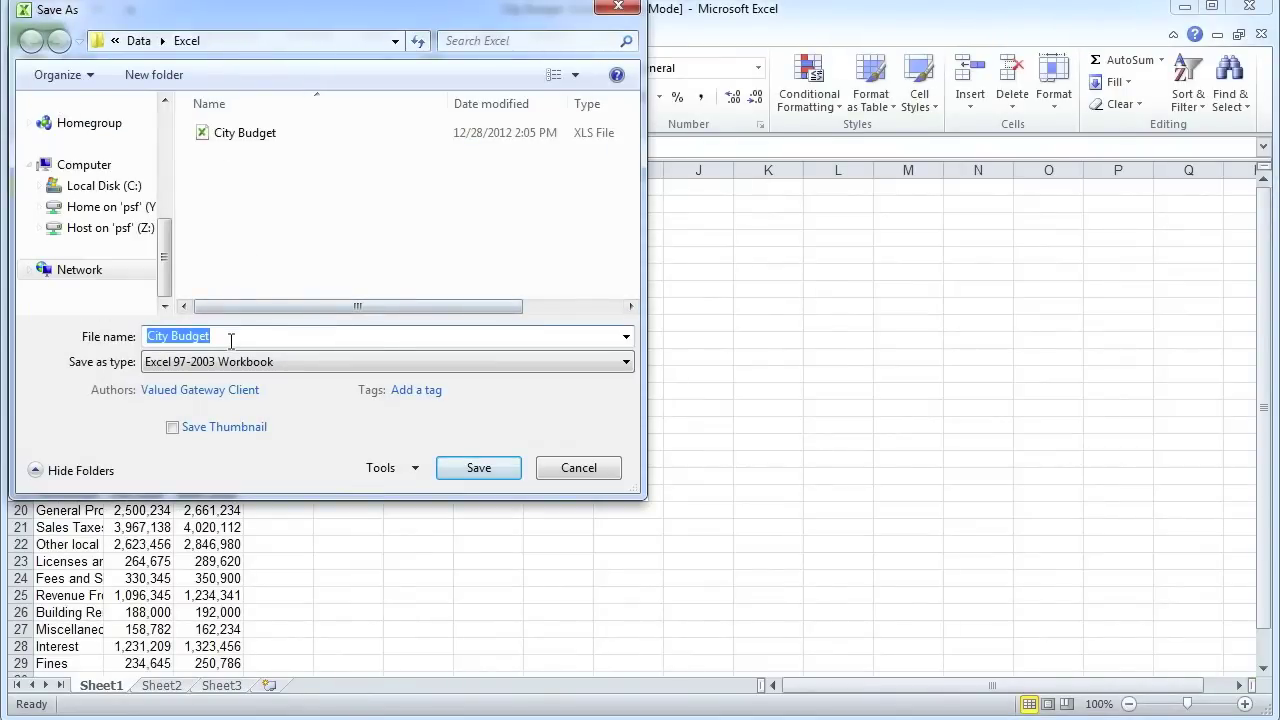
pyautogui.click(230, 340)
pyautogui.write('_edit')
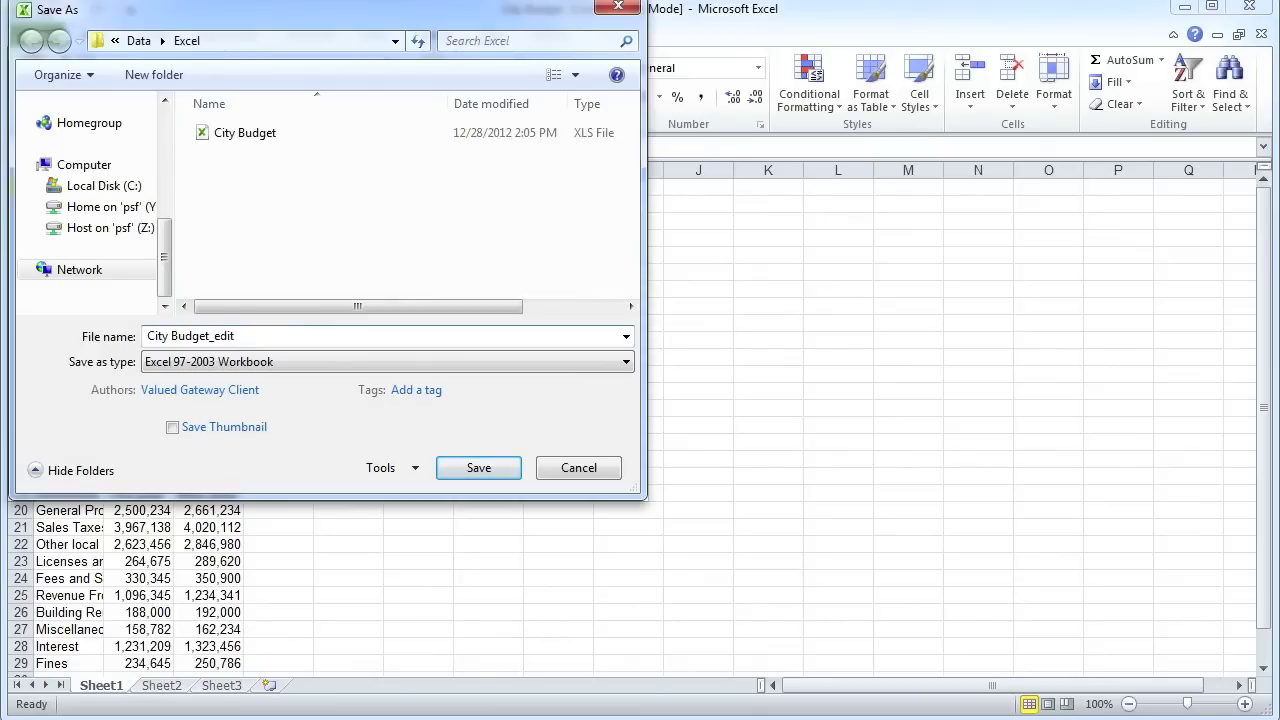
pyautogui.press('Return')
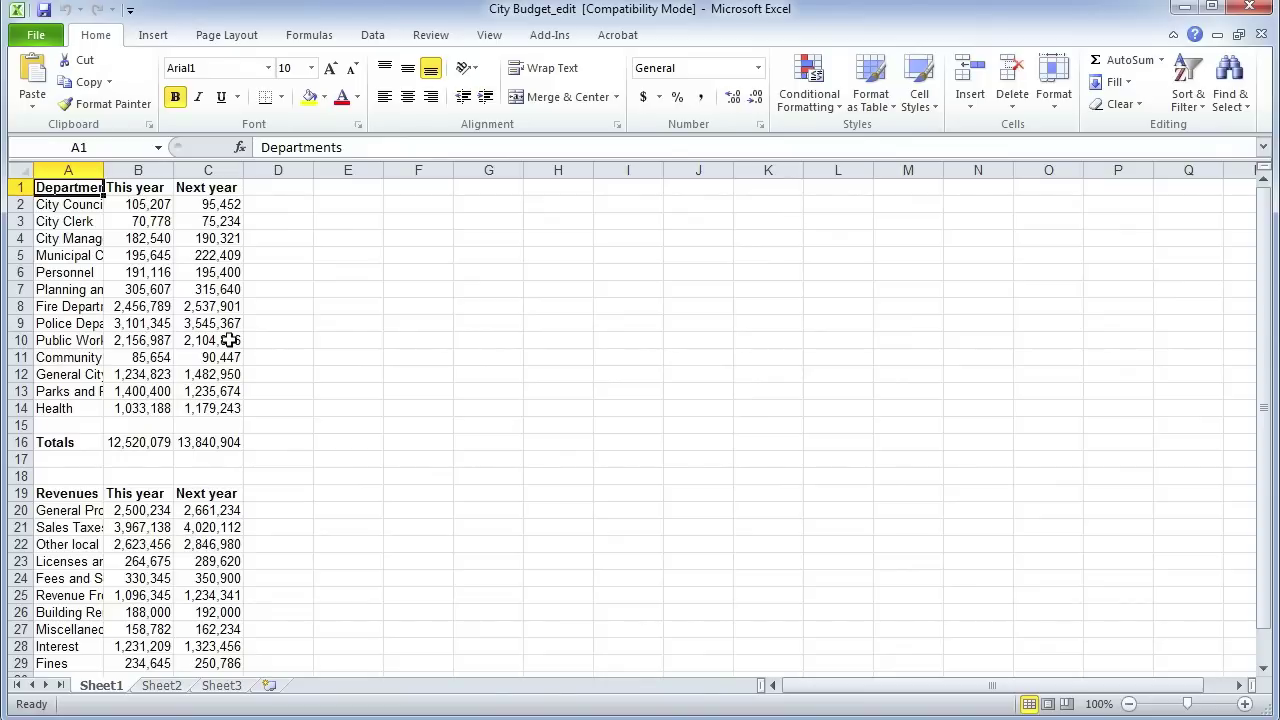
# Format columns B and C as Currency with 0 decimal places and the $ symbol.
pyautogui.click(138, 171)
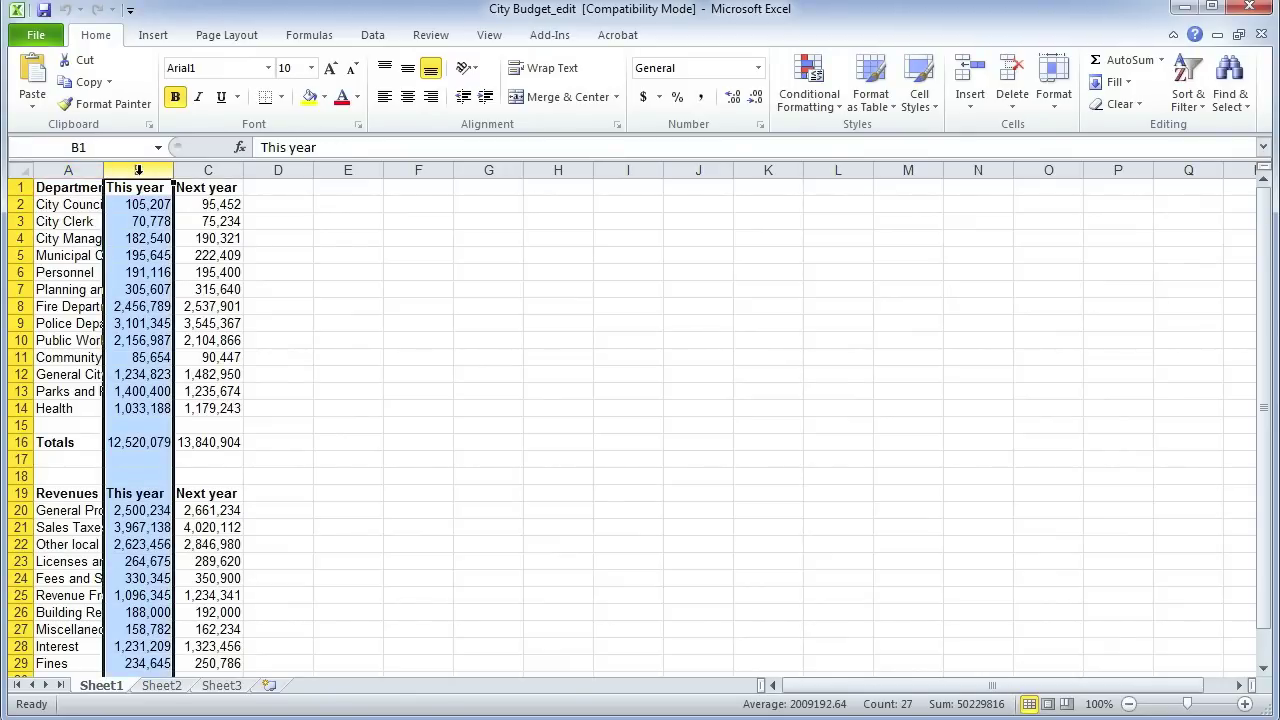
pyautogui.hotkey('shift', 'Right')
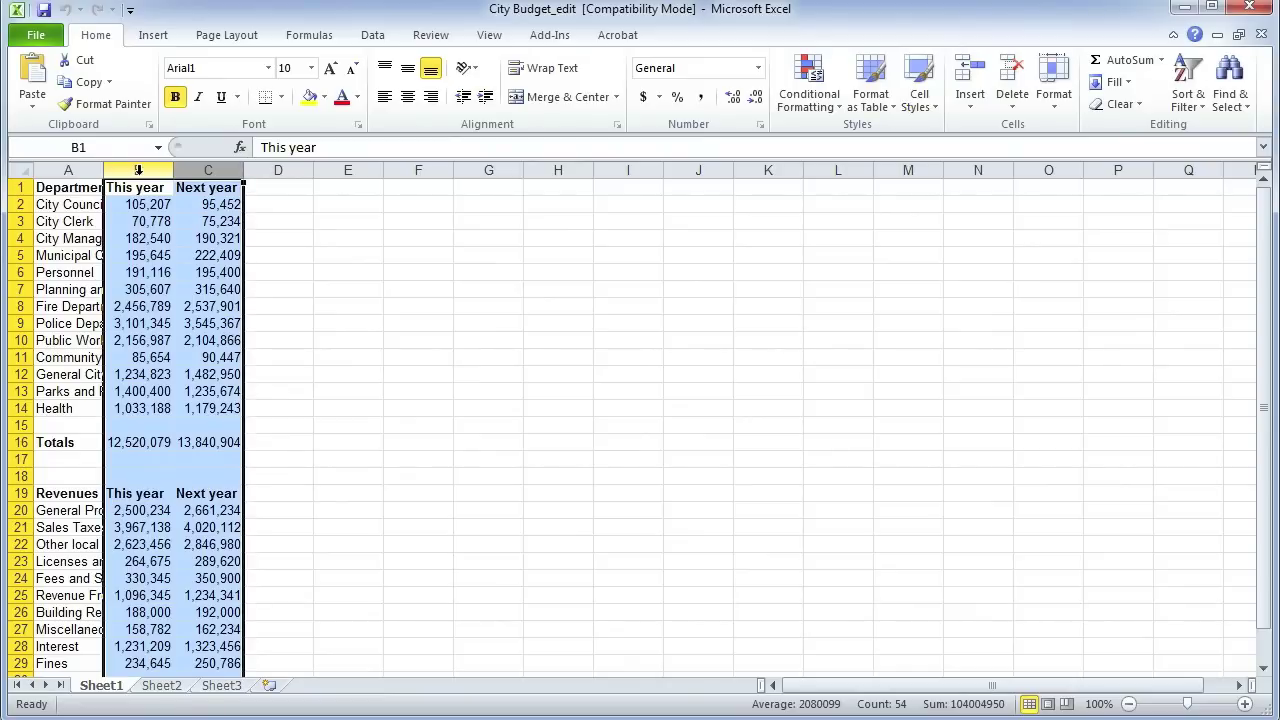
pyautogui.rightClick(190, 235)
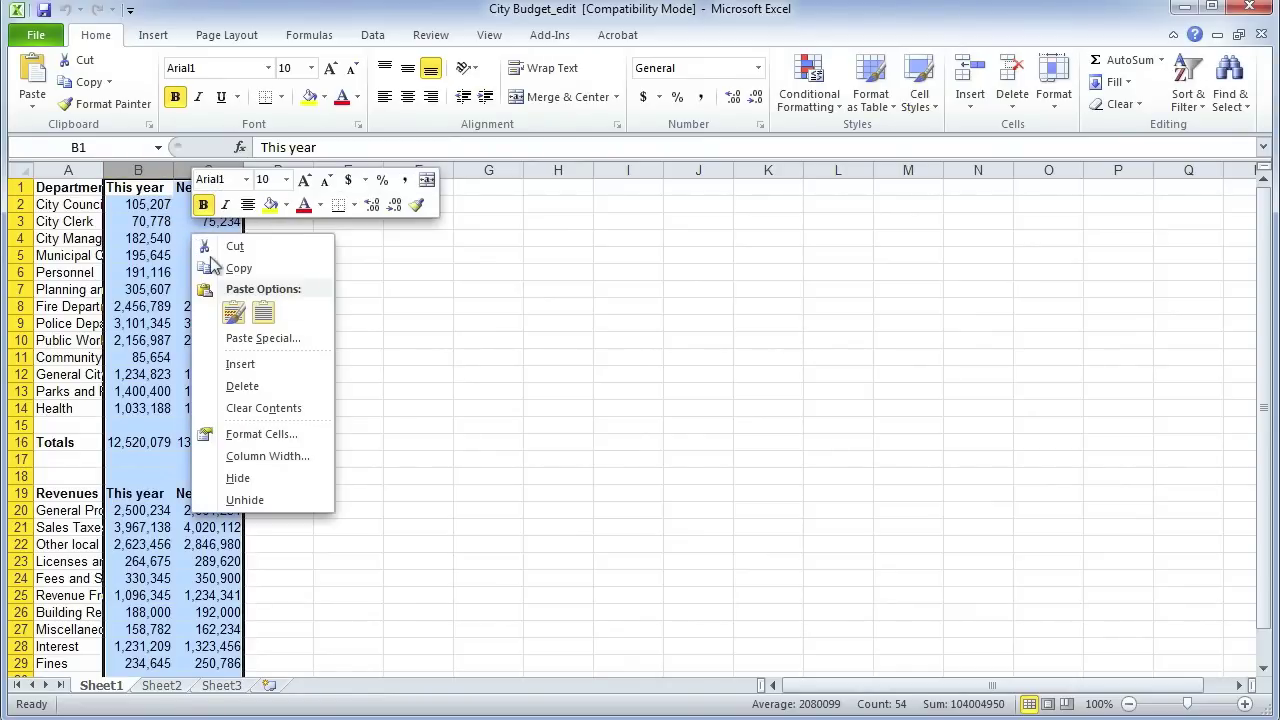
pyautogui.click(278, 441)
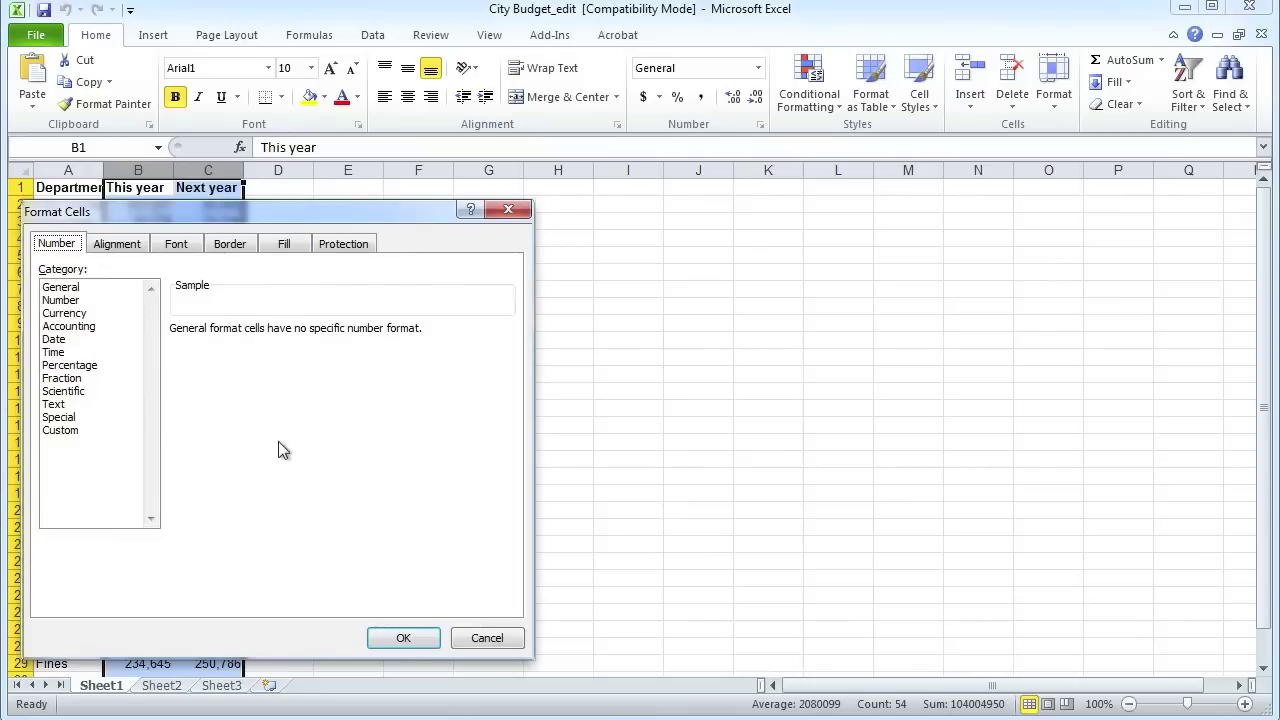
pyautogui.click(83, 314)
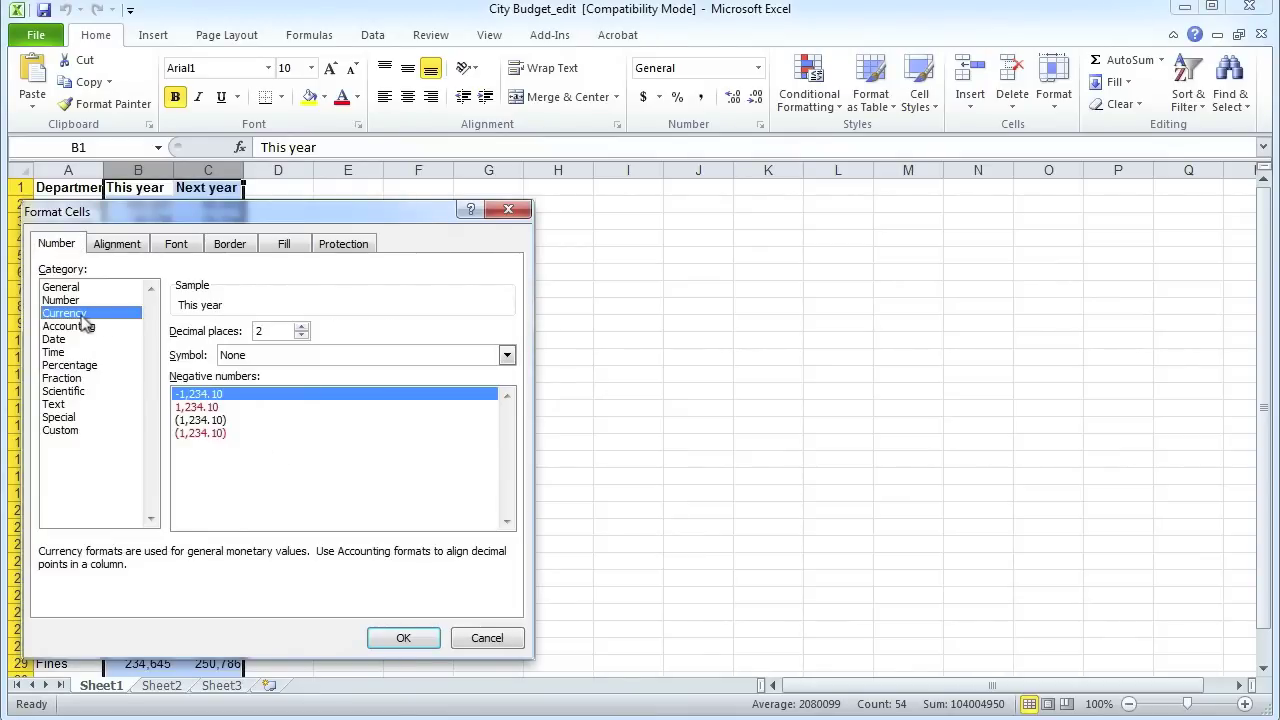
pyautogui.click(301, 336)
pyautogui.click(301, 336)
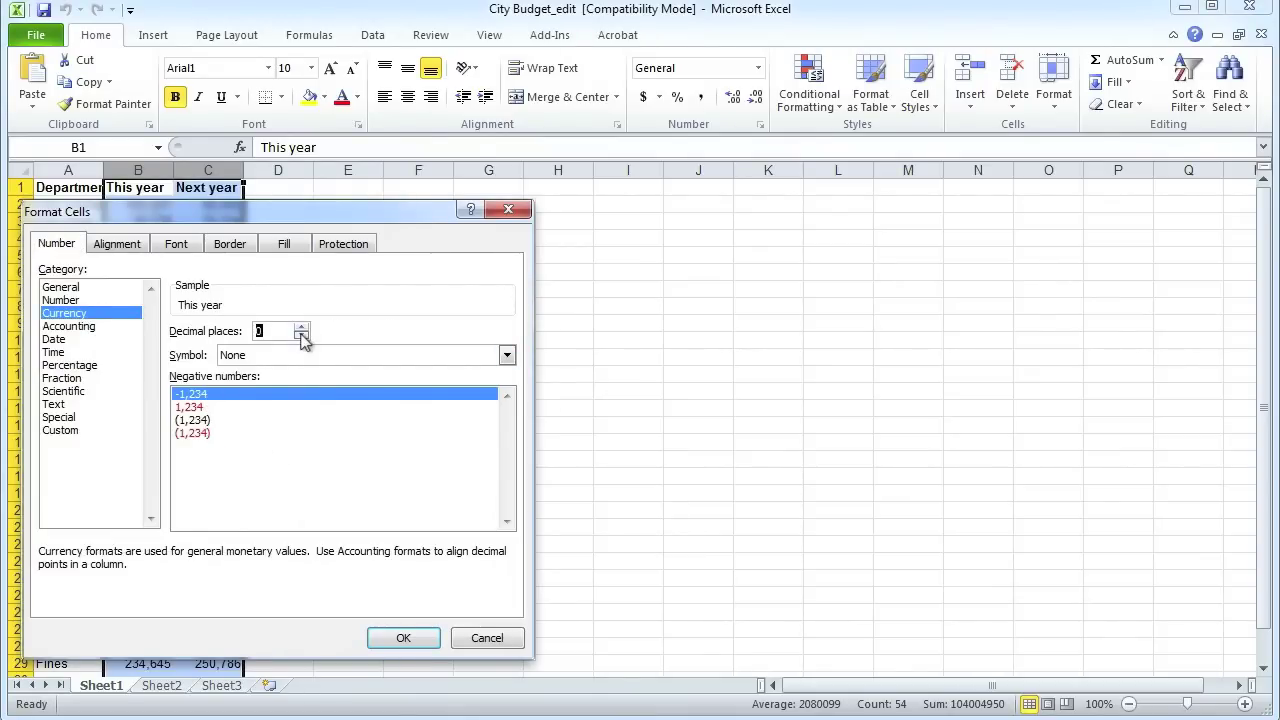
pyautogui.click(508, 358)
pyautogui.click(378, 382)
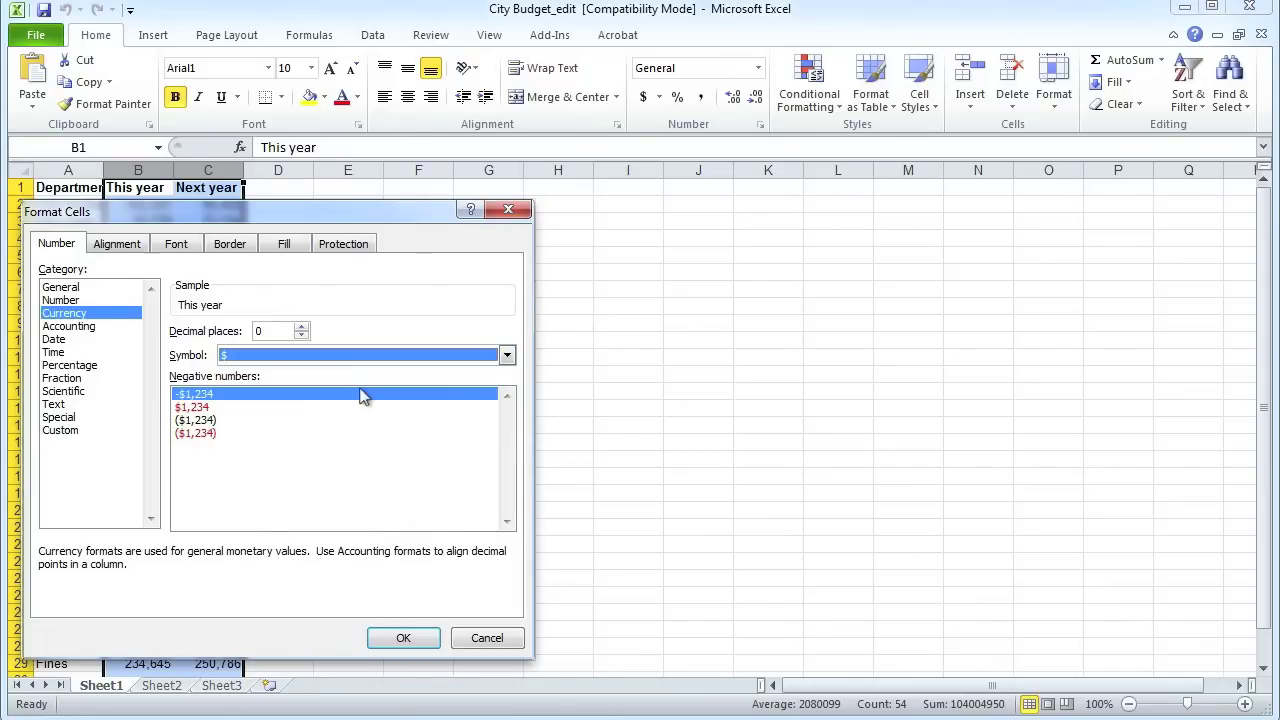
pyautogui.click(408, 636)
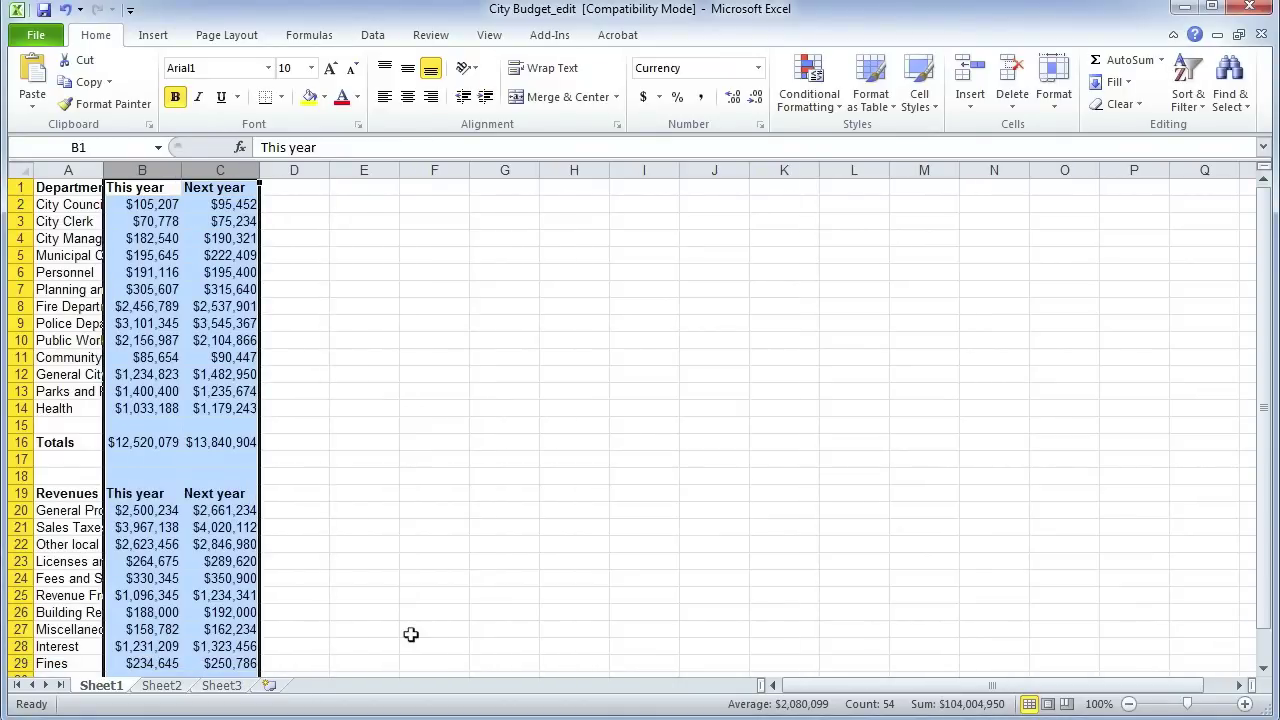
# AutoFit the width of column A so the department and revenue names fit.
pyautogui.scroll(-3, 410, 634)
pyautogui.scroll(3, 410, 634)
pyautogui.click(72, 171)
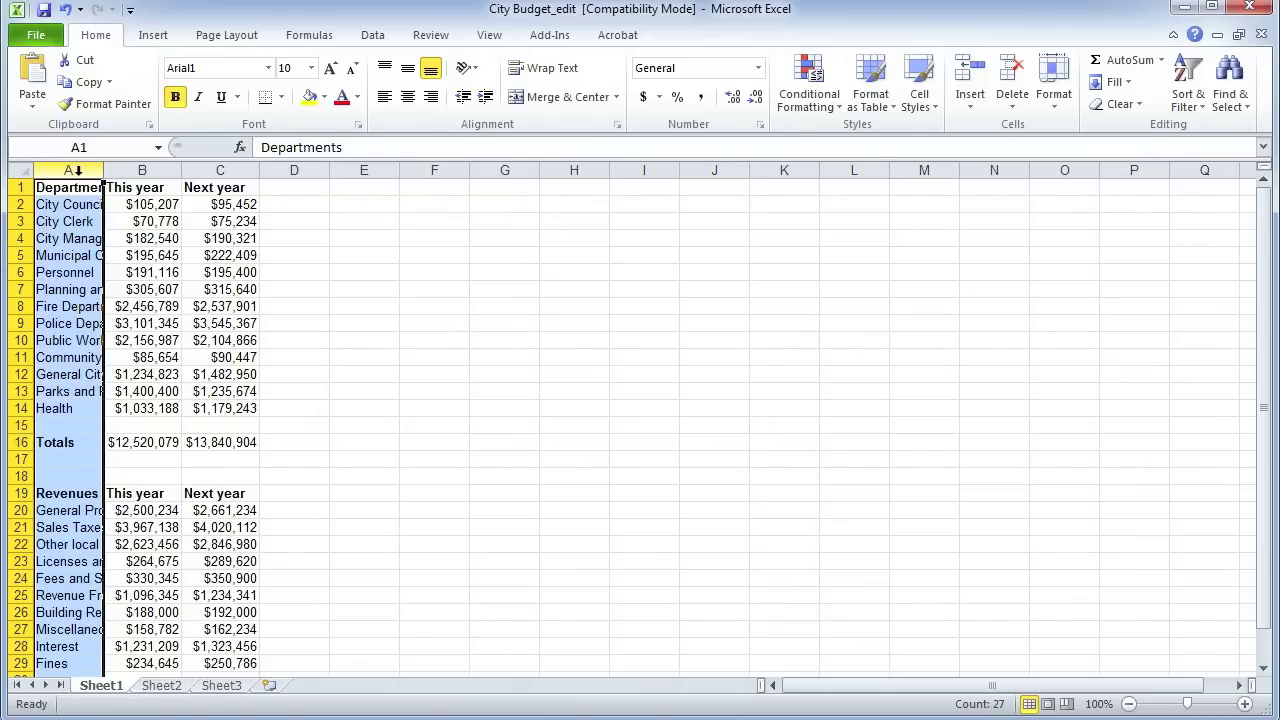
pyautogui.click(1056, 100)
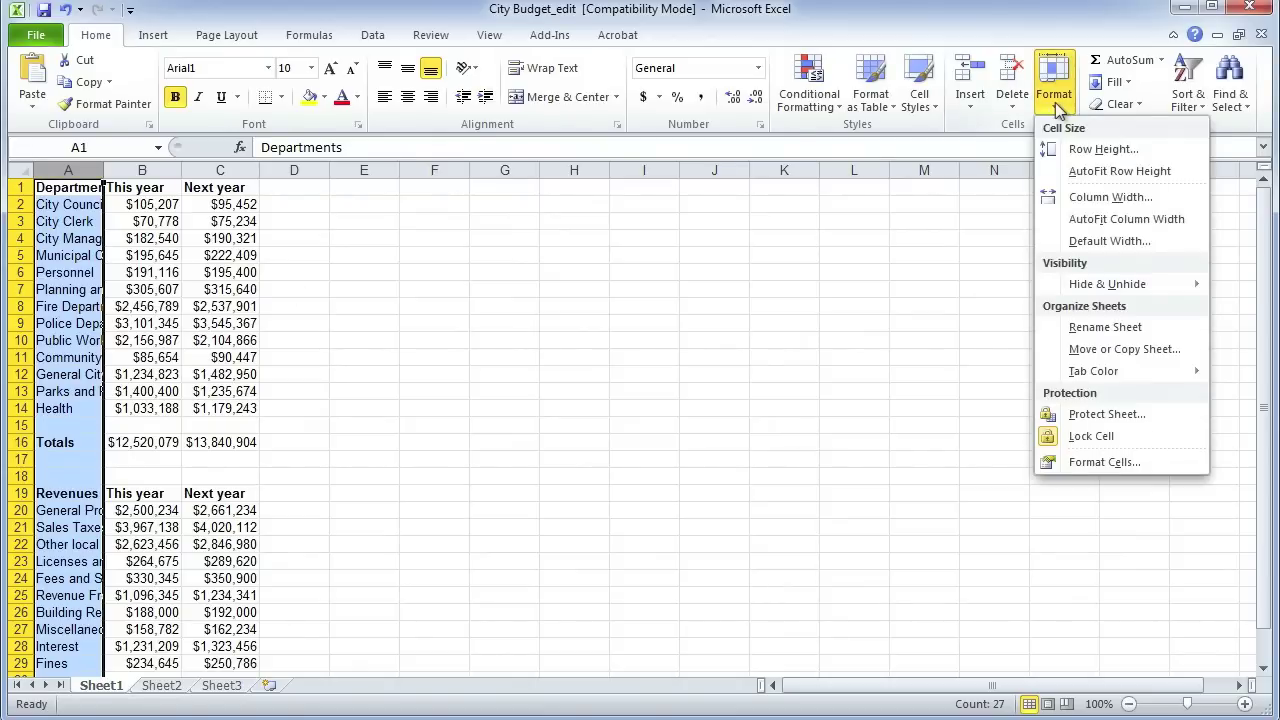
pyautogui.click(1076, 220)
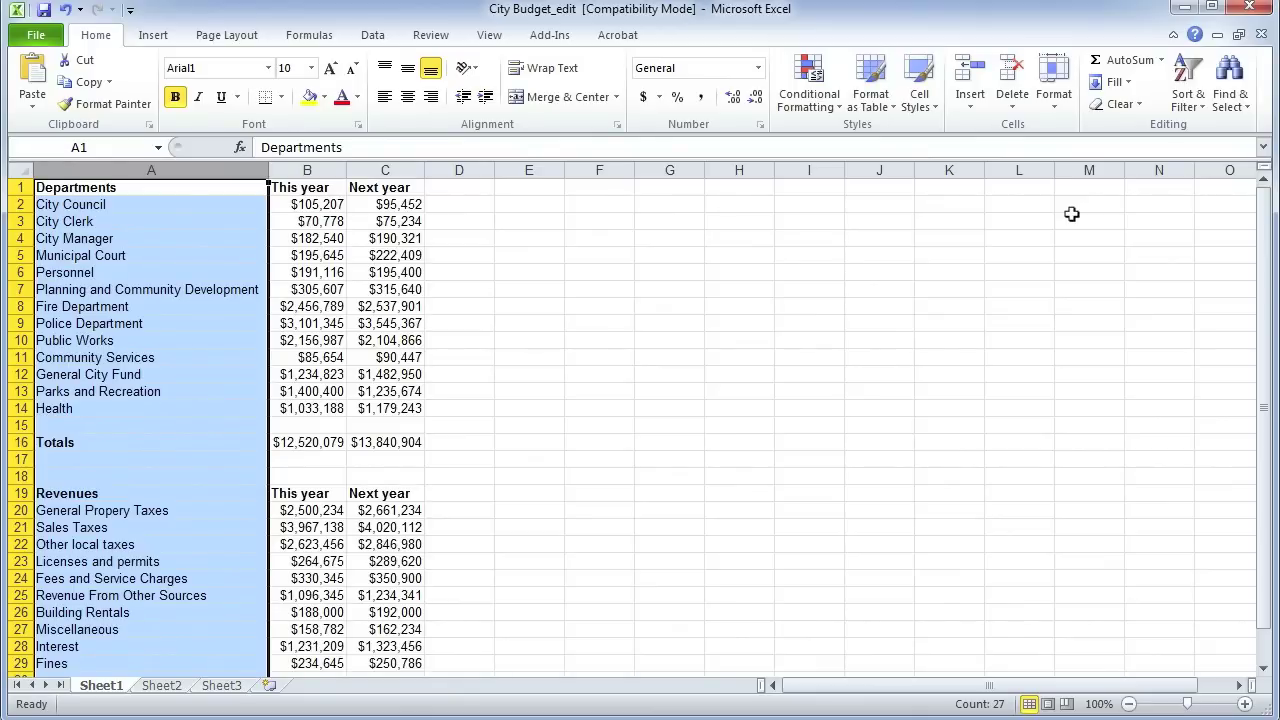
# Add the heading "Change" in cell D1, beside Next year in the Departments table.
pyautogui.click(428, 257)
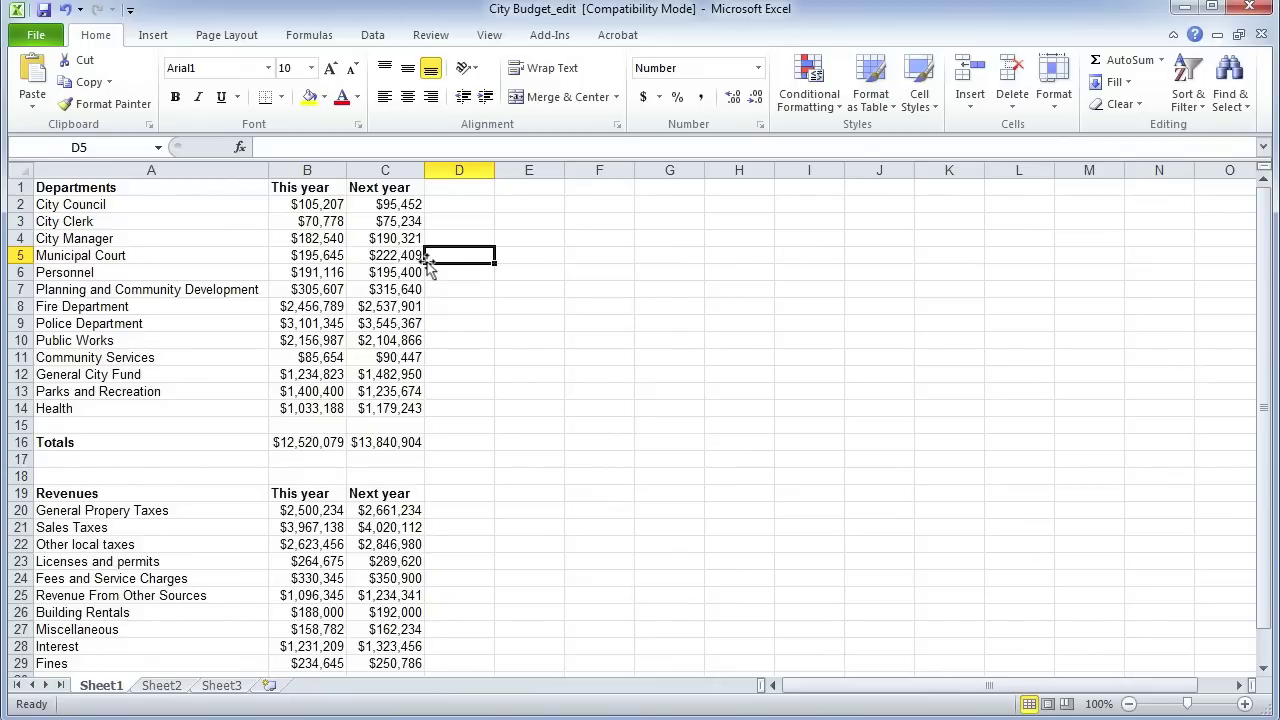
pyautogui.press('Up')
pyautogui.press('Up')
pyautogui.press('Up')
pyautogui.press('Up')
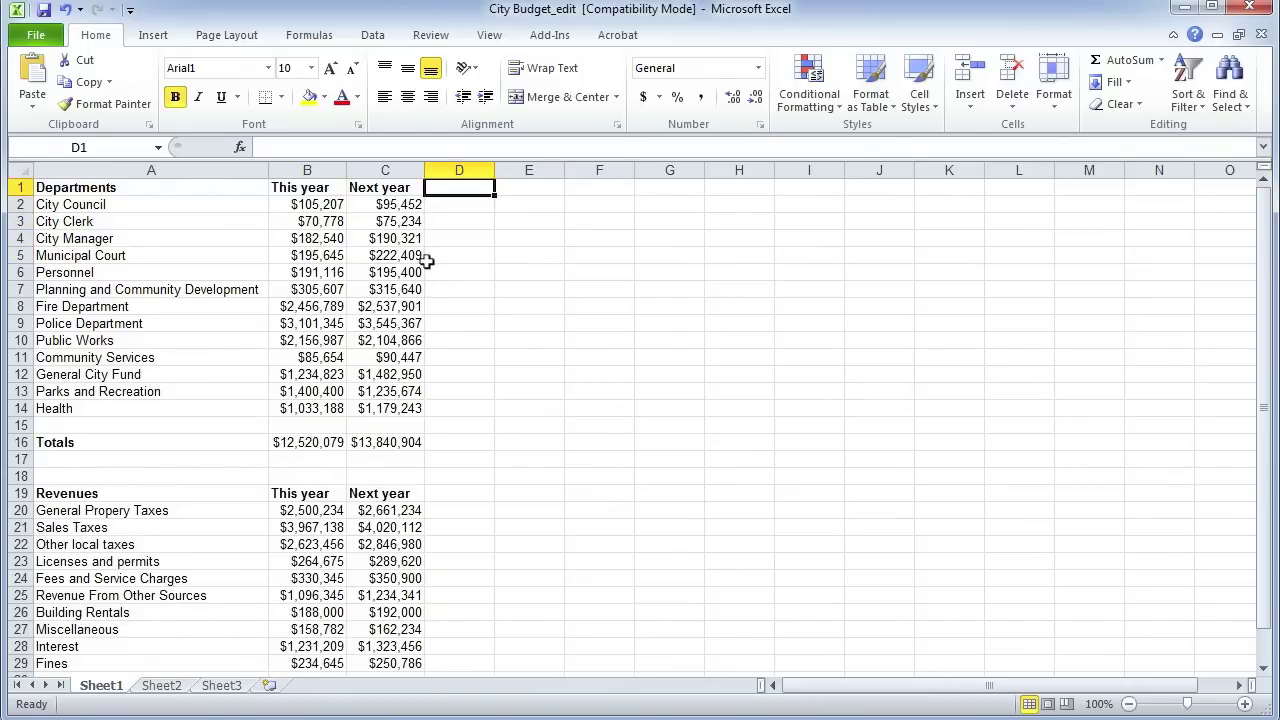
pyautogui.write('C')
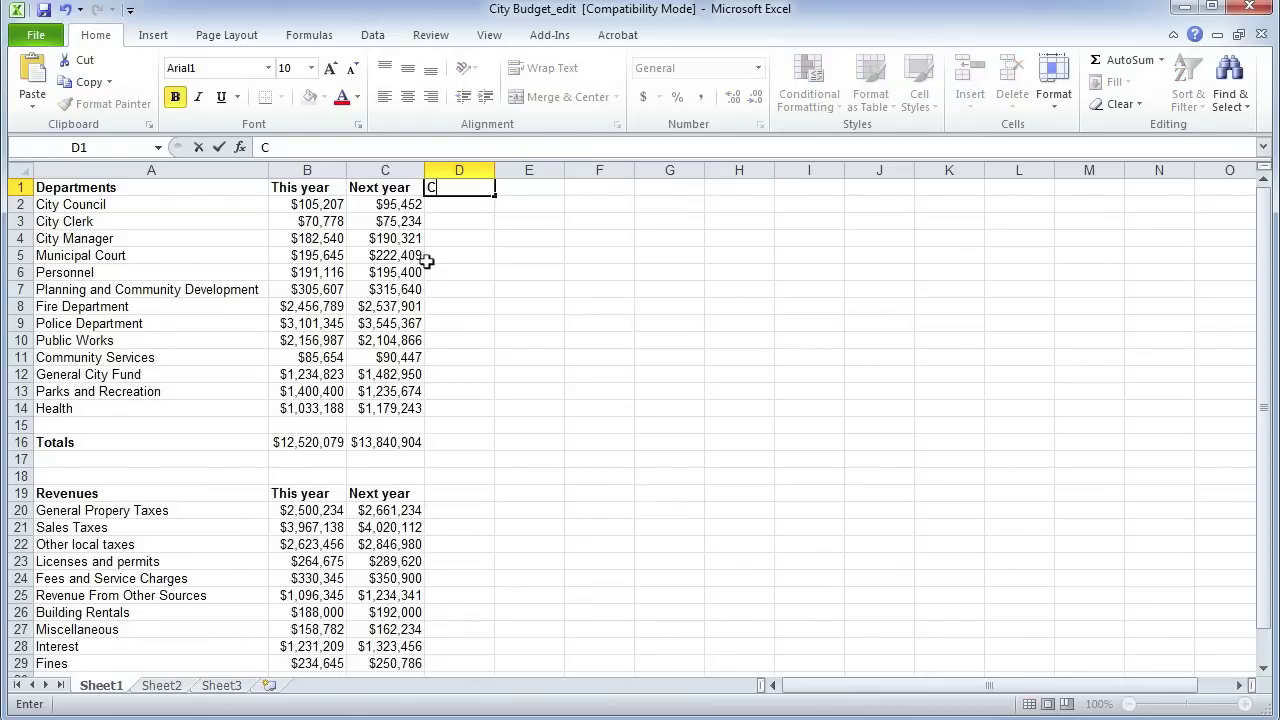
pyautogui.write('hange')
pyautogui.press('Return')
# Enter the formula =C2-B2 in cell D2 and fill it down through D14.
pyautogui.press('Up')
pyautogui.press('Down')
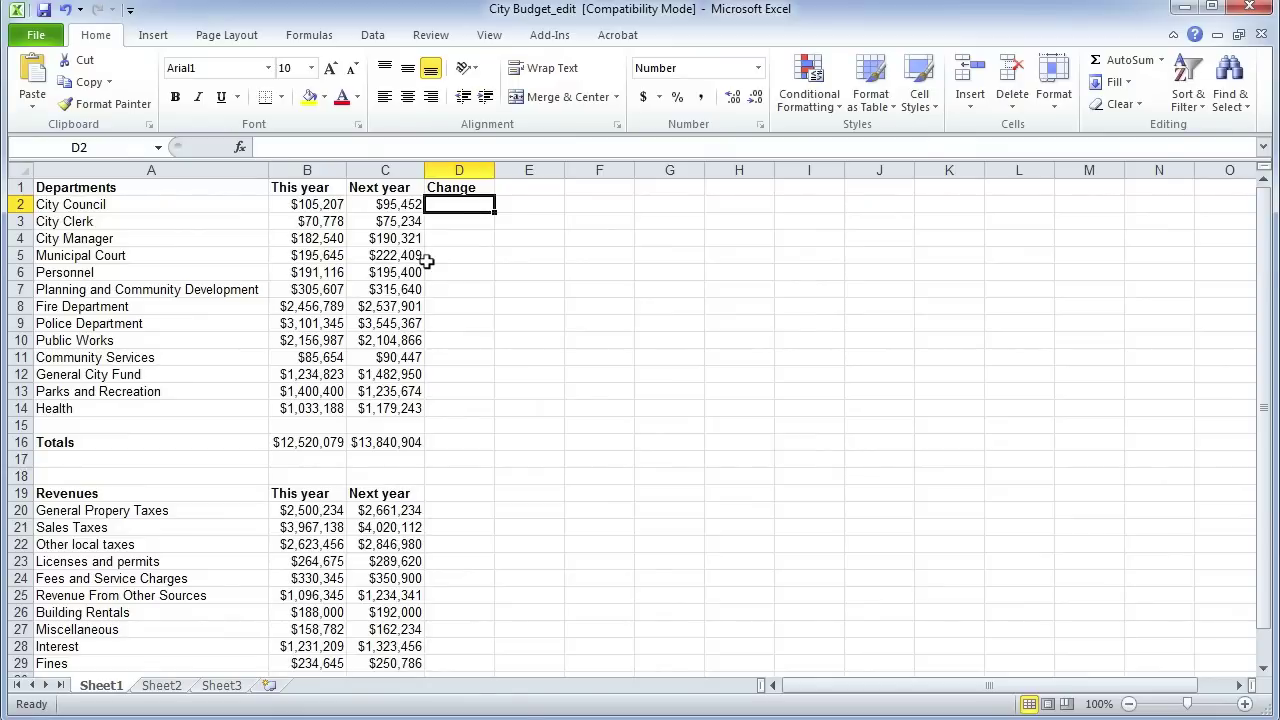
pyautogui.write('=')
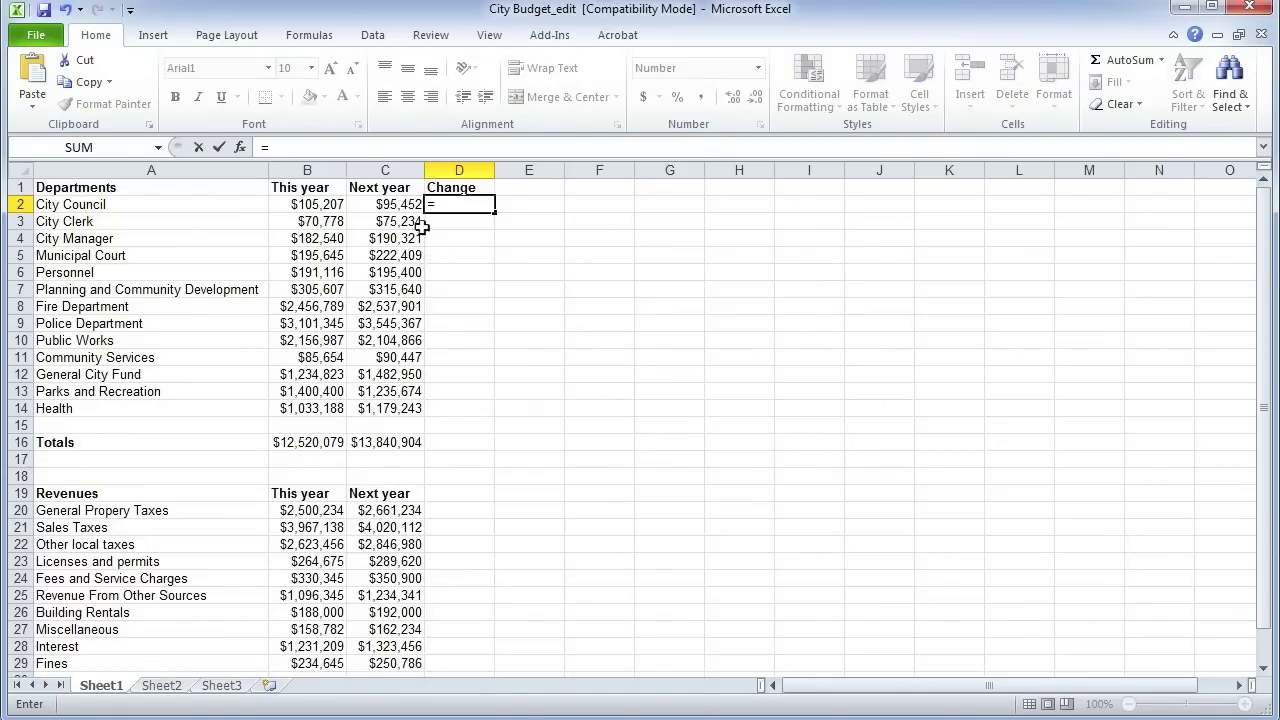
pyautogui.click(400, 204)
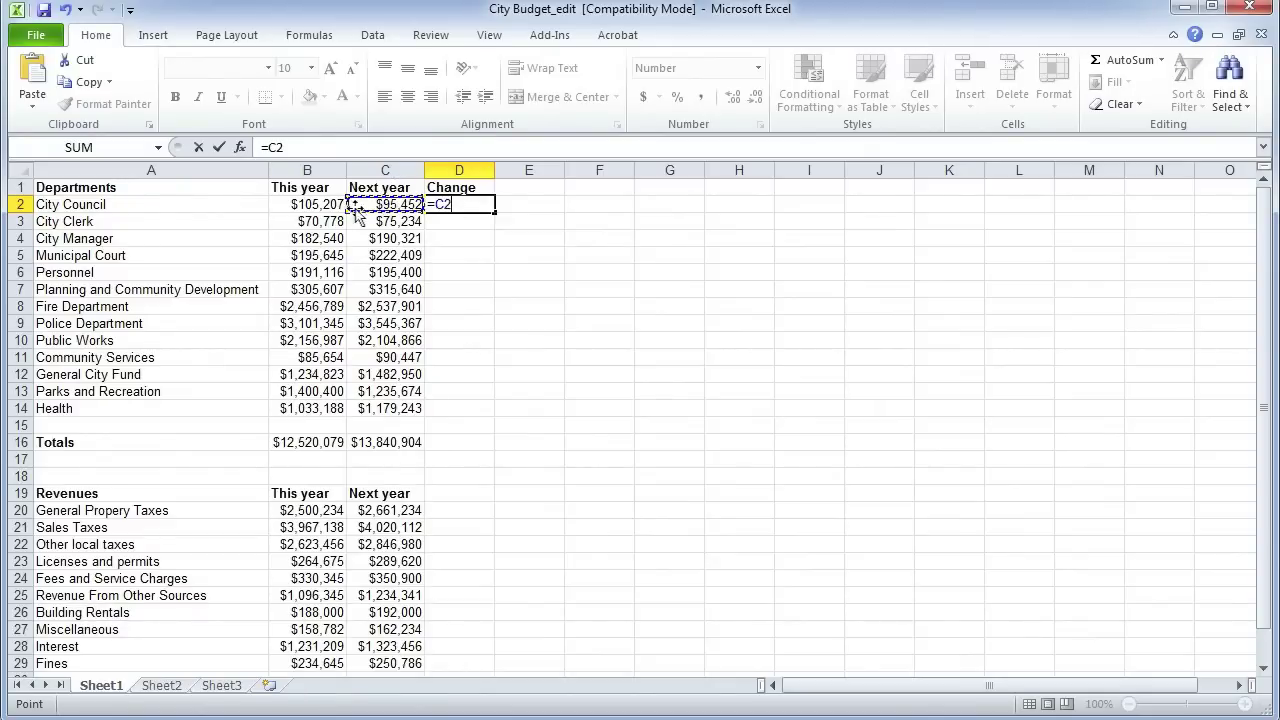
pyautogui.write('-')
pyautogui.click(312, 204)
pyautogui.press('Return')
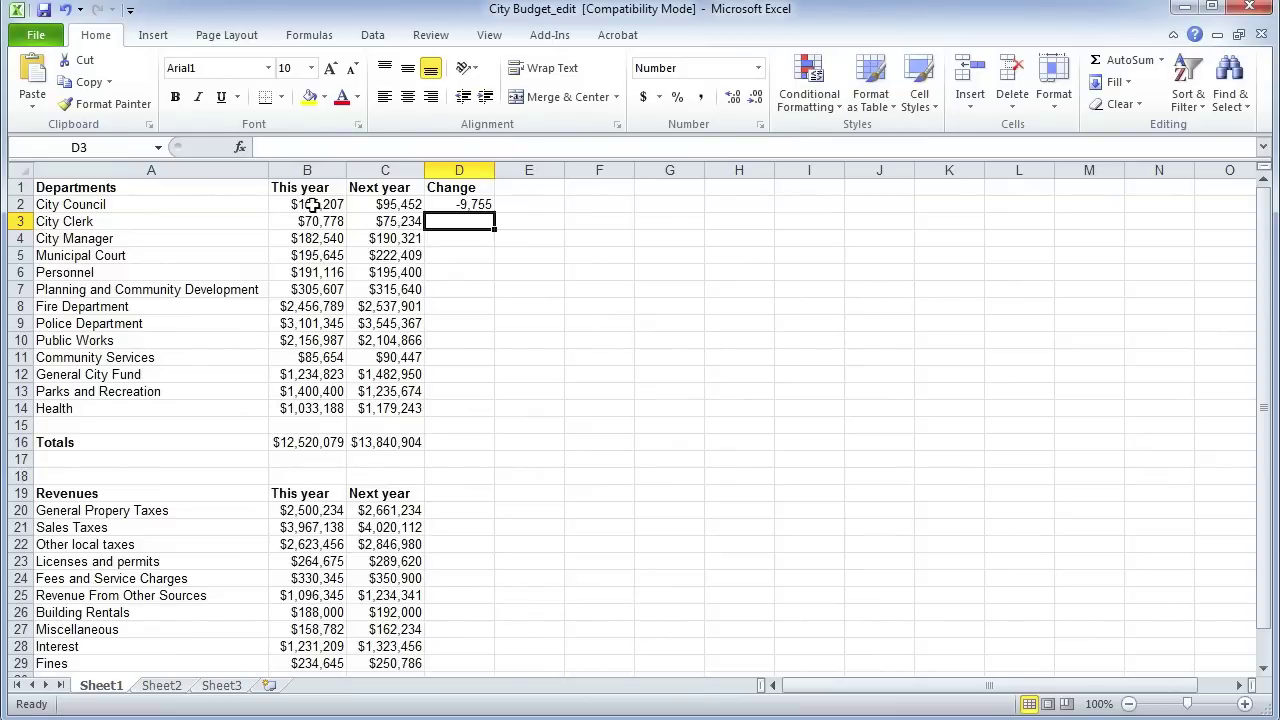
pyautogui.click(466, 204)
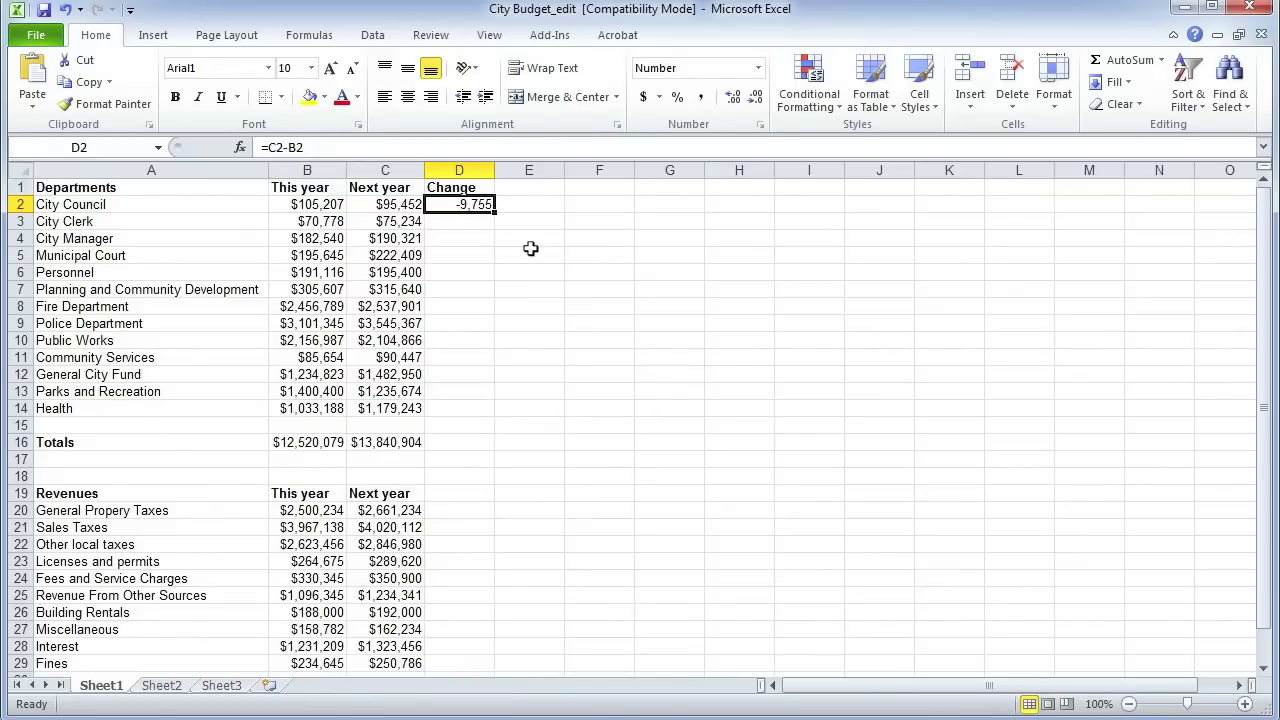
pyautogui.doubleClick(495, 211)
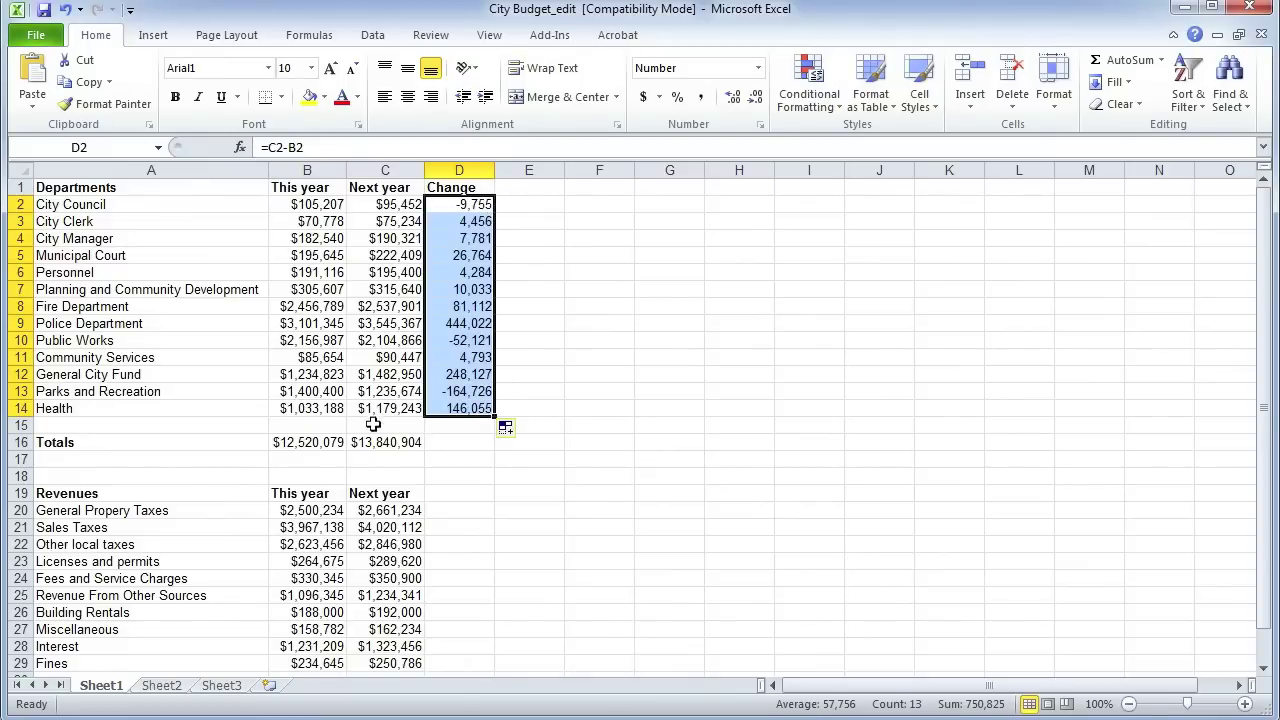
# Copy the change formula from D14 and paste it into the range D16:D31.
pyautogui.rightClick(443, 416)
pyautogui.press('Escape')
pyautogui.click(451, 408)
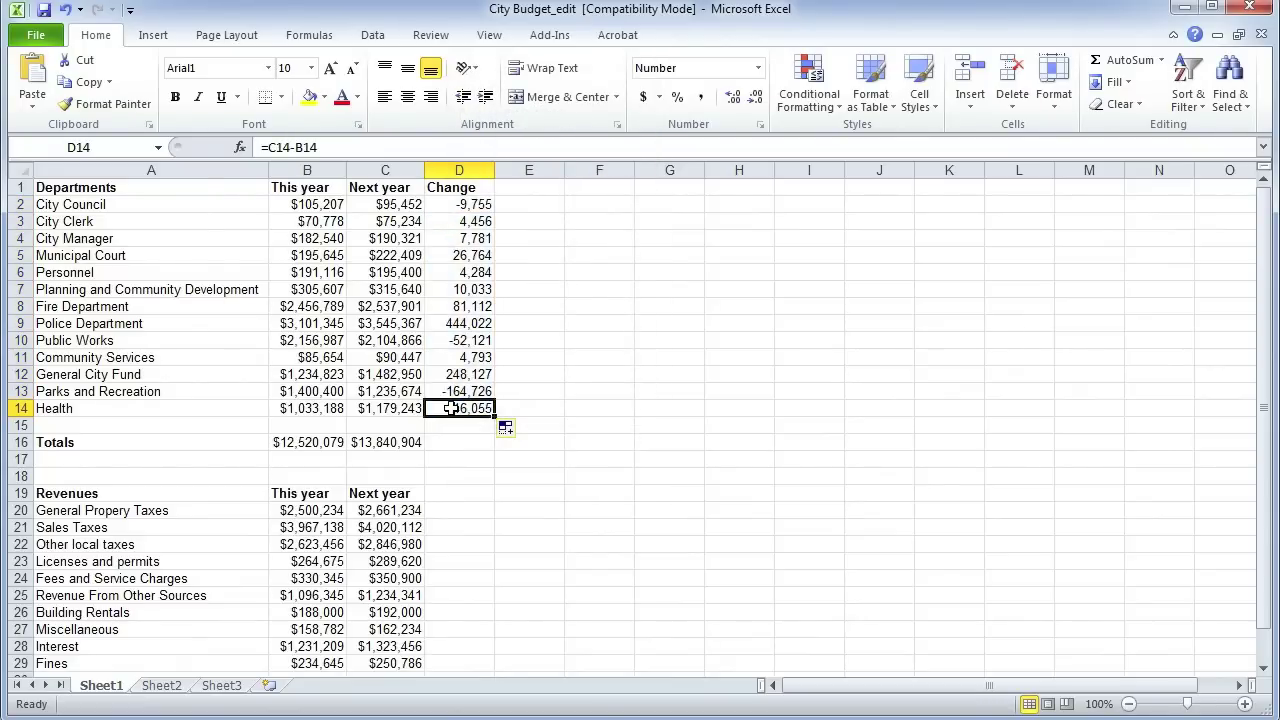
pyautogui.hotkey('ctrl', 'c')
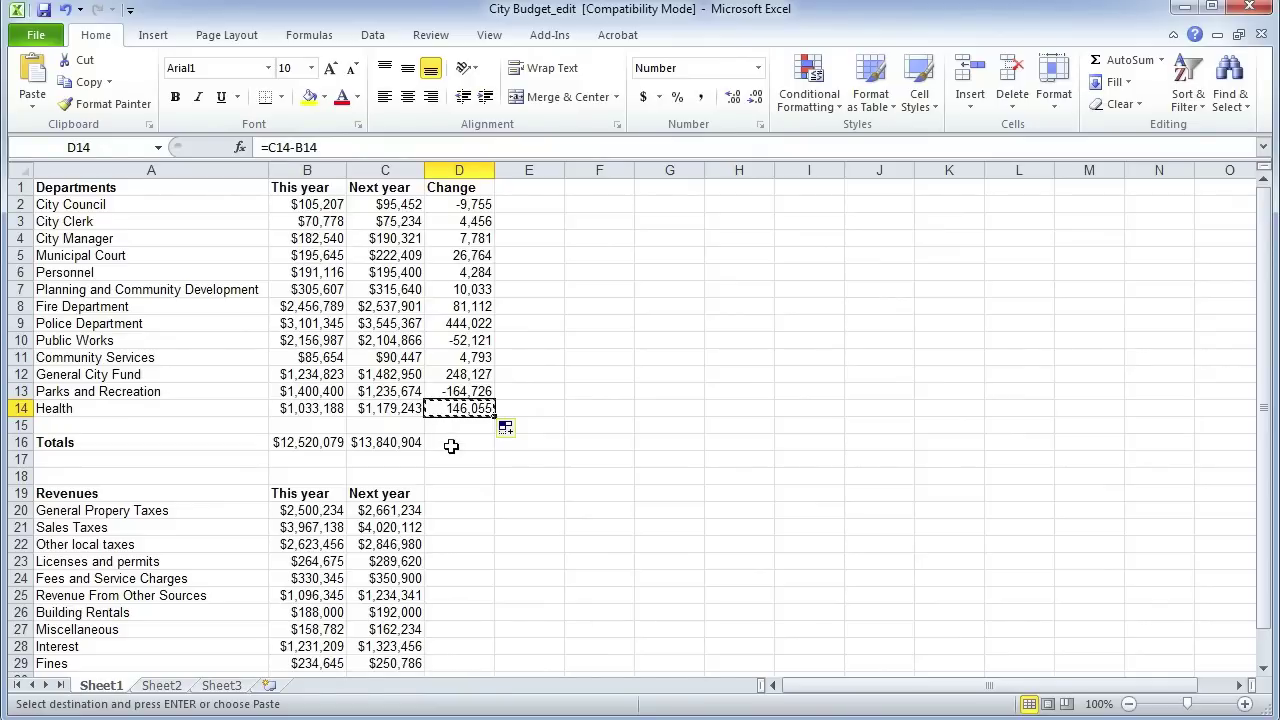
pyautogui.click(451, 446)
pyautogui.hotkey('shift', 'Down')
pyautogui.hotkey('shift', 'Down')
pyautogui.hotkey('shift', 'Down')
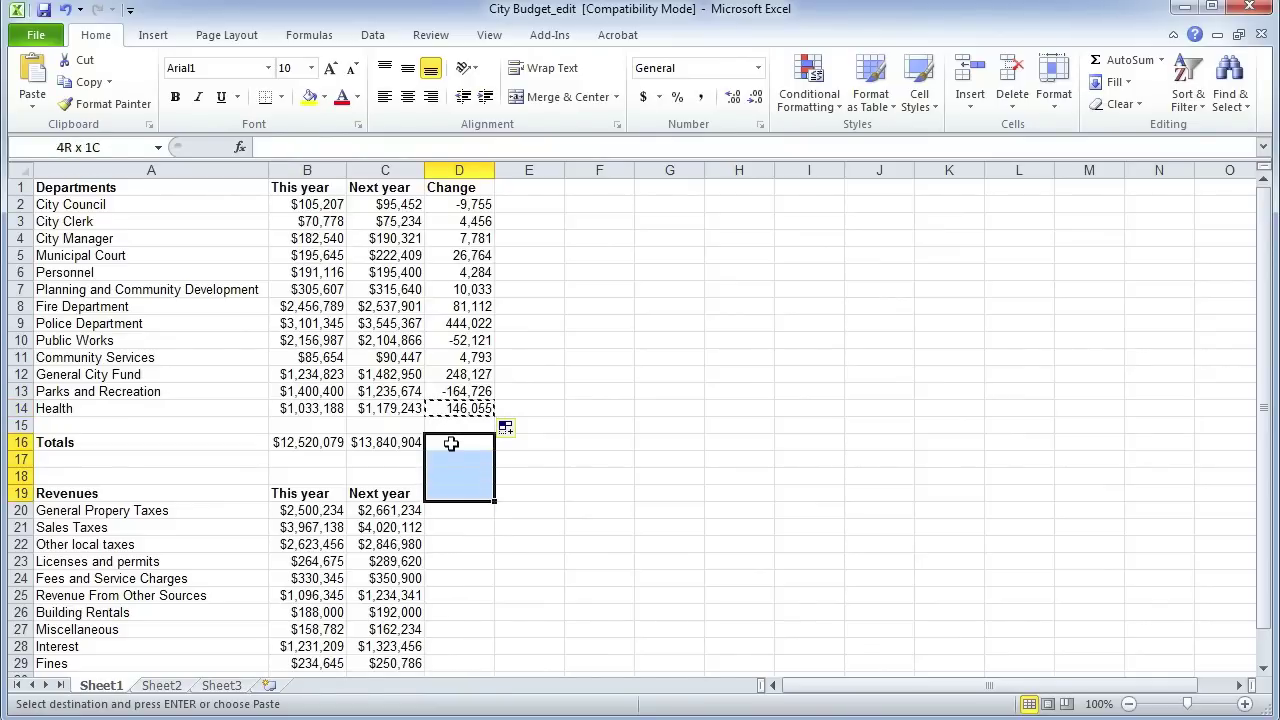
pyautogui.hotkey('shift', 'Down')
pyautogui.hotkey('shift', 'Down')
pyautogui.hotkey('shift', 'Down')
pyautogui.hotkey('shift', 'Down')
pyautogui.hotkey('shift', 'Down')
pyautogui.hotkey('shift', 'Down')
pyautogui.hotkey('shift', 'Down')
pyautogui.hotkey('shift', 'Down')
pyautogui.hotkey('shift', 'Down')
pyautogui.hotkey('shift', 'Down')
pyautogui.hotkey('shift', 'Down')
pyautogui.hotkey('shift', 'Down')
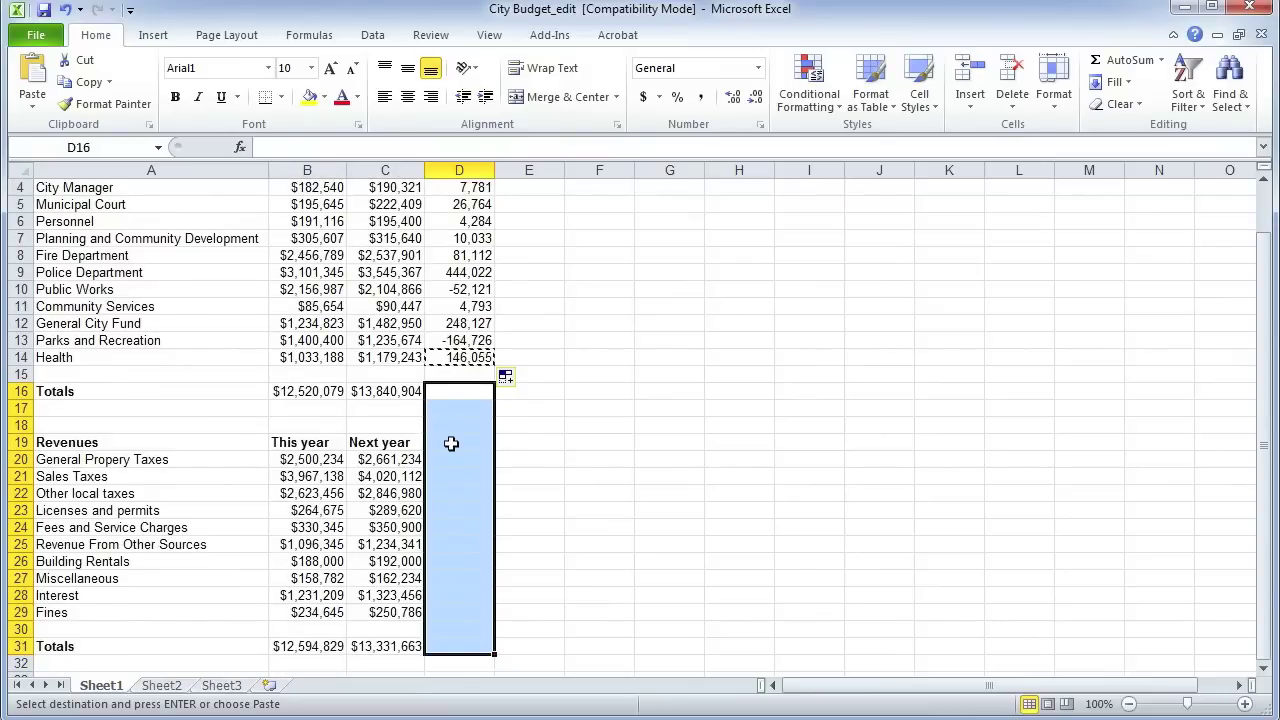
pyautogui.hotkey('ctrl', 'v')
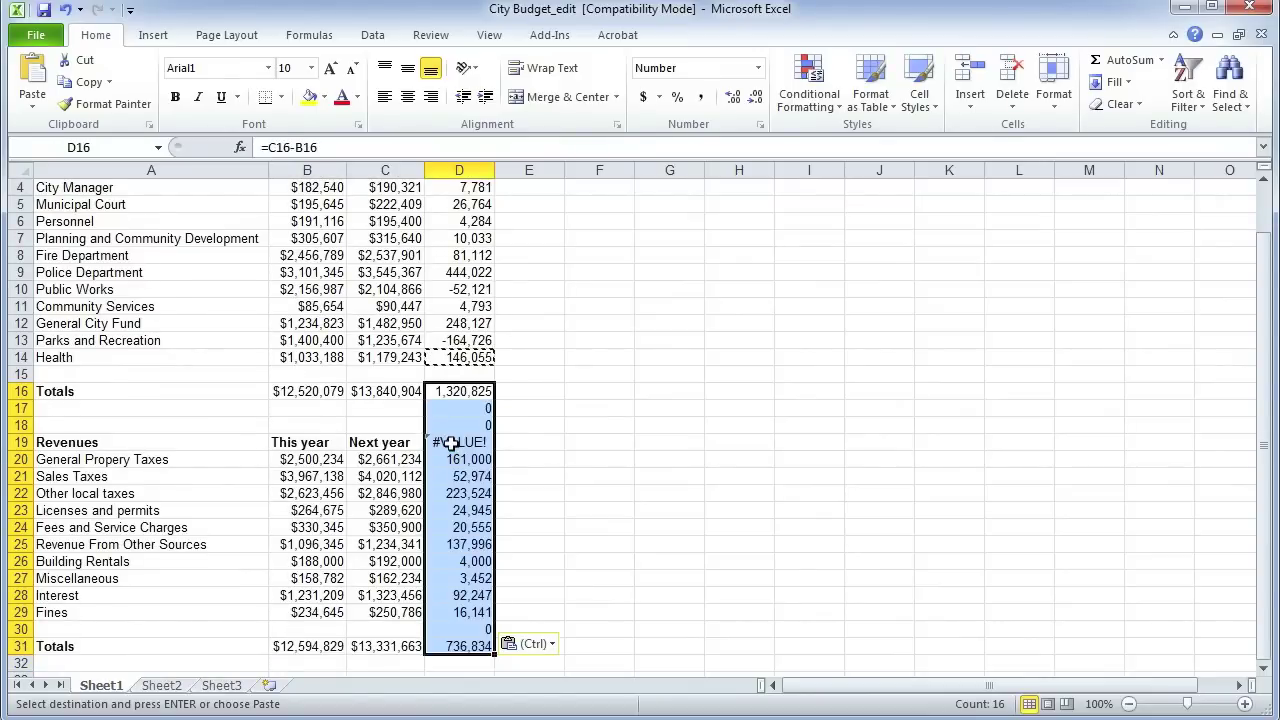
# Clear the unneeded pasted formulas from the blank rows at D17 and D18.
pyautogui.click(465, 412)
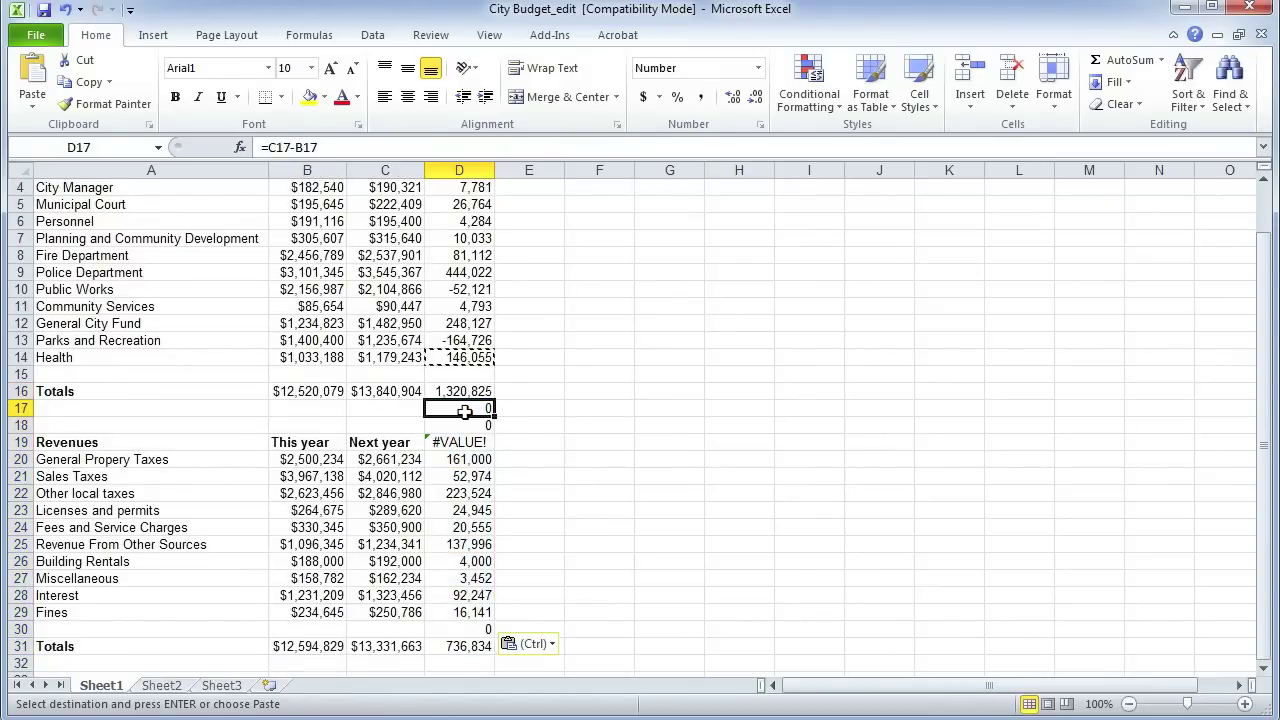
pyautogui.press('Escape')
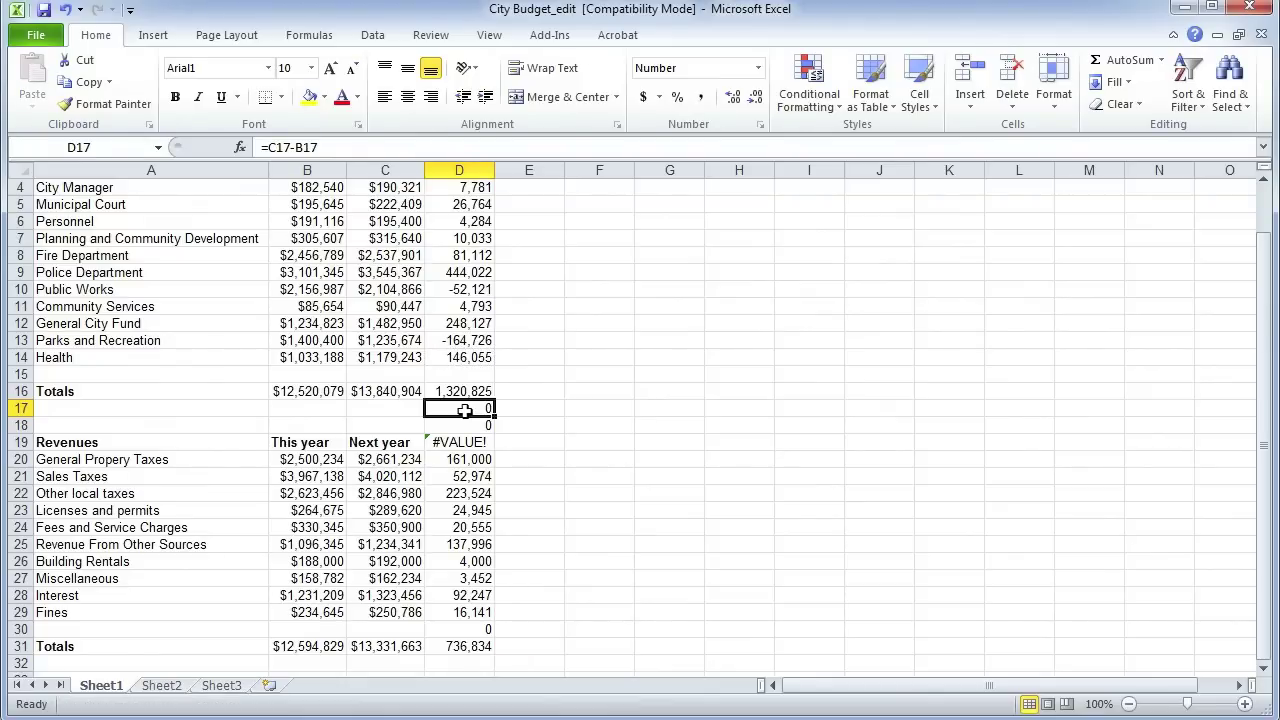
pyautogui.doubleClick(465, 411)
pyautogui.click(466, 425)
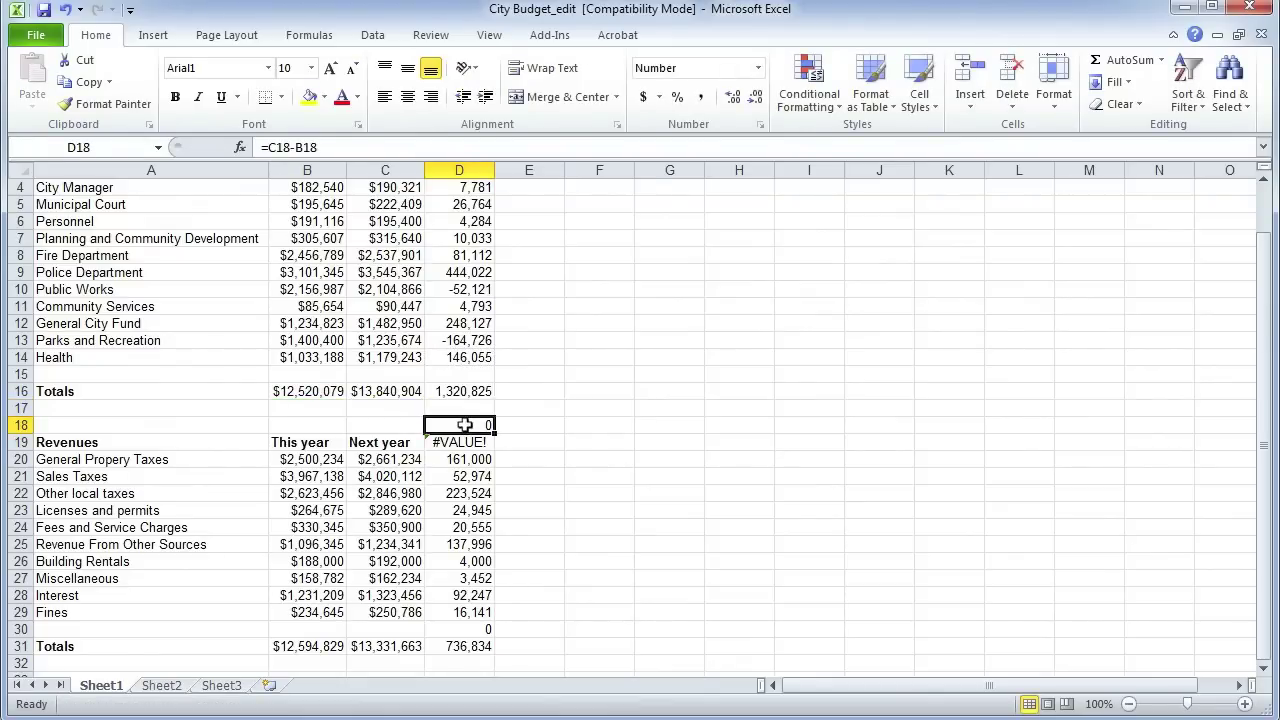
pyautogui.doubleClick(466, 425)
# Replace the erroneous formula in cell D19 with the heading "Change" for the Revenues table.
pyautogui.click(471, 441)
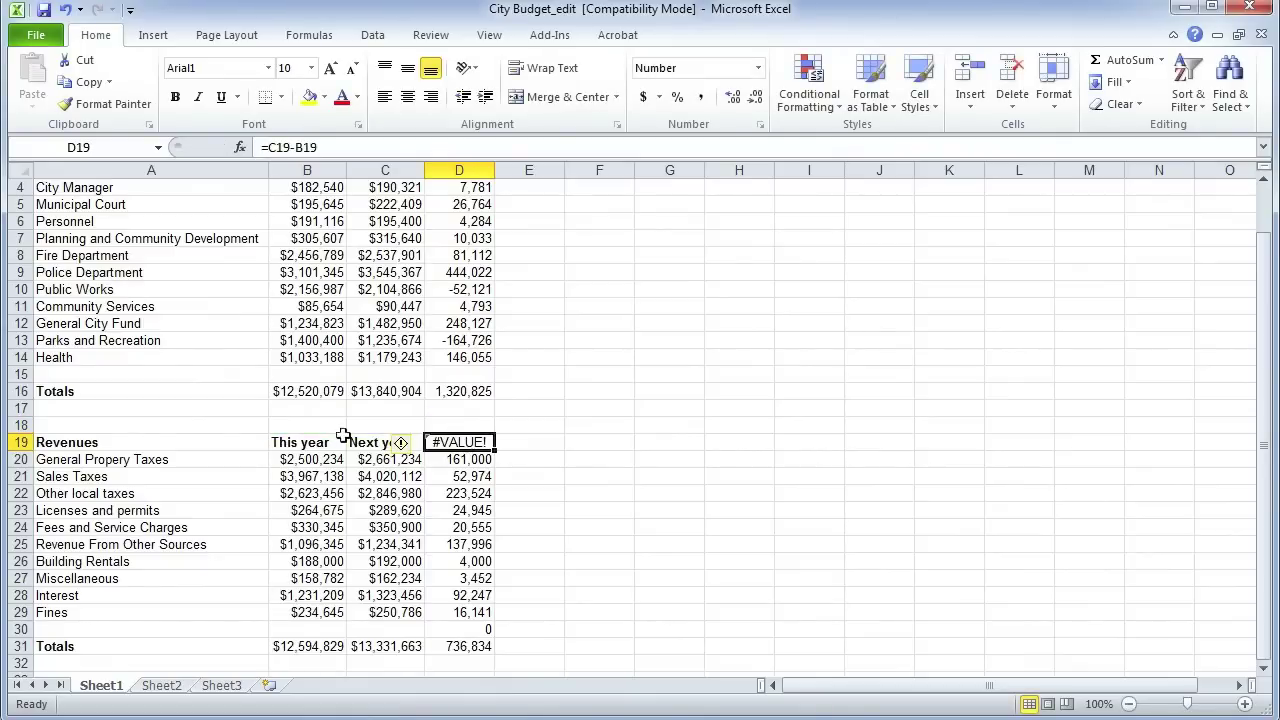
pyautogui.moveTo(400, 446)
pyautogui.write('Change')
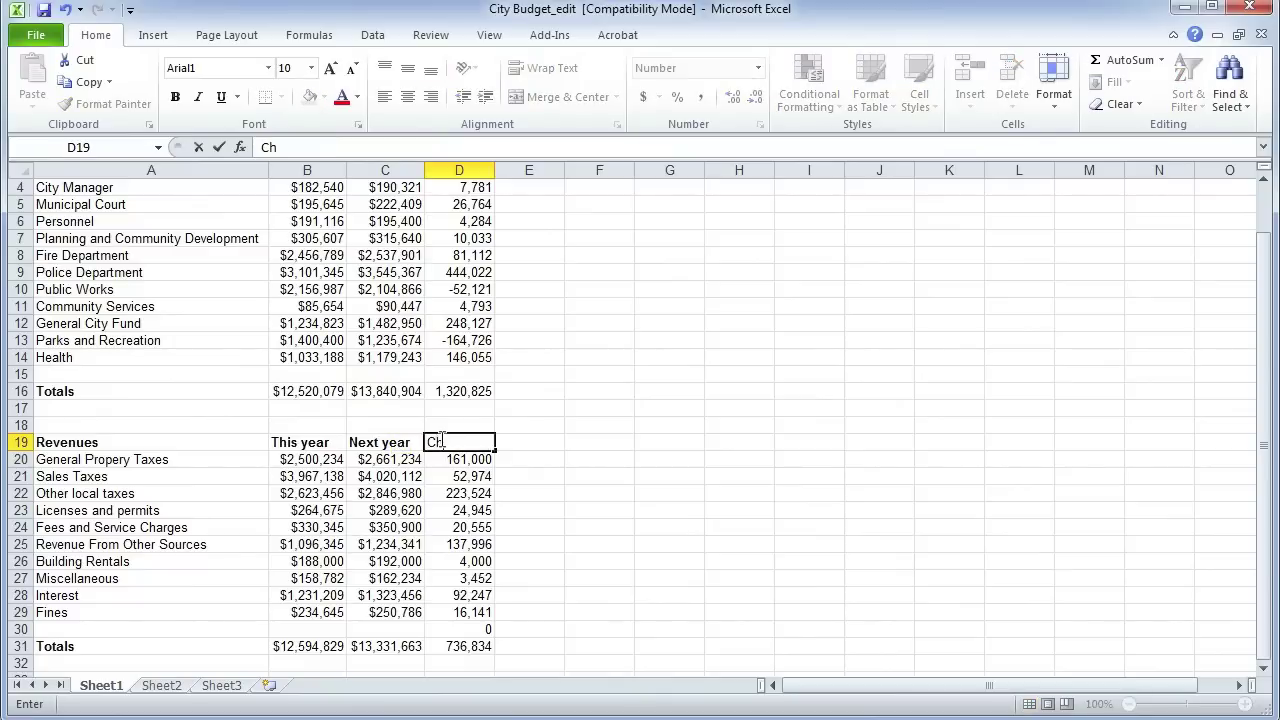
pyautogui.press('Return')
# Clear the unneeded change formula from cell D30 in the blank row above the Revenues totals.
pyautogui.press('Up')
pyautogui.press('Down')
pyautogui.press('Down')
pyautogui.press('Down')
pyautogui.press('Down')
pyautogui.press('Down')
pyautogui.press('Down')
pyautogui.press('Down')
pyautogui.press('Down')
pyautogui.press('Down')
pyautogui.press('Down')
pyautogui.press('Down')
pyautogui.press('BackSpace')
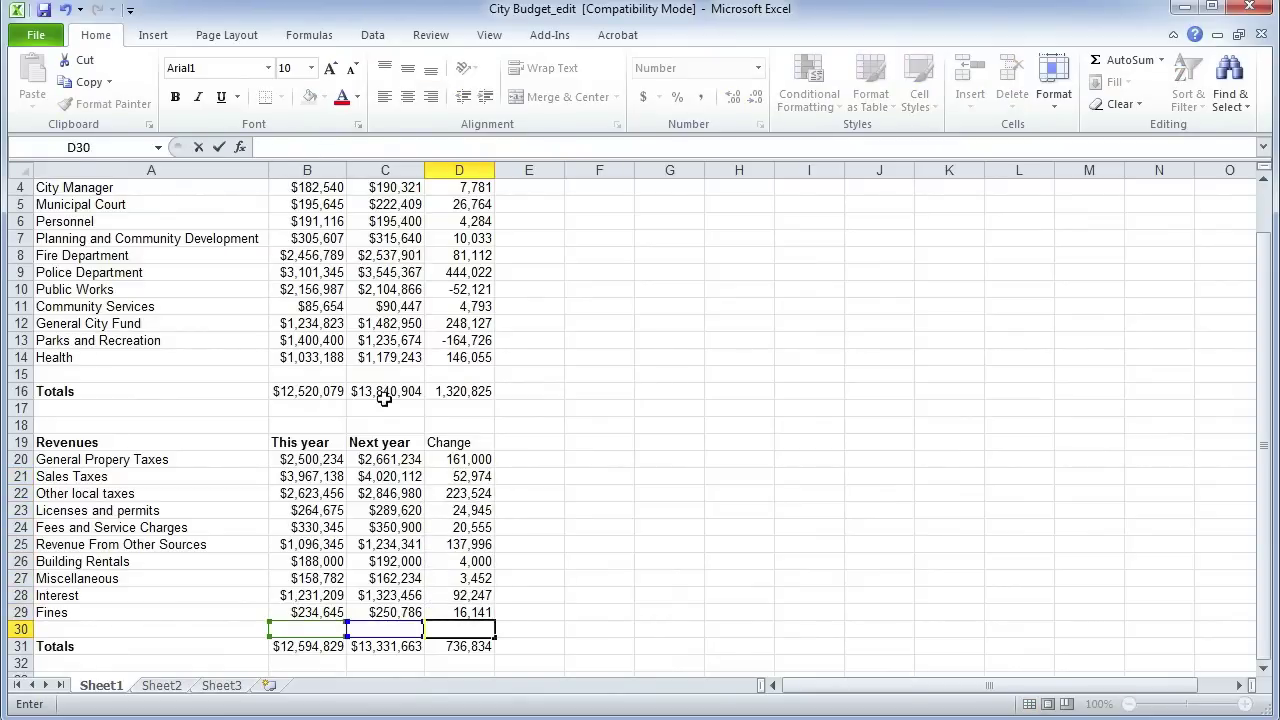
pyautogui.scroll(1, 382, 385)
pyautogui.scroll(-2, 381, 370)
pyautogui.scroll(2, 381, 370)
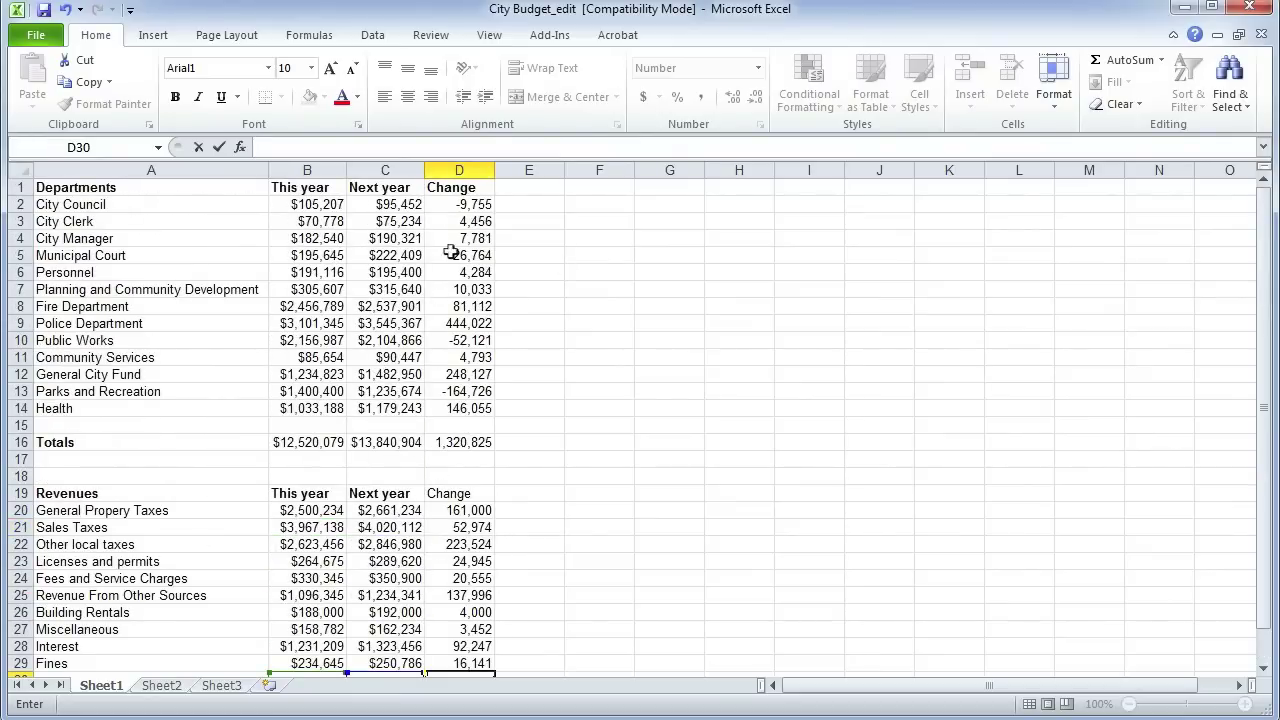
pyautogui.scroll(-2, 448, 378)
# Copy the whole Change column D and paste it as values only into column E, starting at E1.
pyautogui.click(456, 205)
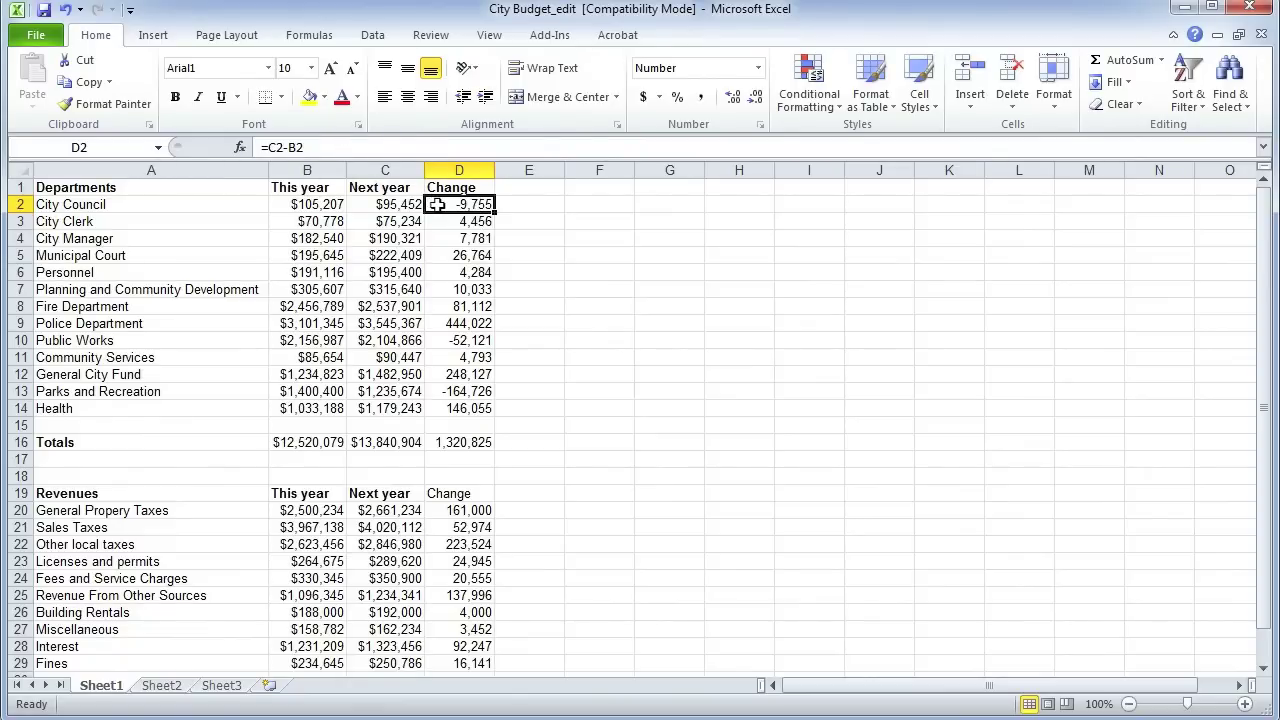
pyautogui.click(461, 170)
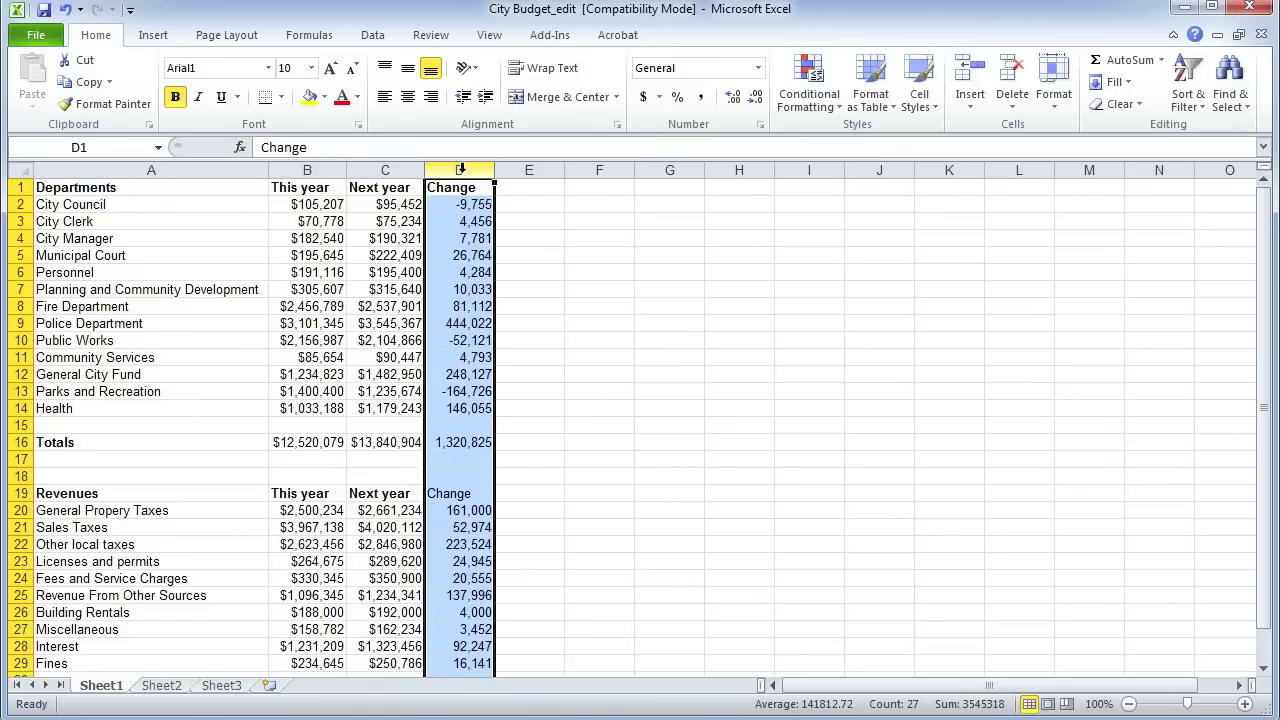
pyautogui.hotkey('ctrl', 'c')
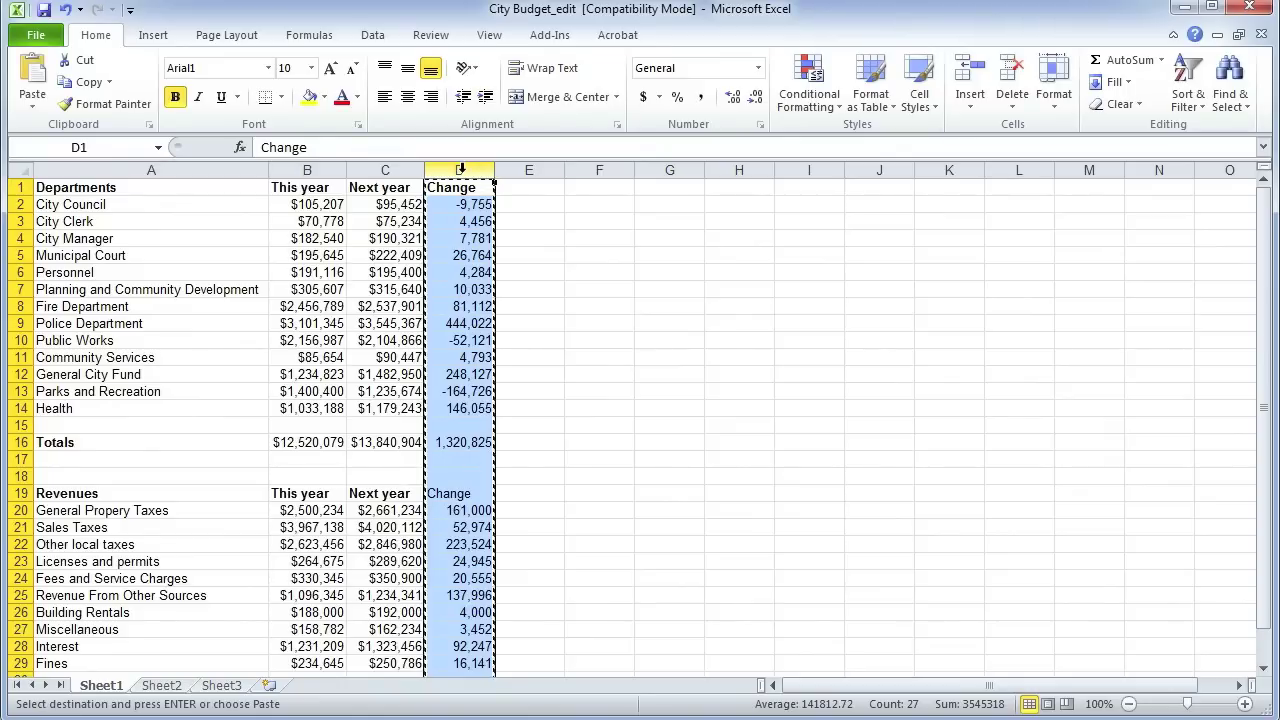
pyautogui.click(533, 189)
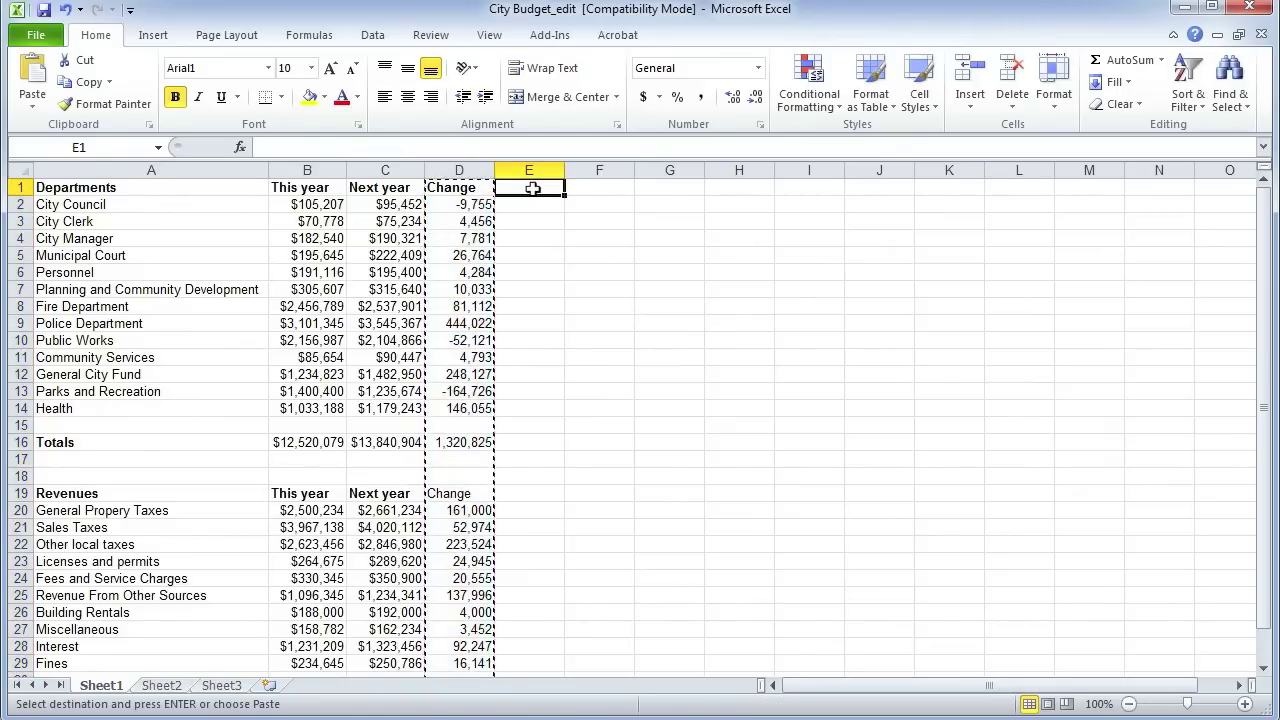
pyautogui.click(33, 105)
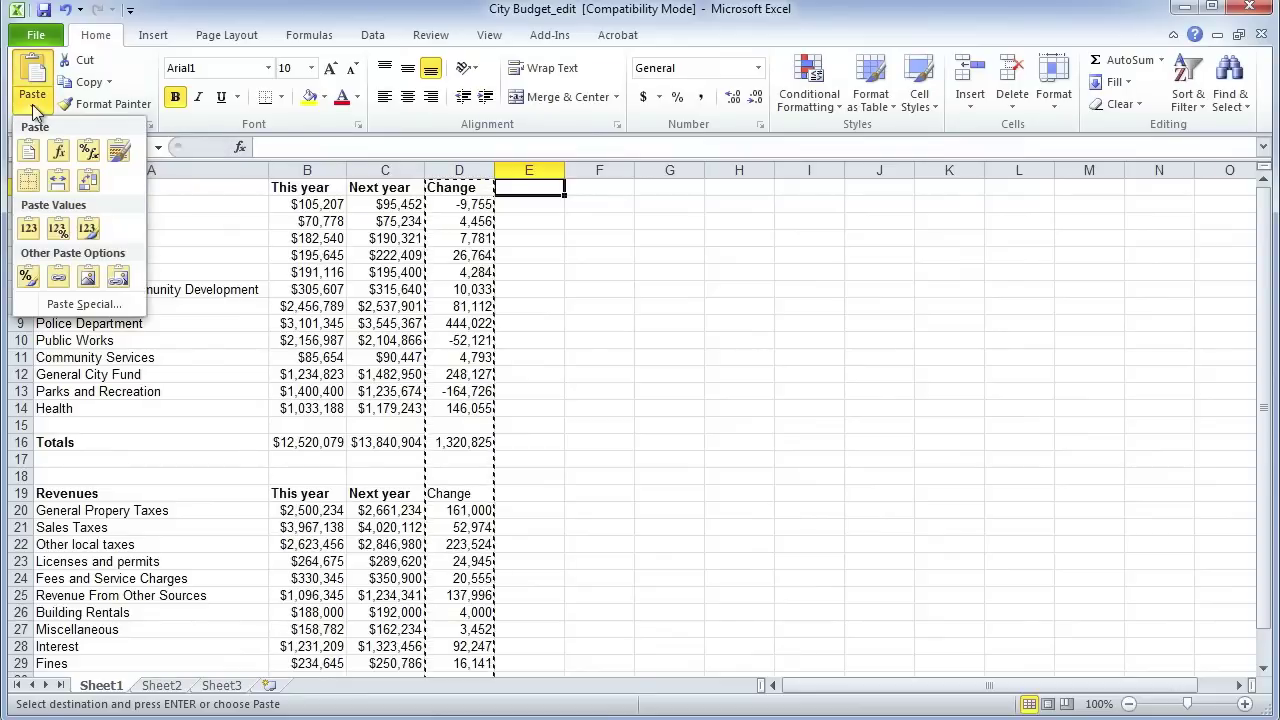
pyautogui.click(26, 229)
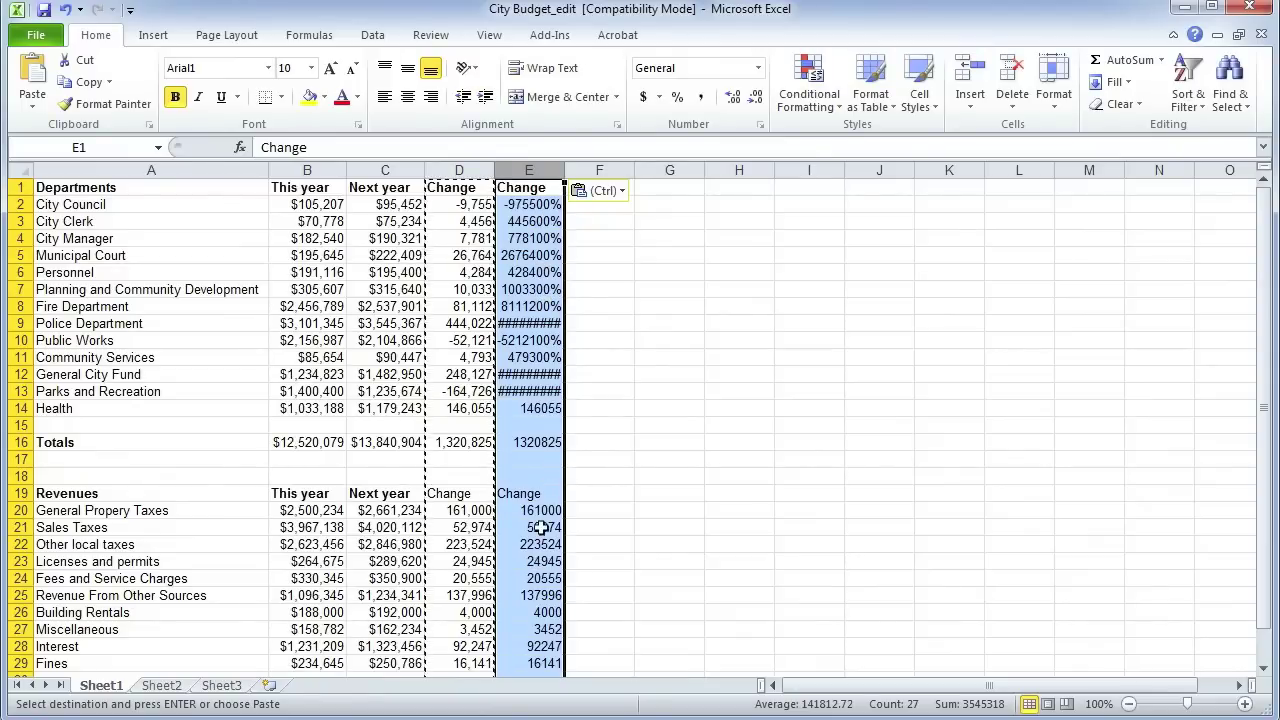
# Format column E as Currency with 0 decimal places and the $ symbol.
pyautogui.rightClick(529, 172)
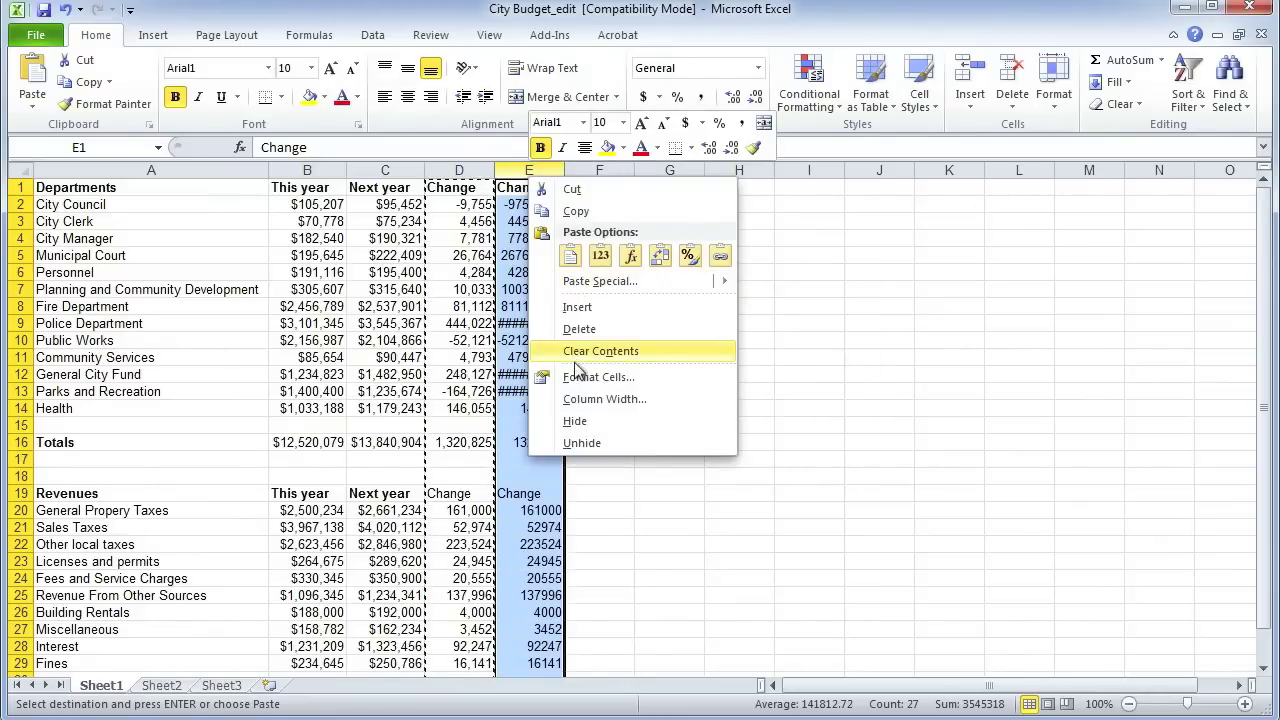
pyautogui.click(578, 383)
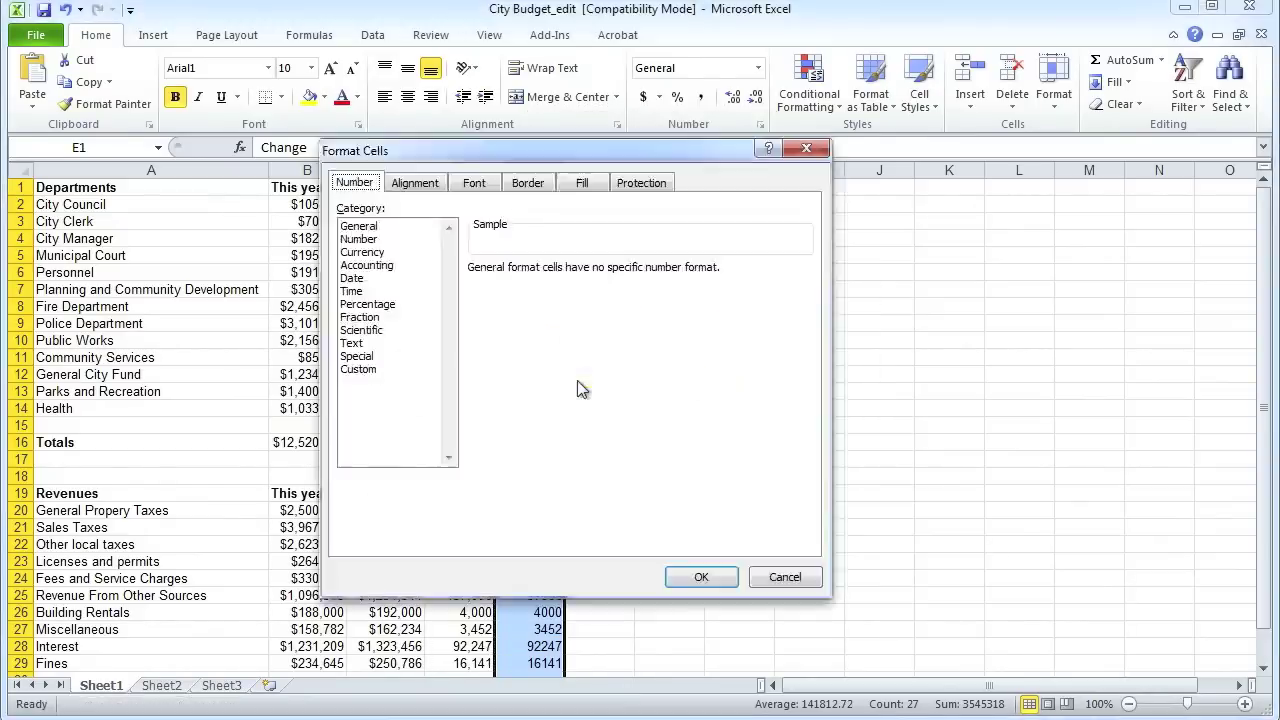
pyautogui.click(364, 252)
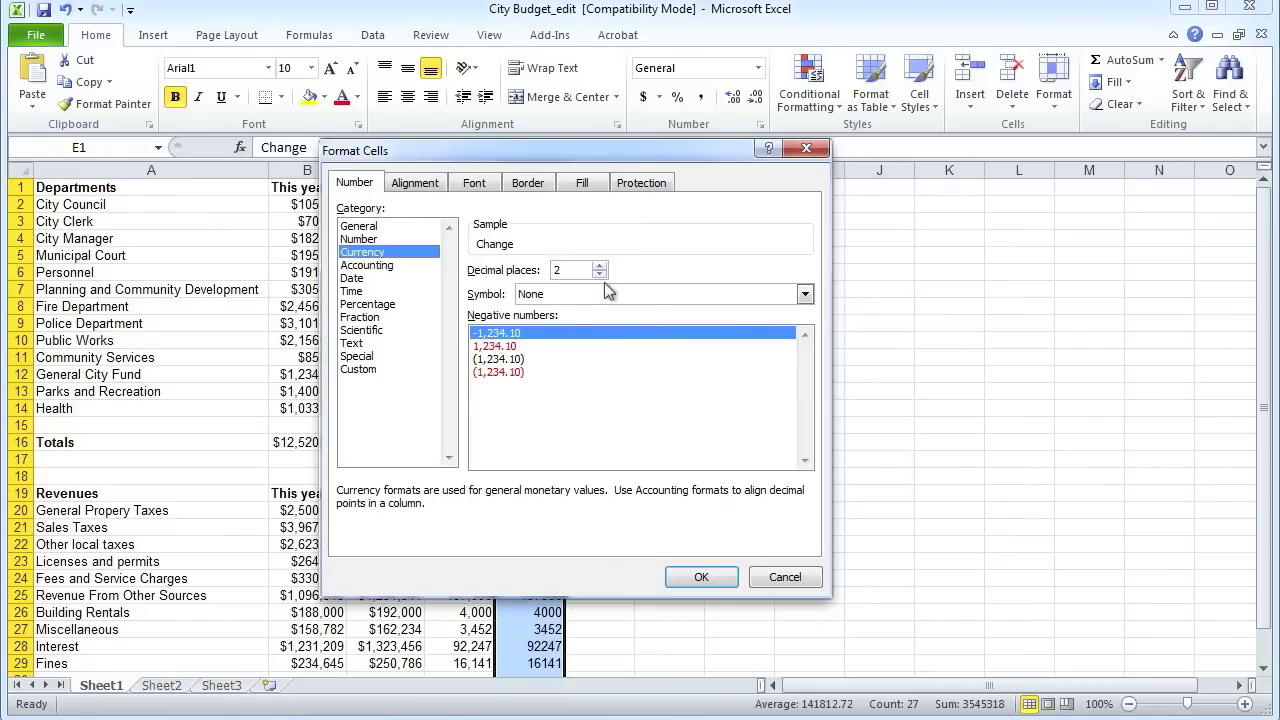
pyautogui.click(598, 276)
pyautogui.click(598, 276)
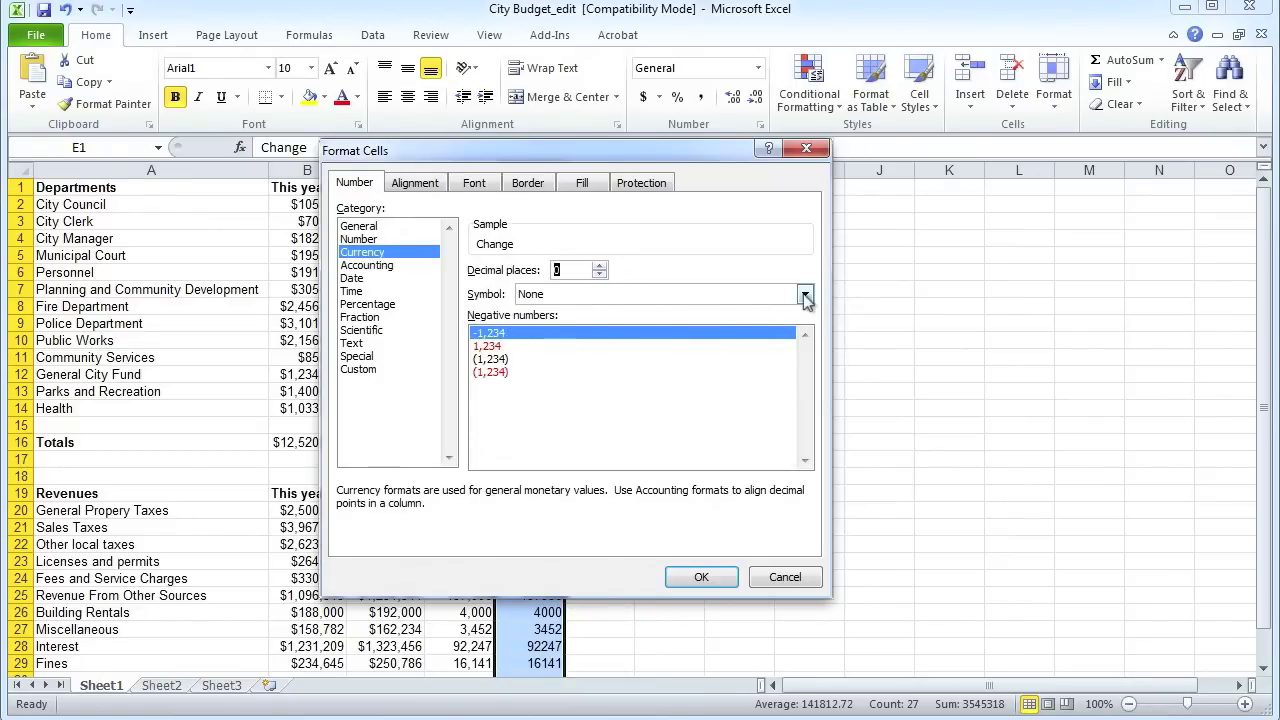
pyautogui.click(804, 294)
pyautogui.click(614, 326)
pyautogui.click(701, 577)
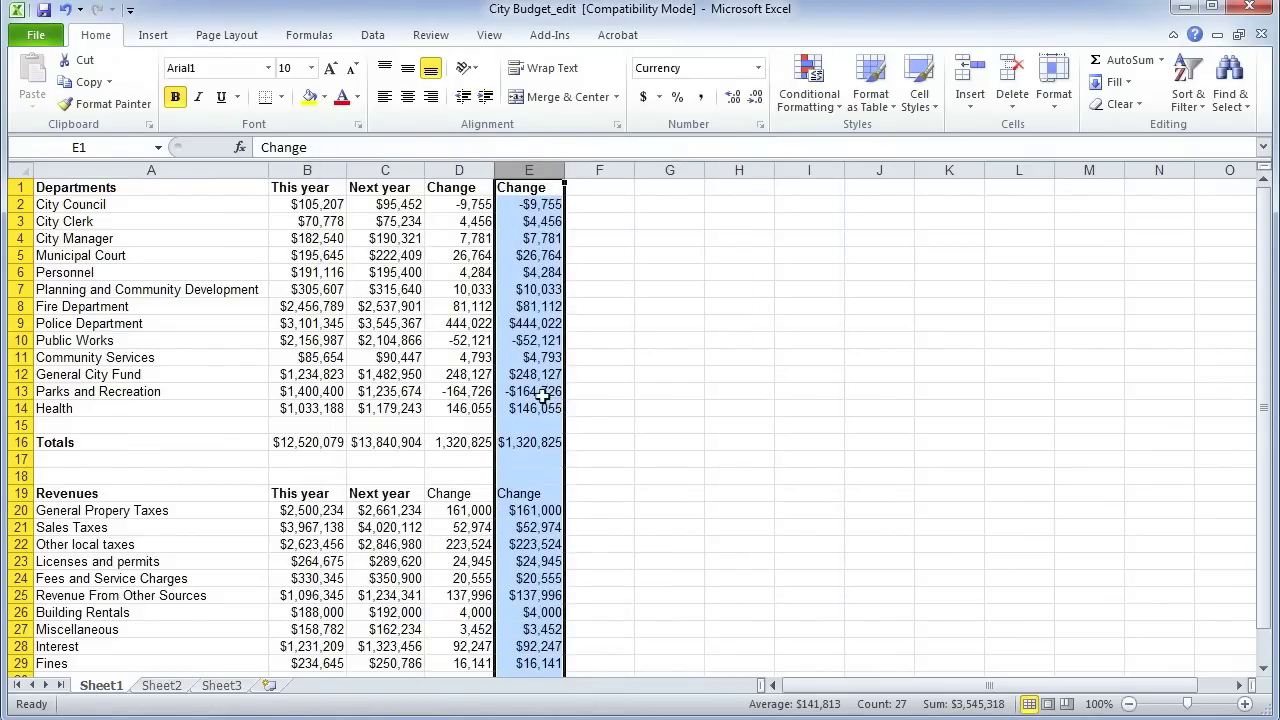
# Compare the contents of E2 and D2, and delete the formula-based Change column D.
pyautogui.click(535, 207)
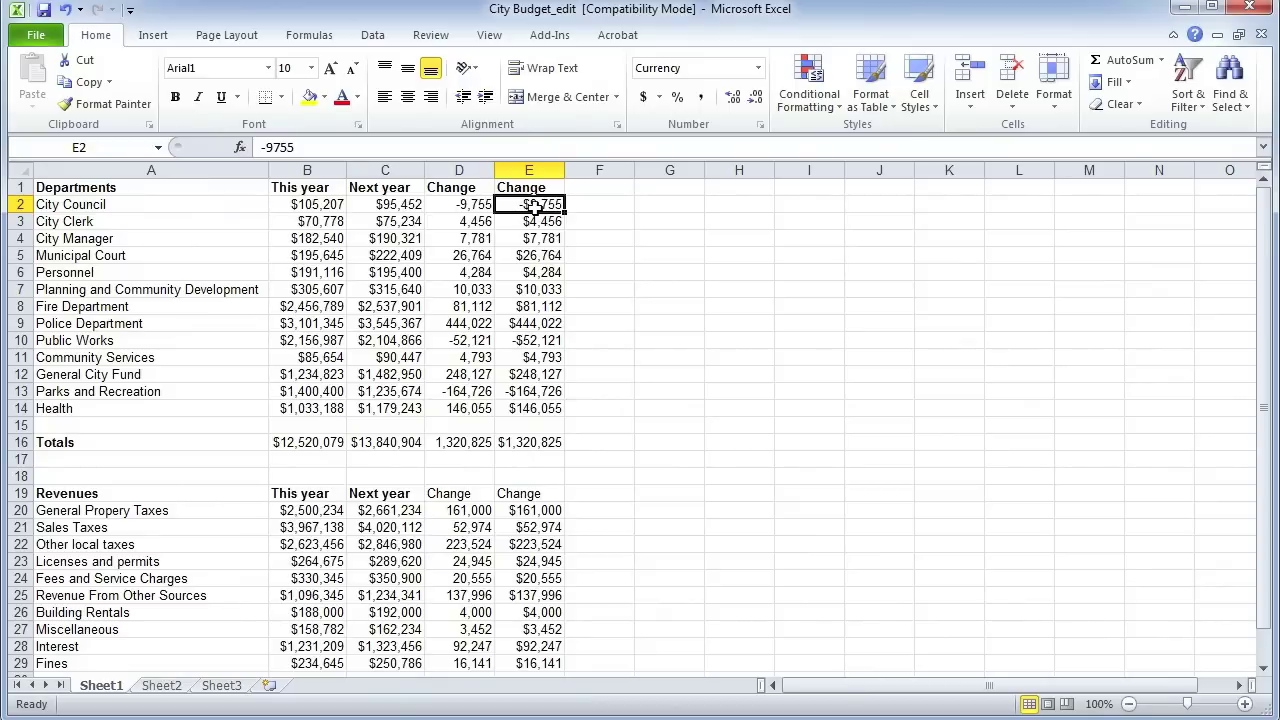
pyautogui.press('Left')
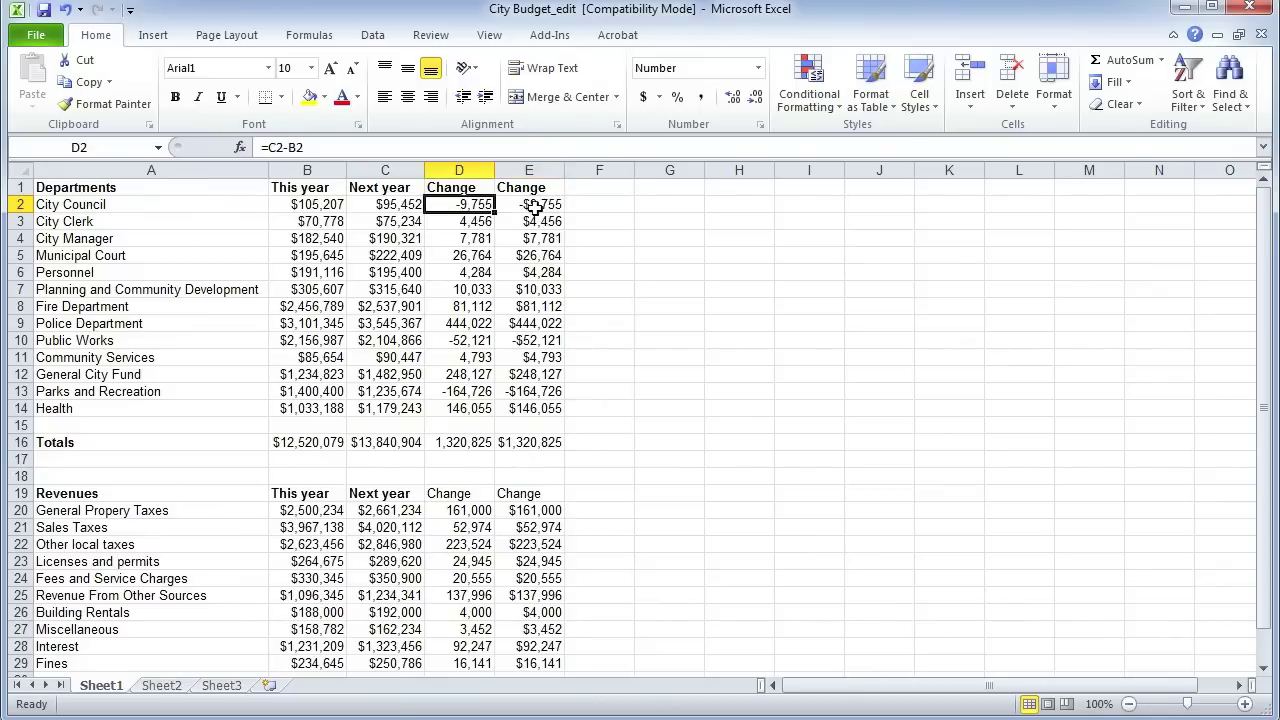
pyautogui.click(459, 170)
pyautogui.rightClick(459, 170)
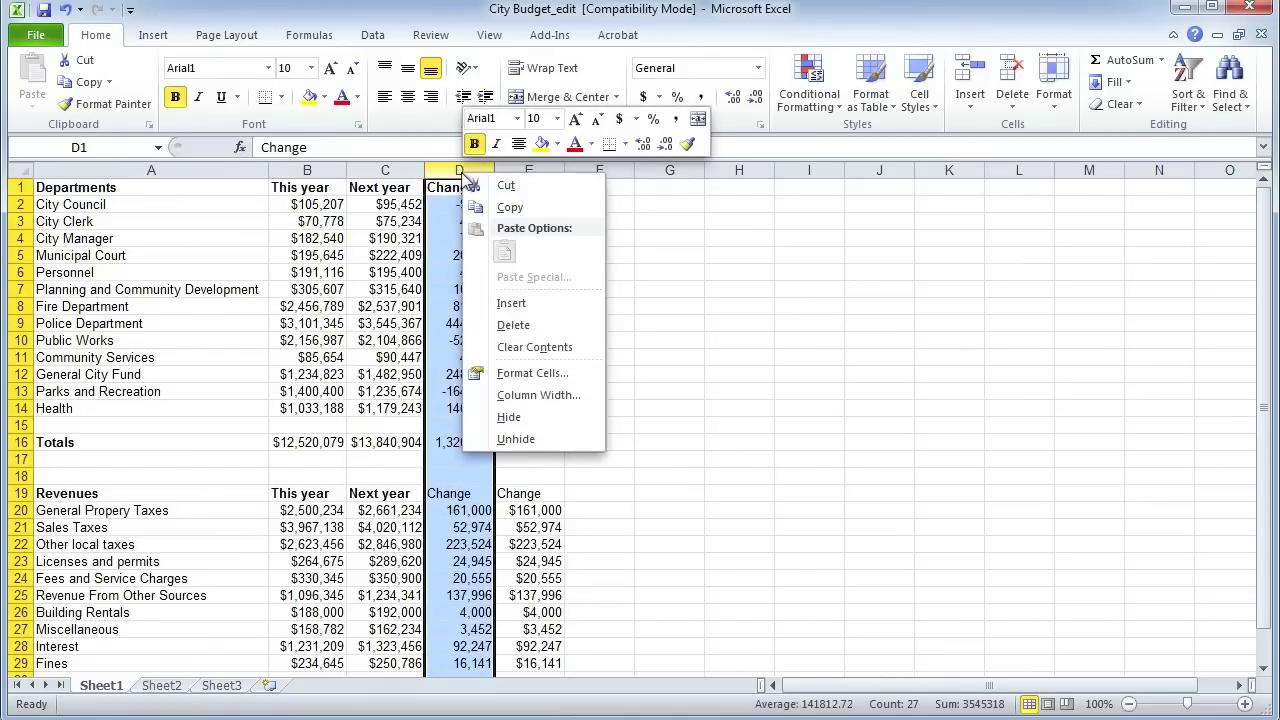
pyautogui.click(507, 320)
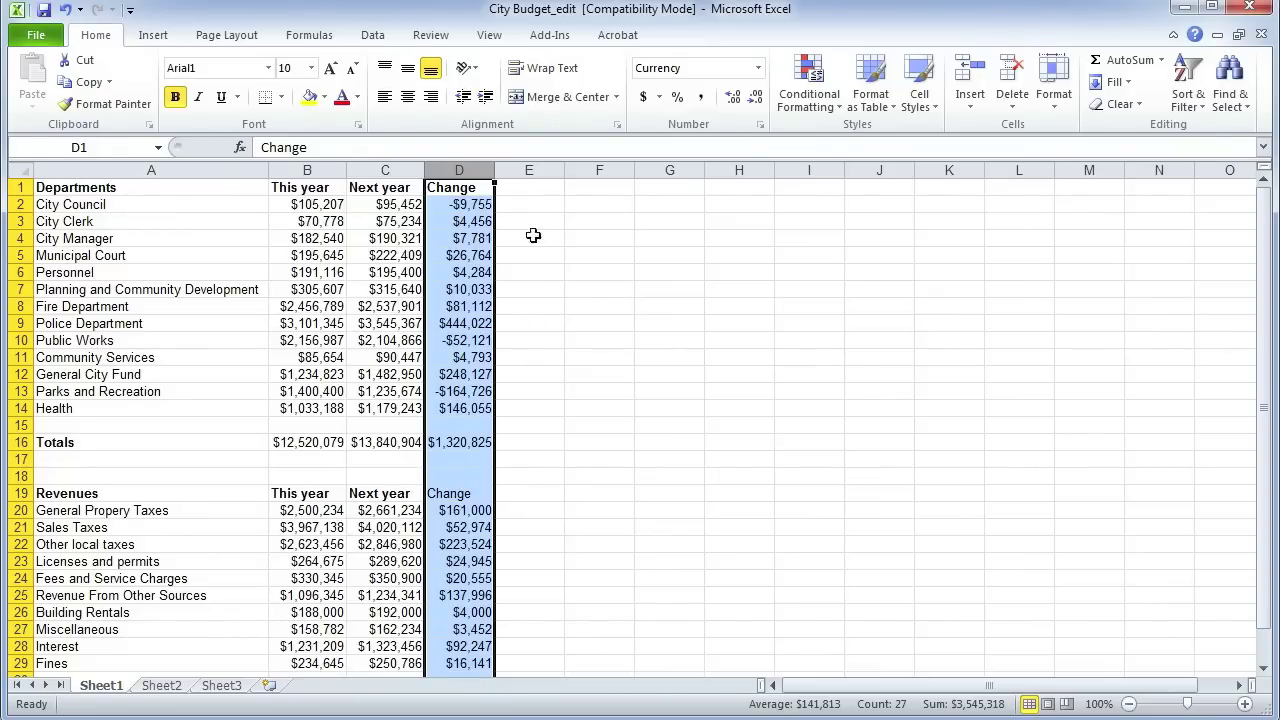
# Add the heading "Percent change" in cell E1, beside Change in the Departments table.
pyautogui.click(521, 190)
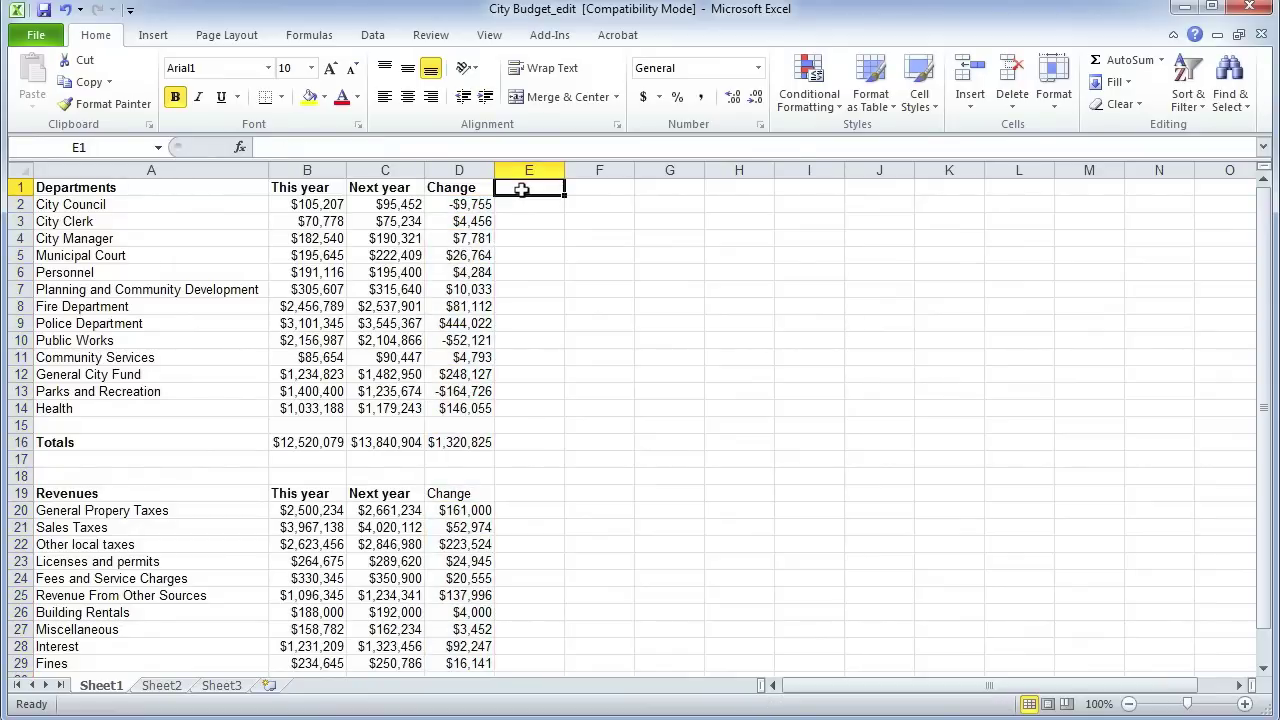
pyautogui.write('Per')
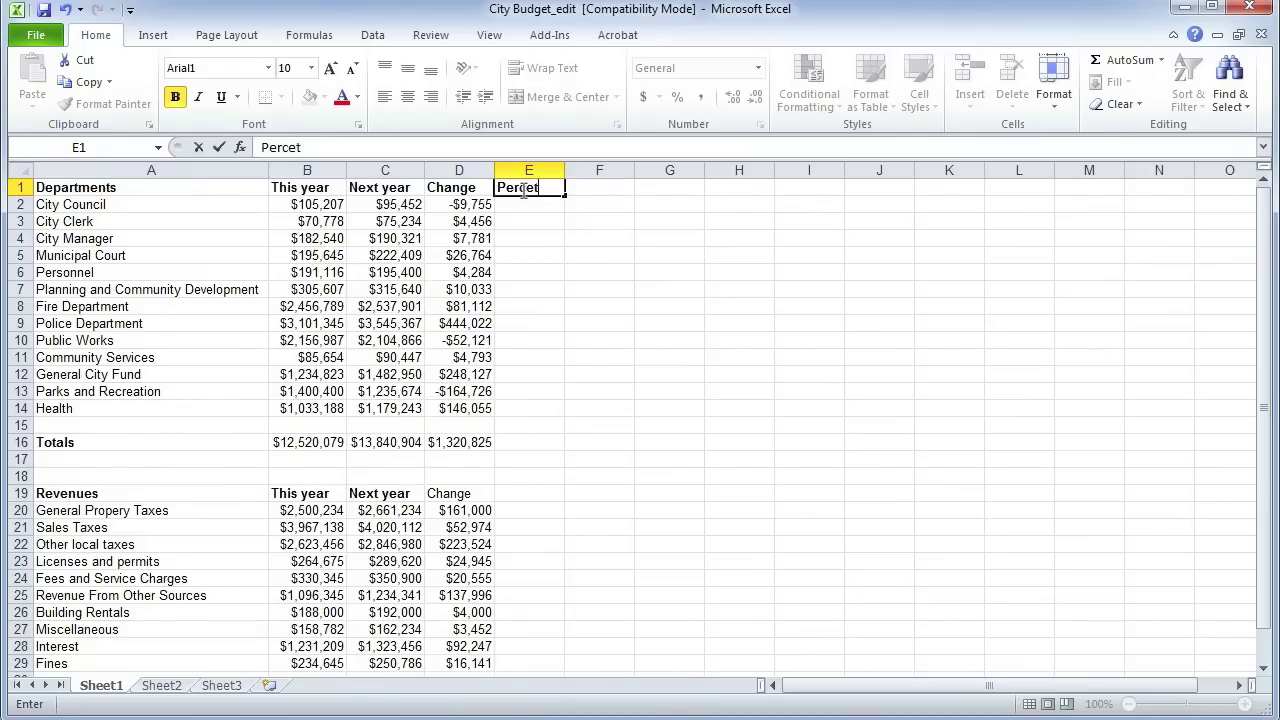
pyautogui.write('cent change')
pyautogui.press('Return')
# Enter the formula =D2/B2 in cell E2 and fill it down through E14.
pyautogui.click(521, 190)
pyautogui.press('Down')
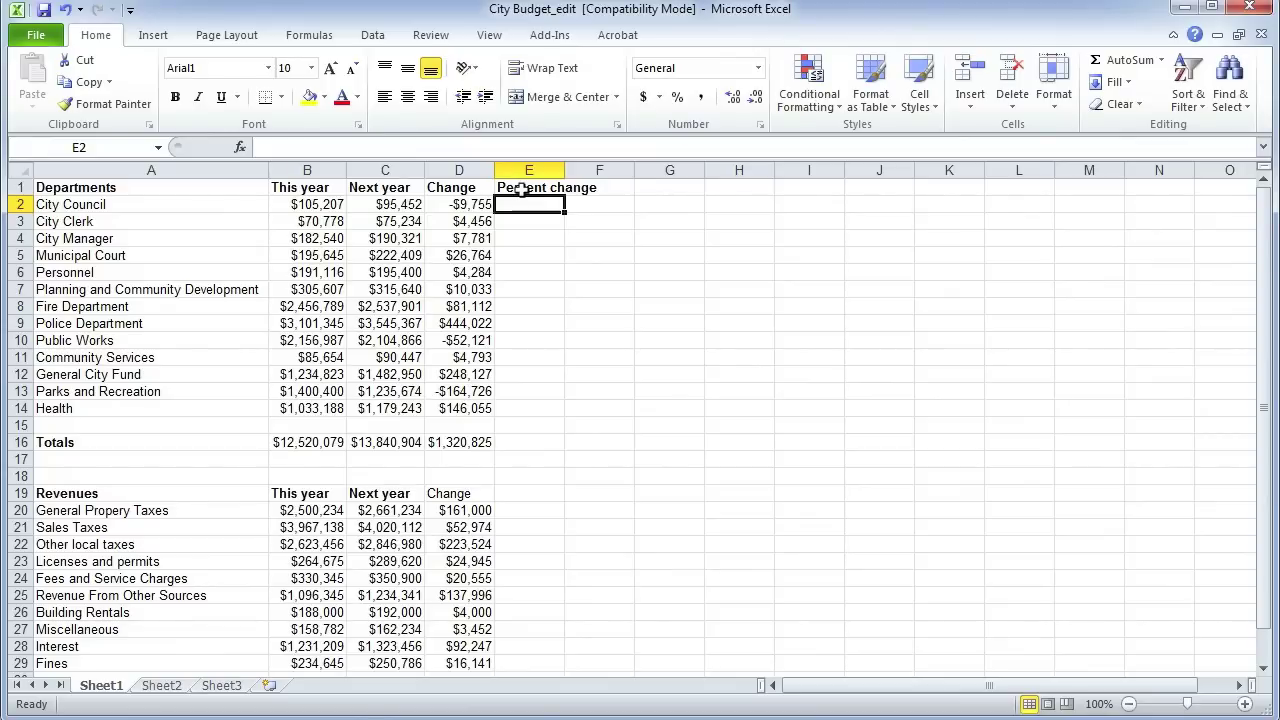
pyautogui.write('=')
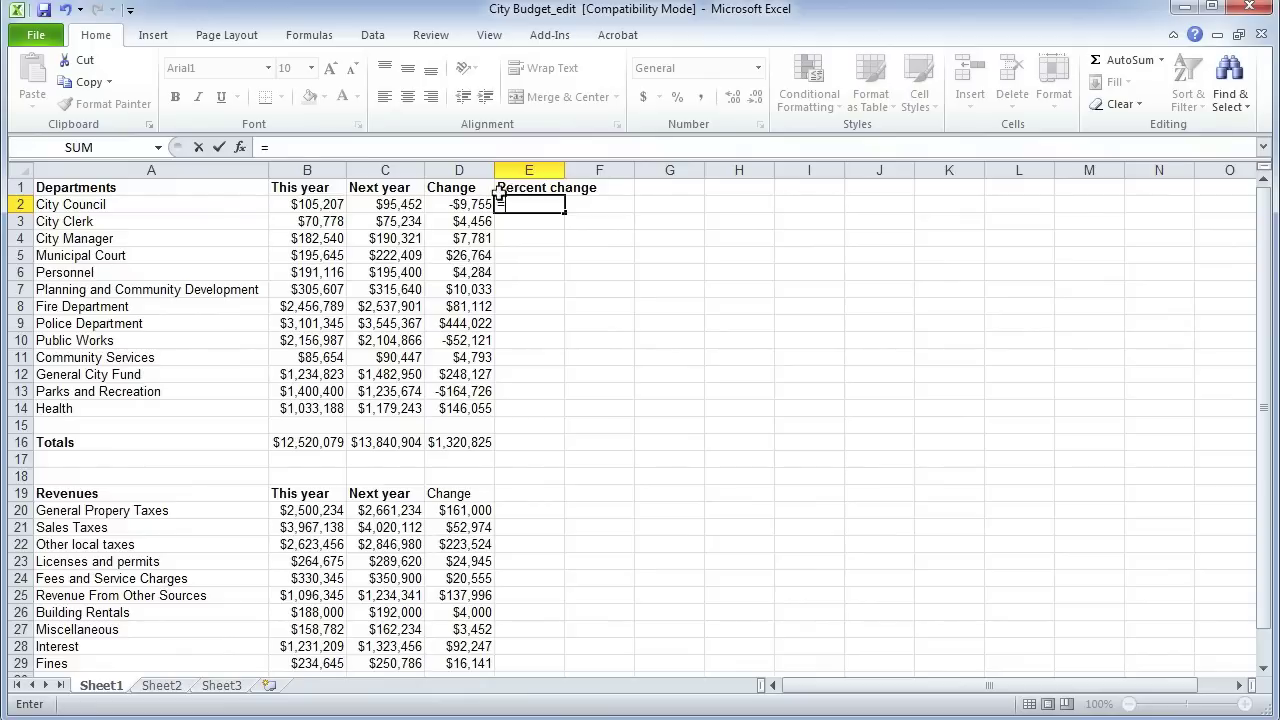
pyautogui.click(468, 204)
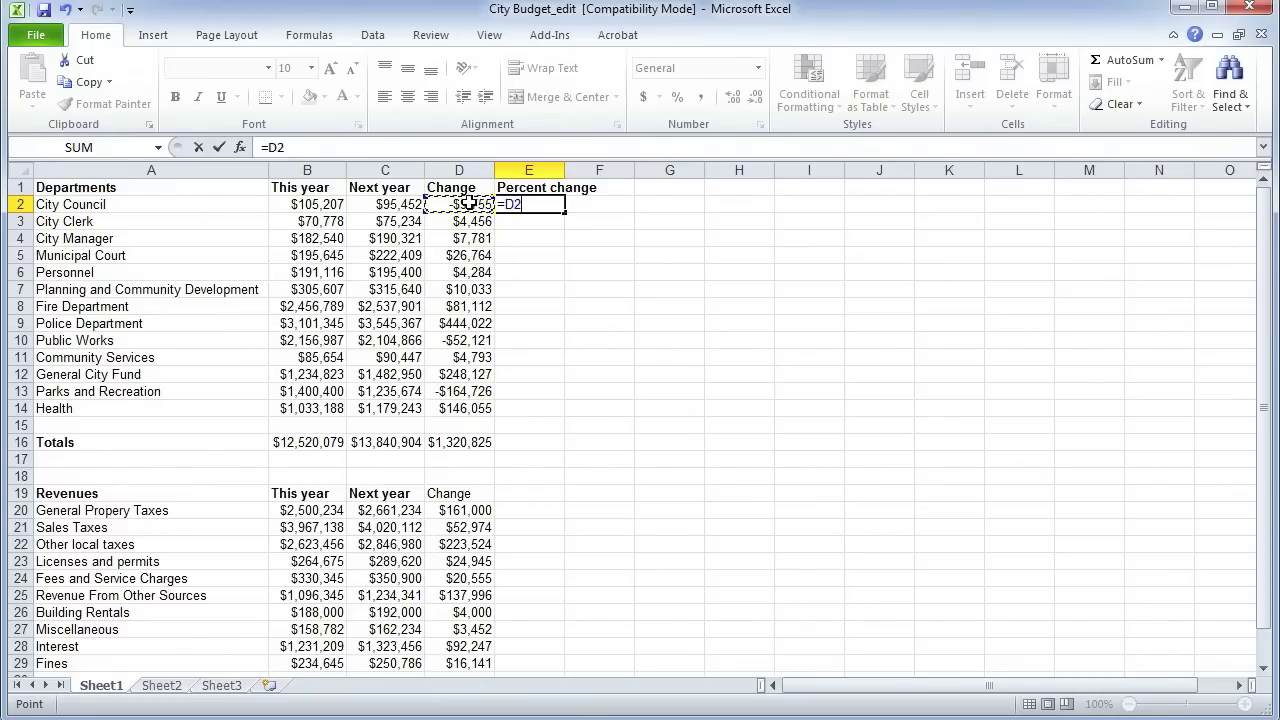
pyautogui.write('/')
pyautogui.click(310, 204)
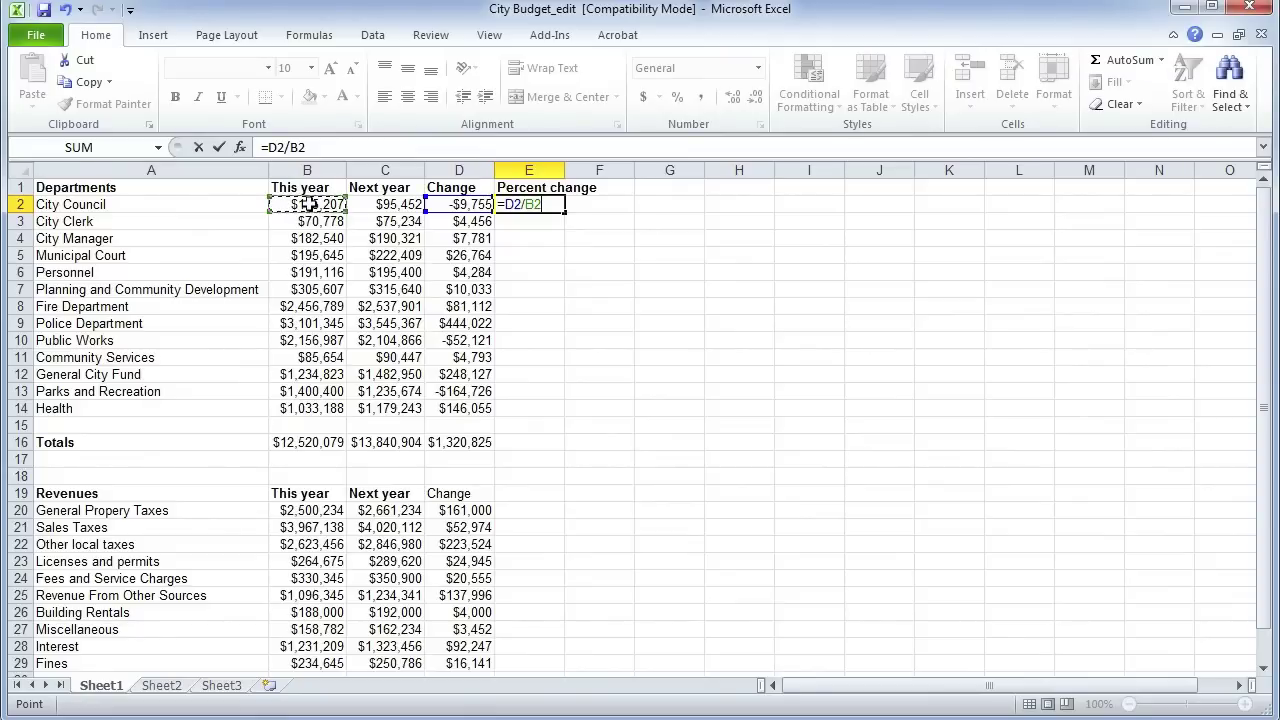
pyautogui.hotkey('ctrl', 'Return')
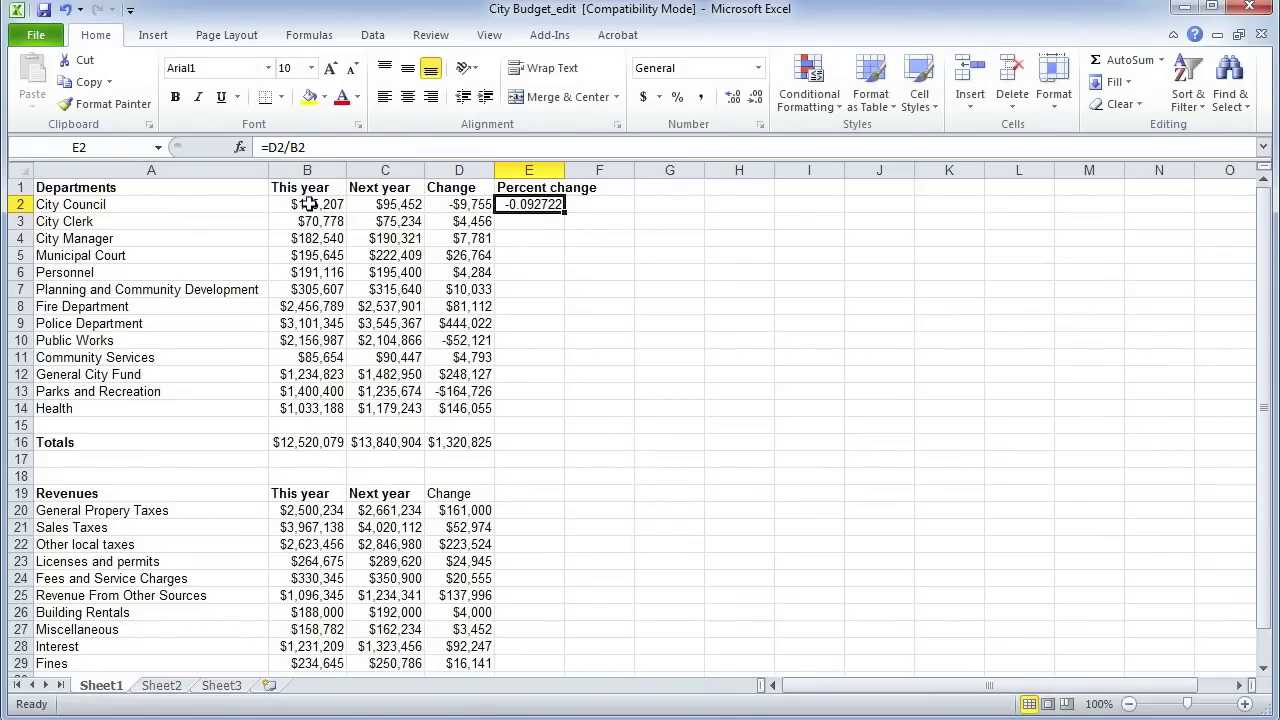
pyautogui.doubleClick(563, 211)
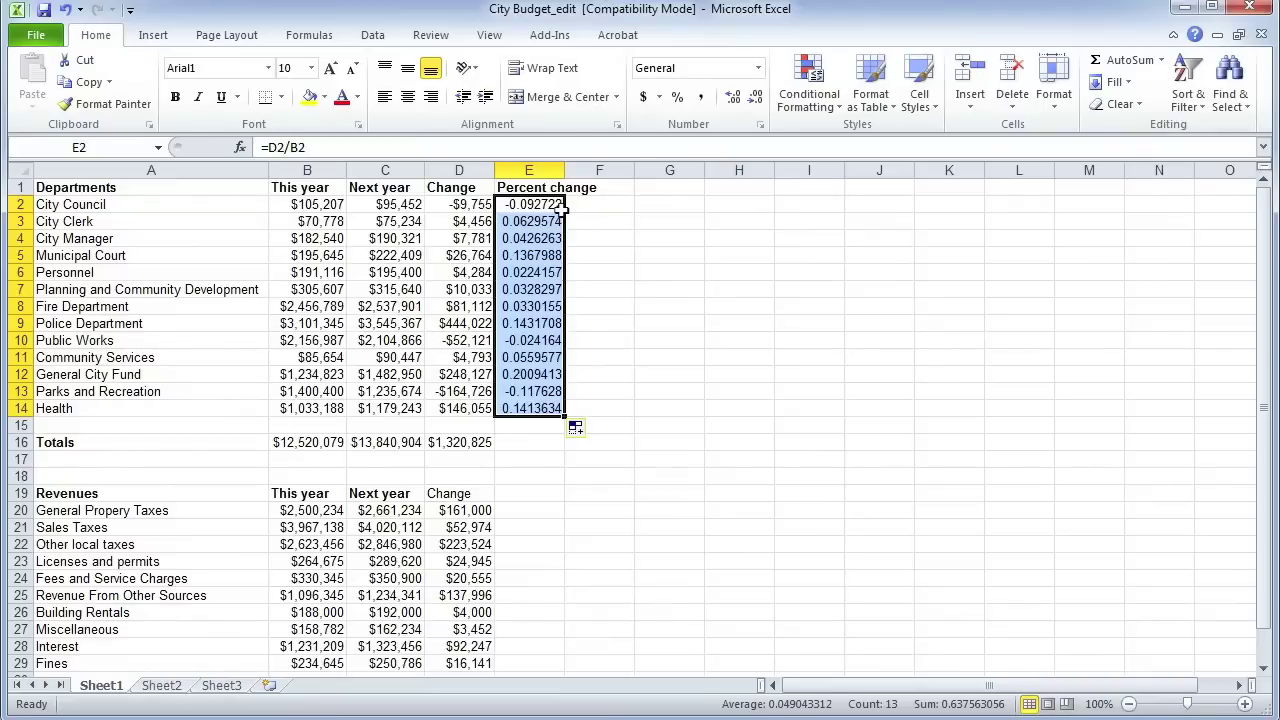
# Copy the percent change formula from E14 and paste it into E16 in the Departments Totals row.
pyautogui.click(510, 408)
pyautogui.hotkey('ctrl', 'c')
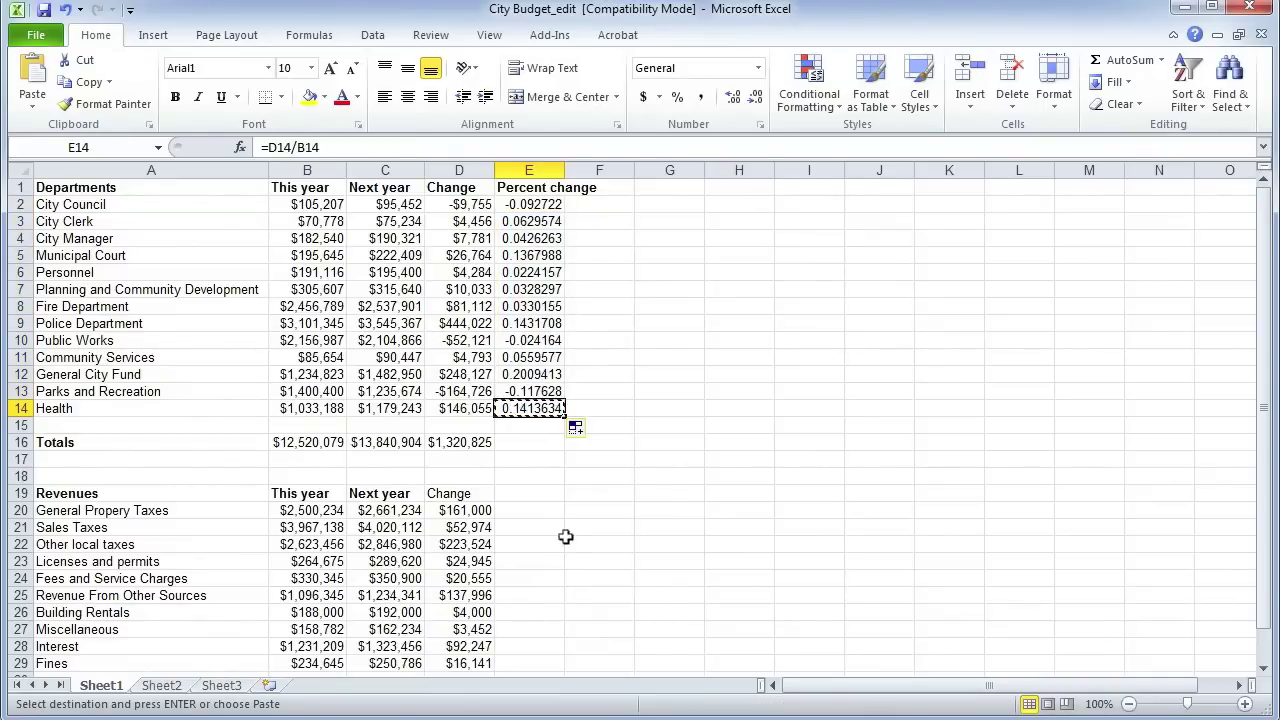
pyautogui.click(529, 443)
pyautogui.hotkey('ctrl', 'c')
pyautogui.click(520, 408)
pyautogui.hotkey('ctrl', 'c')
pyautogui.click(516, 442)
pyautogui.hotkey('ctrl', 'v')
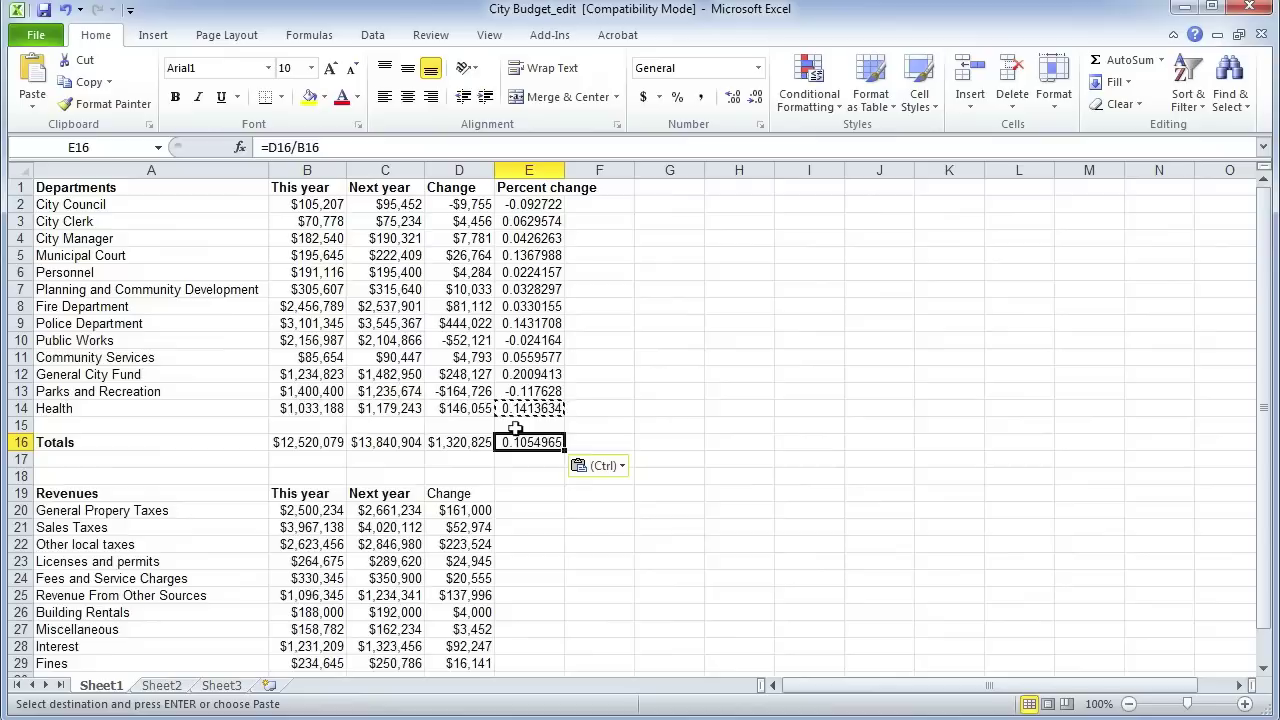
# Paste the copied percent change formula into the revenue rows E20:E29 and the Revenues total cell E31.
pyautogui.scroll(-2, 530, 487)
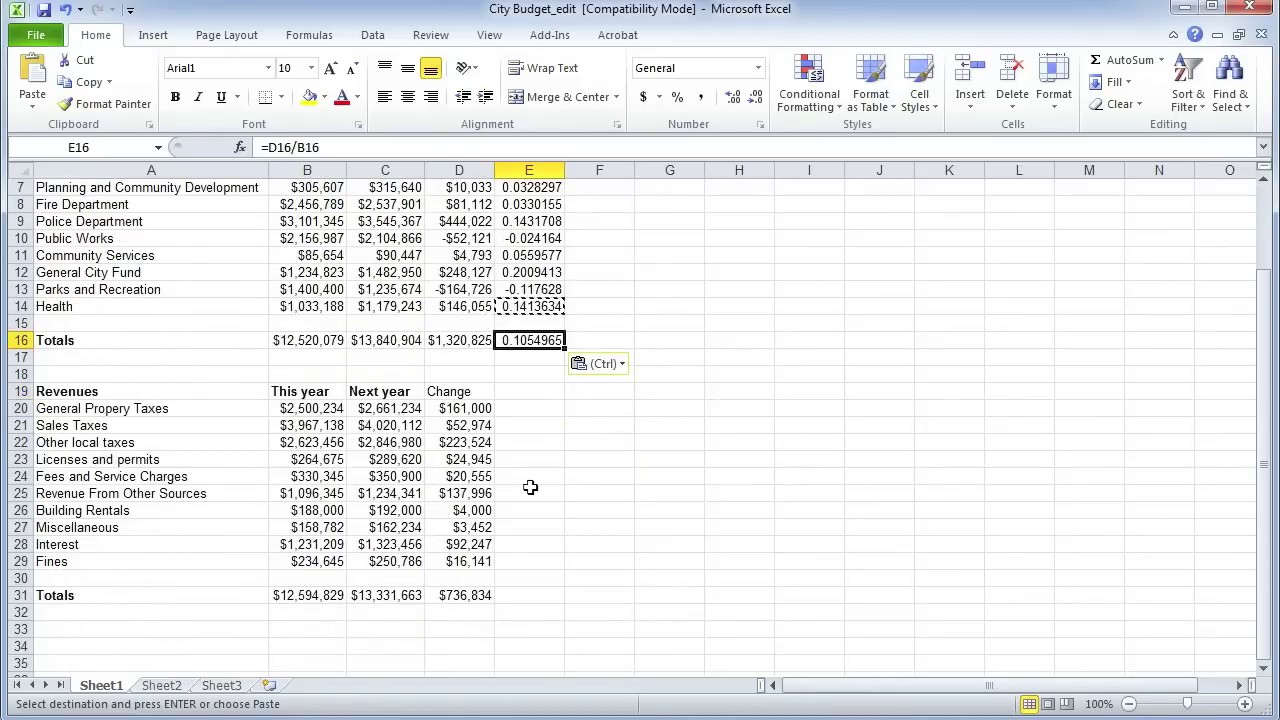
pyautogui.click(531, 406)
pyautogui.hotkey('shift', 'Down')
pyautogui.hotkey('shift', 'Down')
pyautogui.hotkey('shift', 'Down')
pyautogui.hotkey('shift', 'Down')
pyautogui.hotkey('shift', 'Down')
pyautogui.hotkey('shift', 'Down')
pyautogui.hotkey('shift', 'Down')
pyautogui.hotkey('shift', 'Down')
pyautogui.hotkey('shift', 'Down')
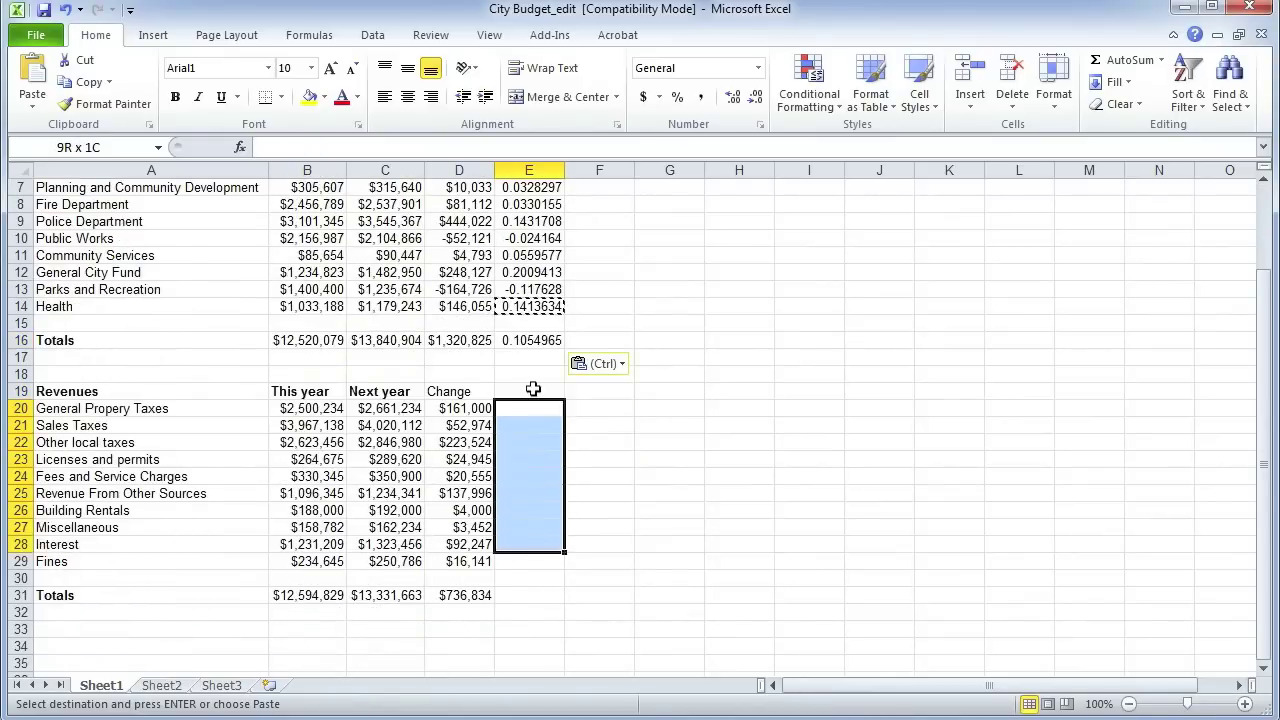
pyautogui.hotkey('ctrl', 'v')
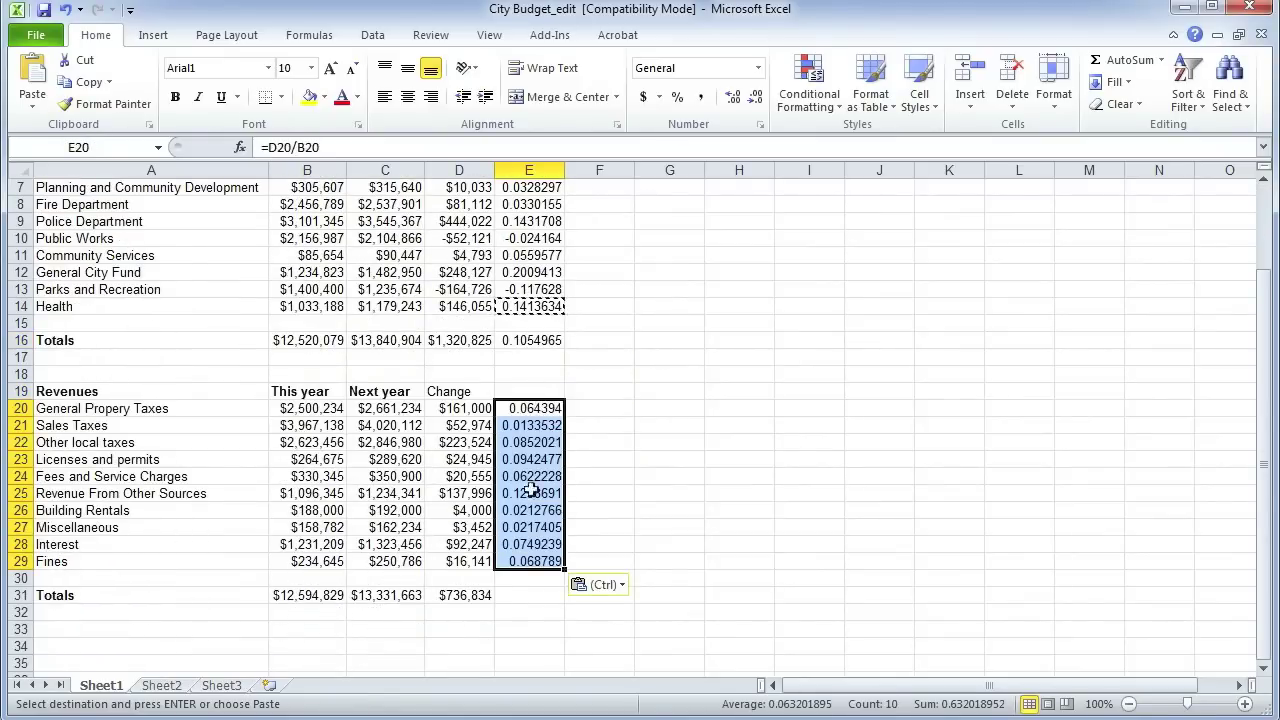
pyautogui.click(520, 598)
pyautogui.hotkey('ctrl', 'v')
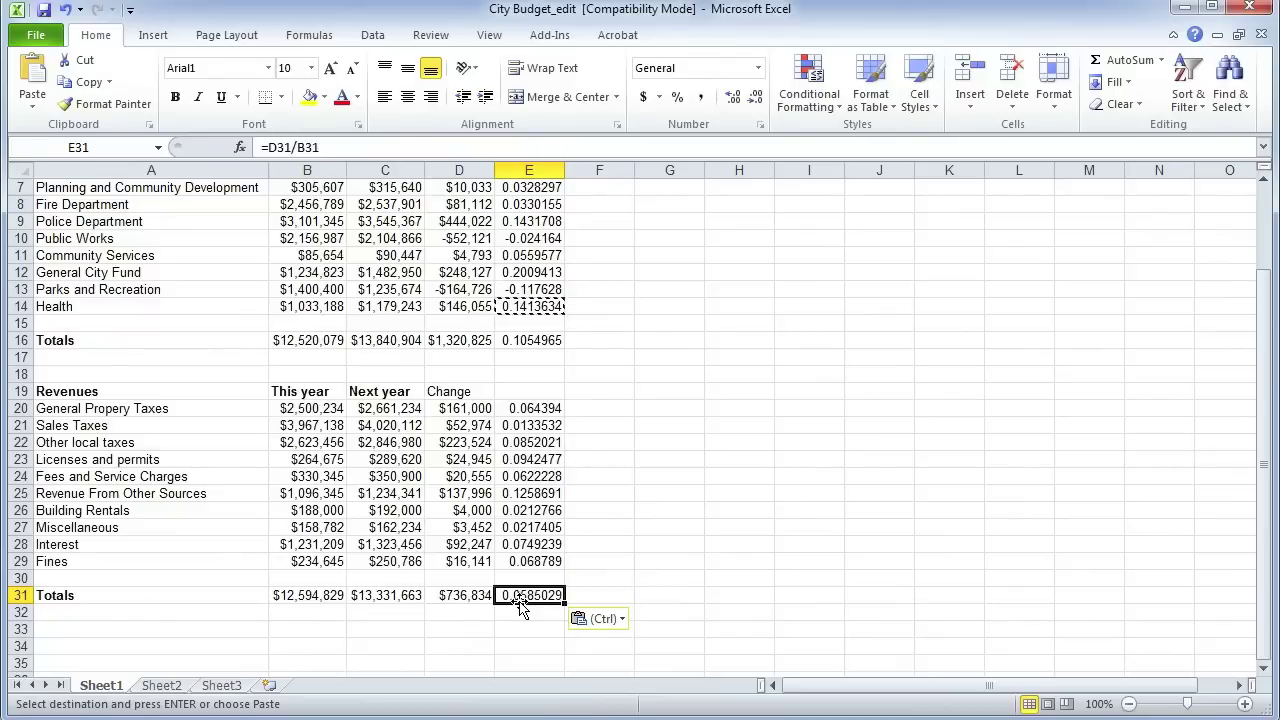
# Add the heading "Percent change" in cell E19, beside Change in the Revenues table.
pyautogui.scroll(2, 801, 510)
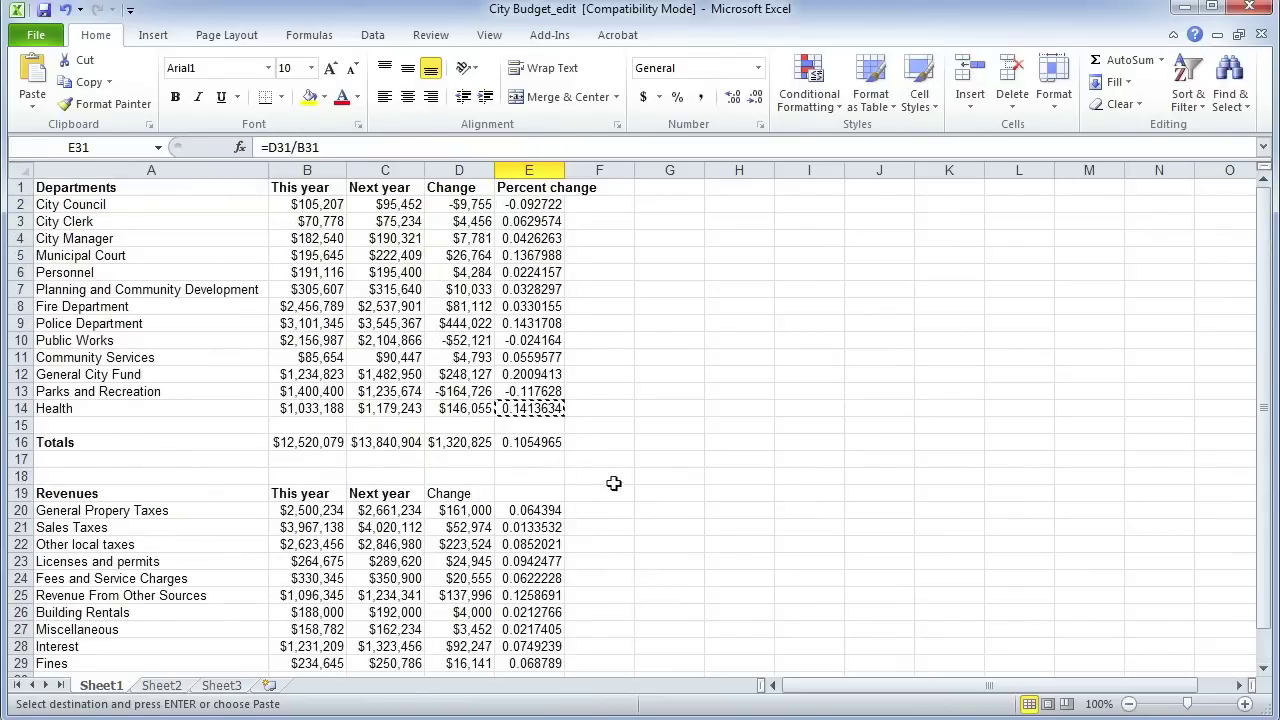
pyautogui.click(515, 493)
pyautogui.press('Escape')
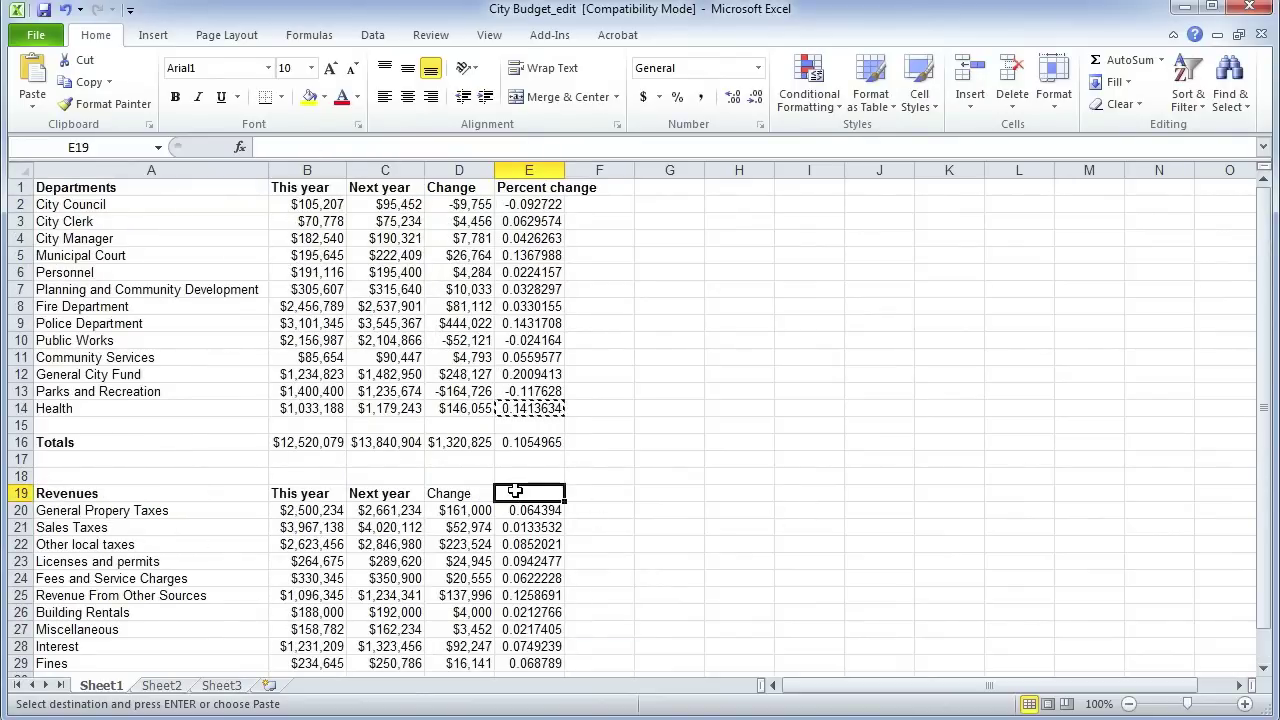
pyautogui.write('Percent')
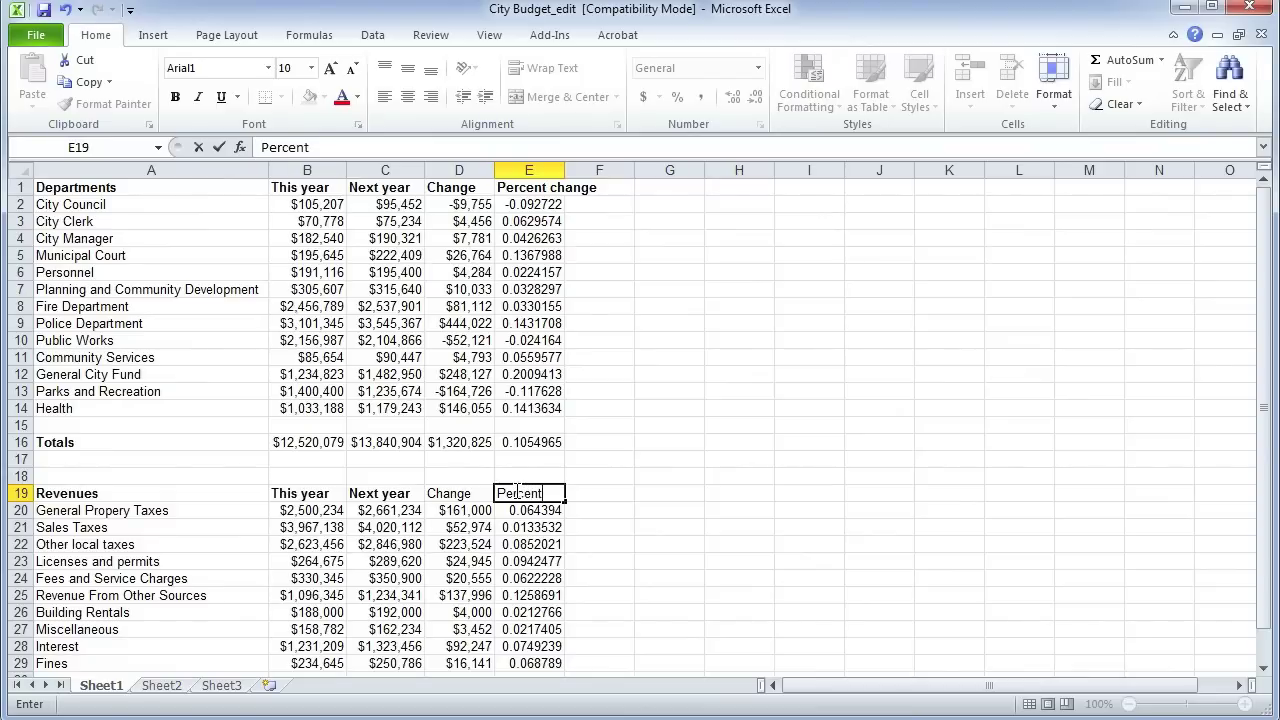
pyautogui.write(' change')
pyautogui.press('Return')
# Make the Revenues table headings Percent change in E19 and Change in D19 bold.
pyautogui.click(517, 492)
pyautogui.hotkey('ctrl', 'b')
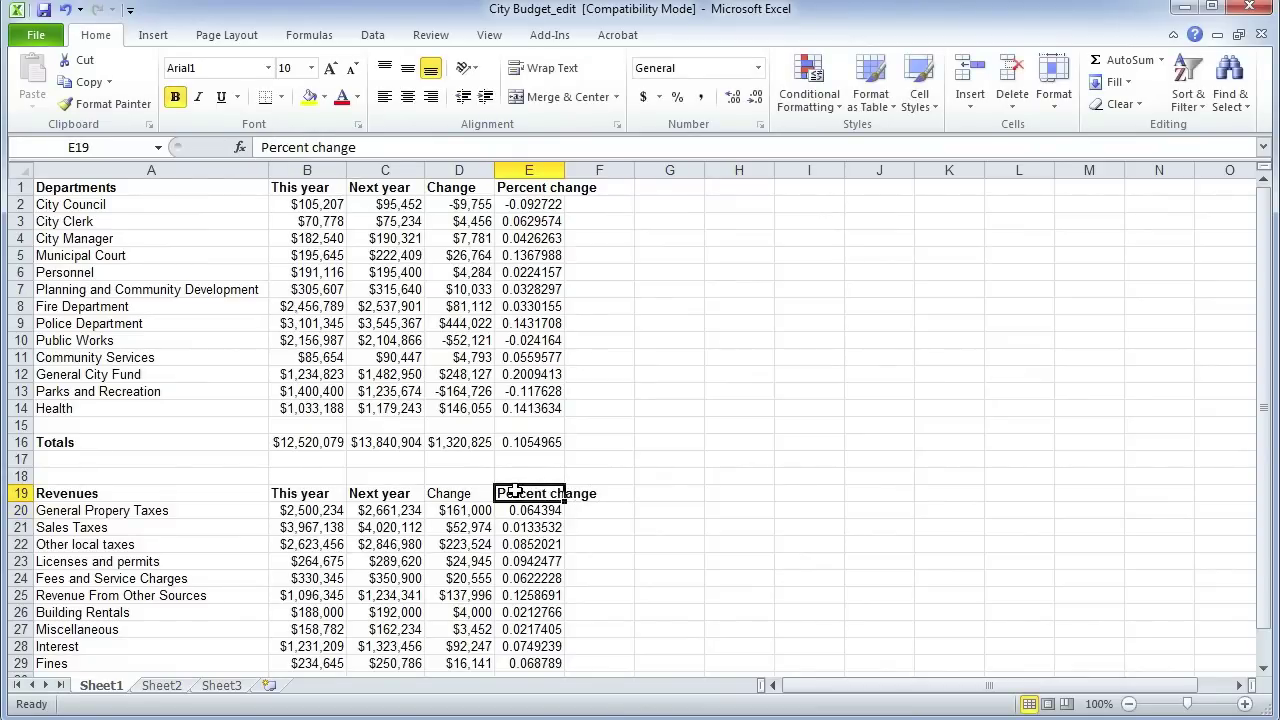
pyautogui.press('Left')
pyautogui.hotkey('ctrl', 'b')
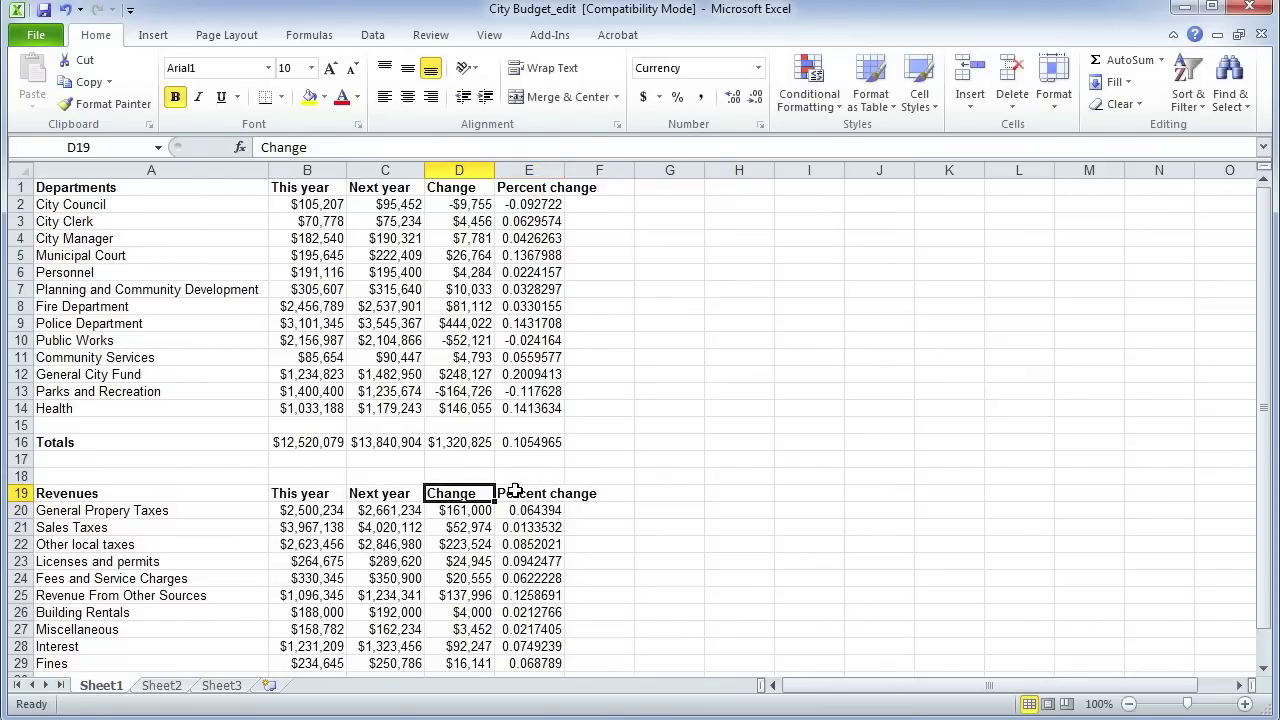
# Format all of column E as Percentage with 2 decimal places.
pyautogui.click(536, 171)
pyautogui.rightClick(536, 171)
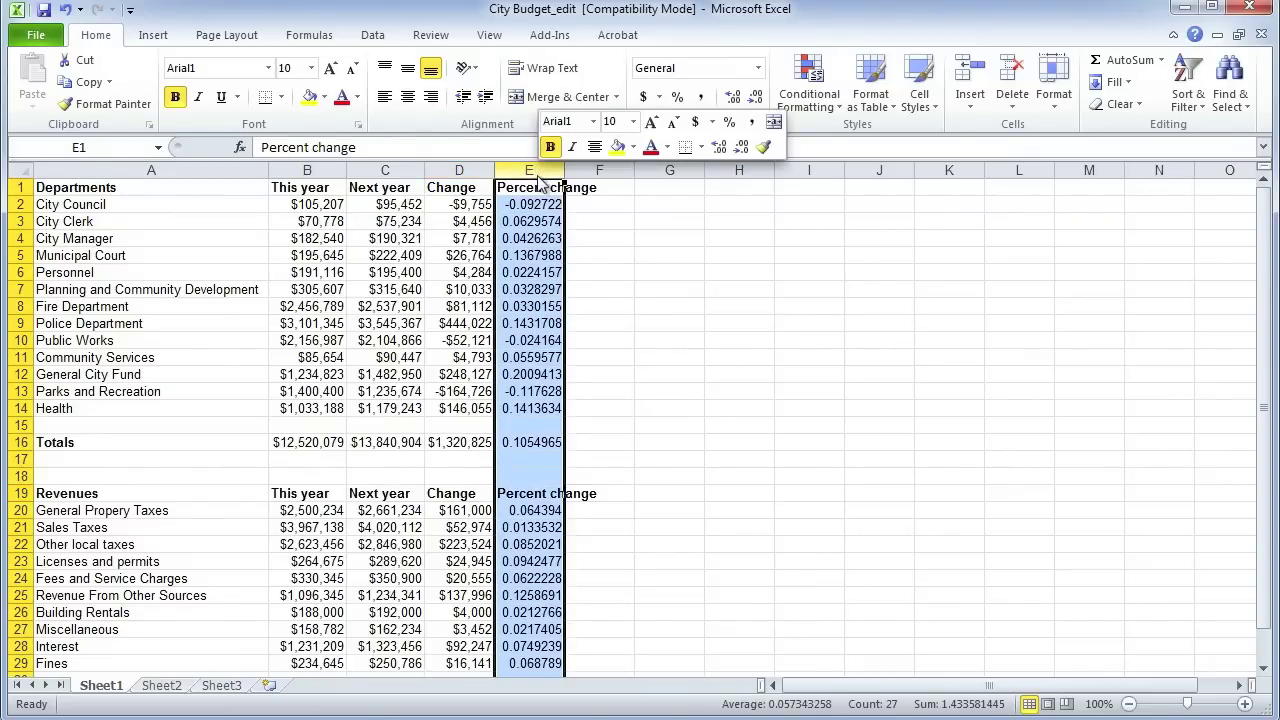
pyautogui.rightClick(537, 235)
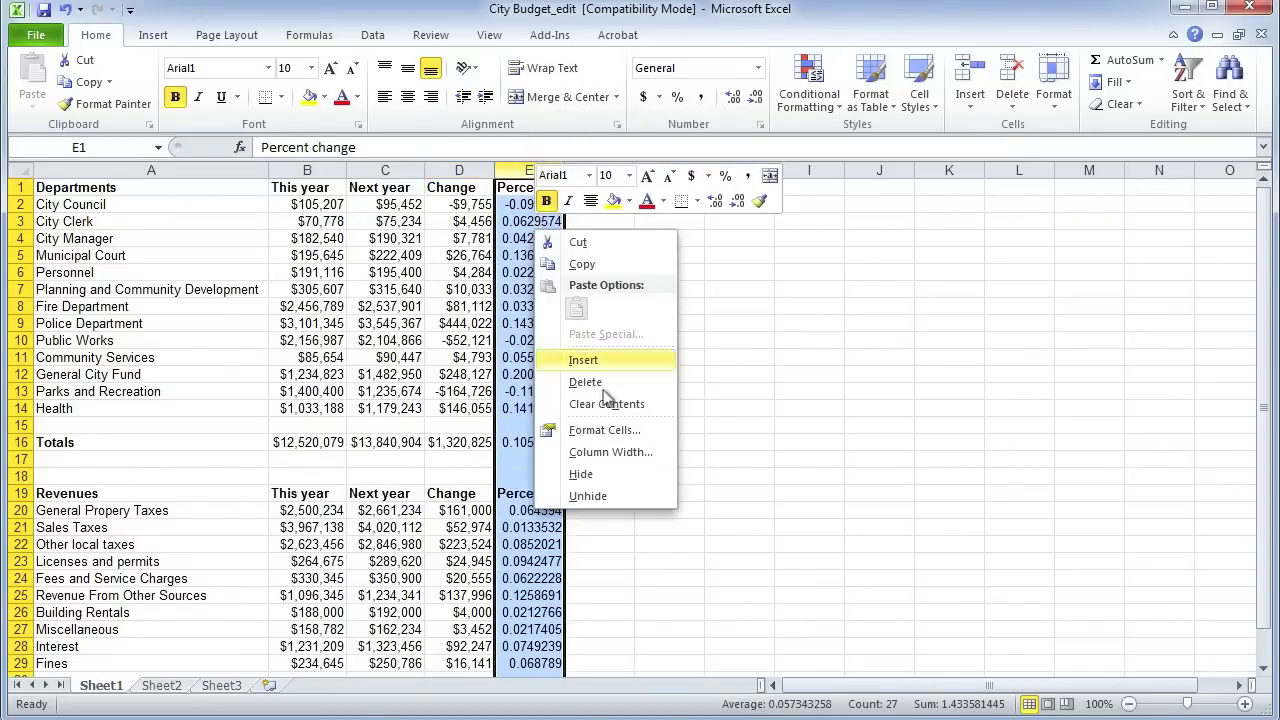
pyautogui.click(614, 436)
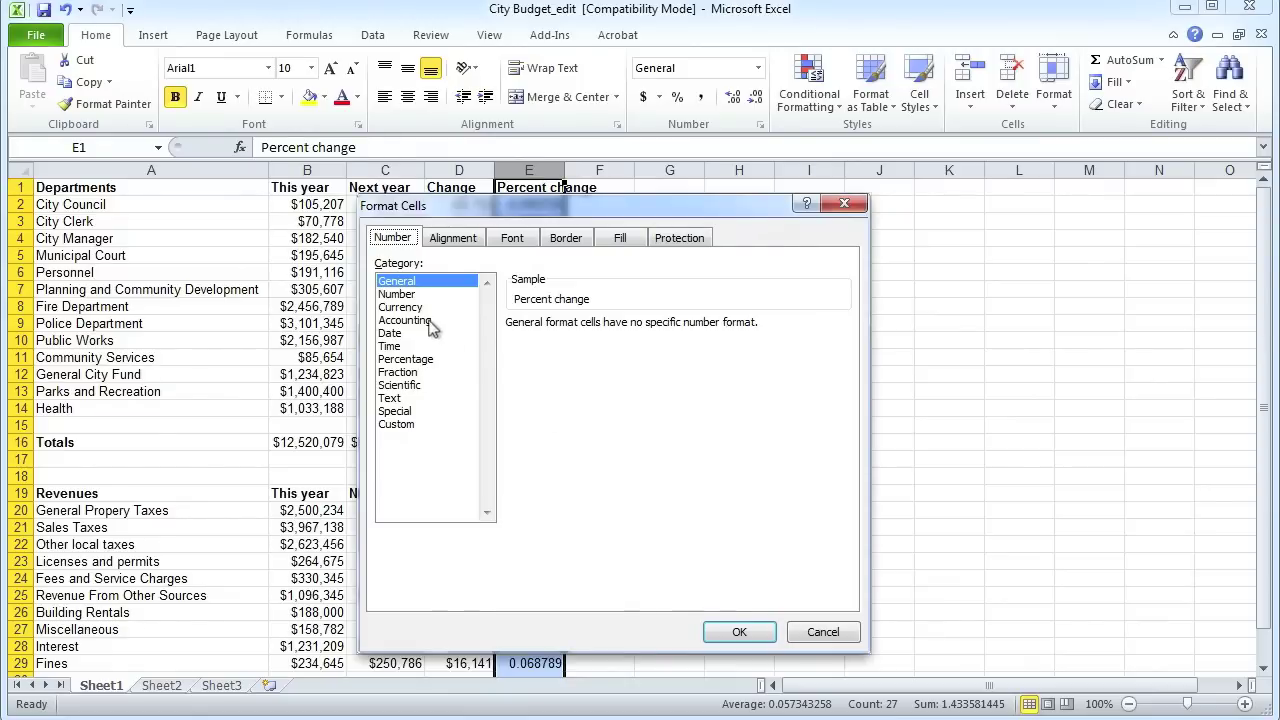
pyautogui.click(415, 361)
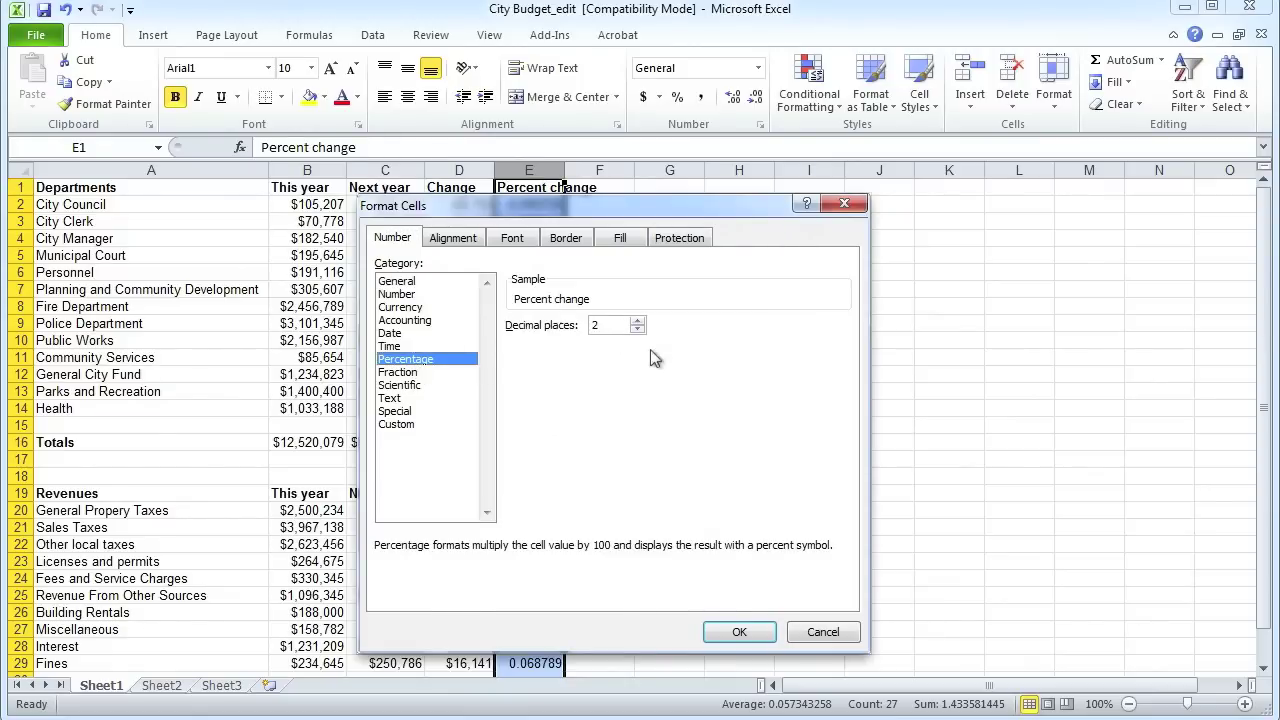
pyautogui.click(739, 632)
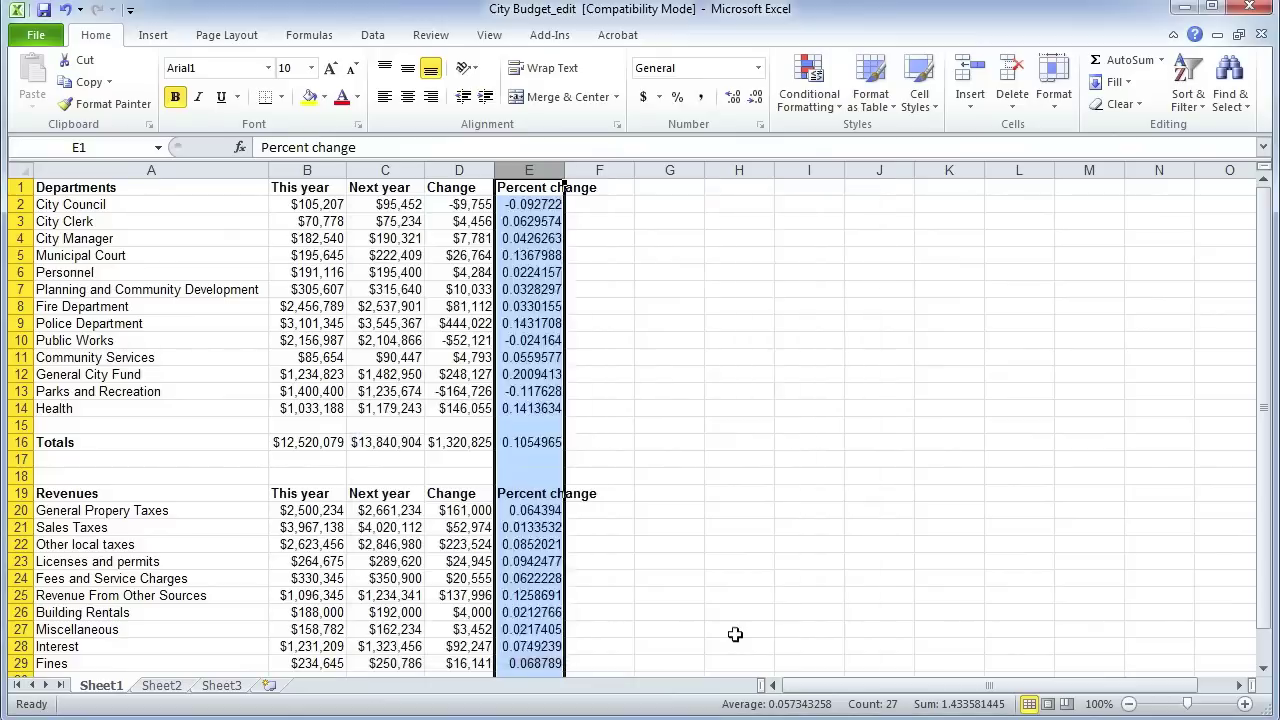
pyautogui.click(712, 564)
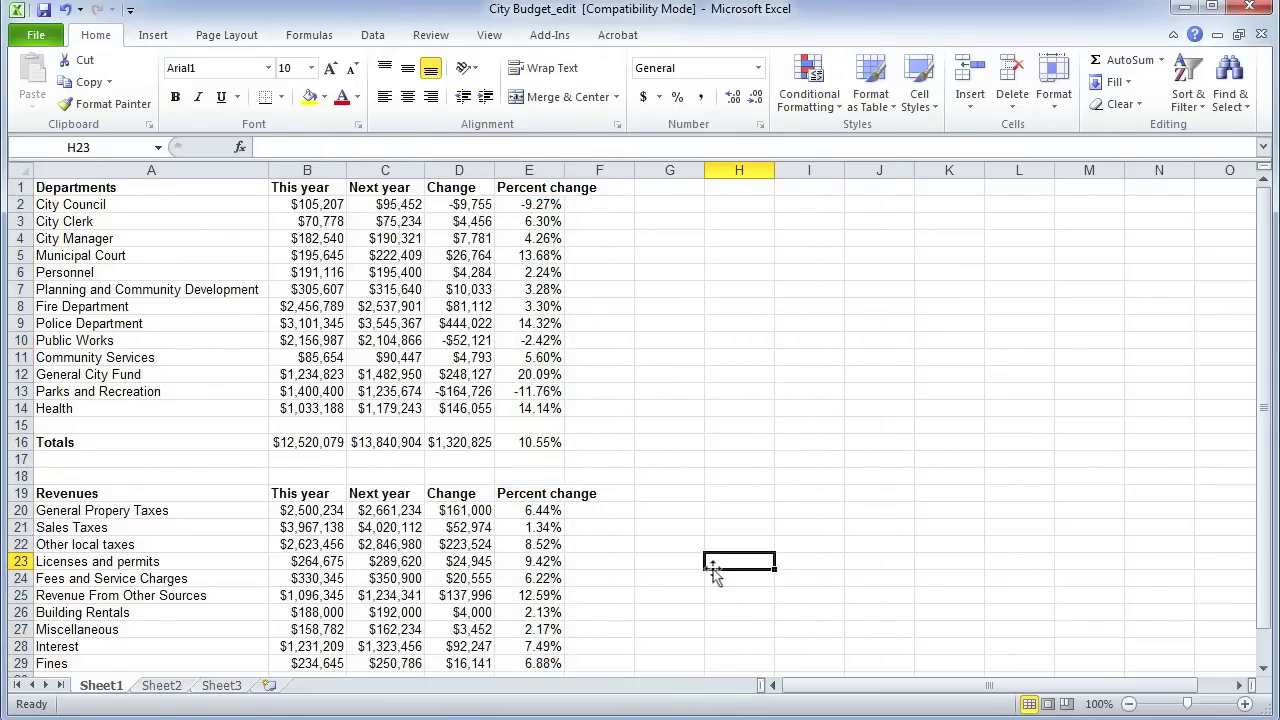
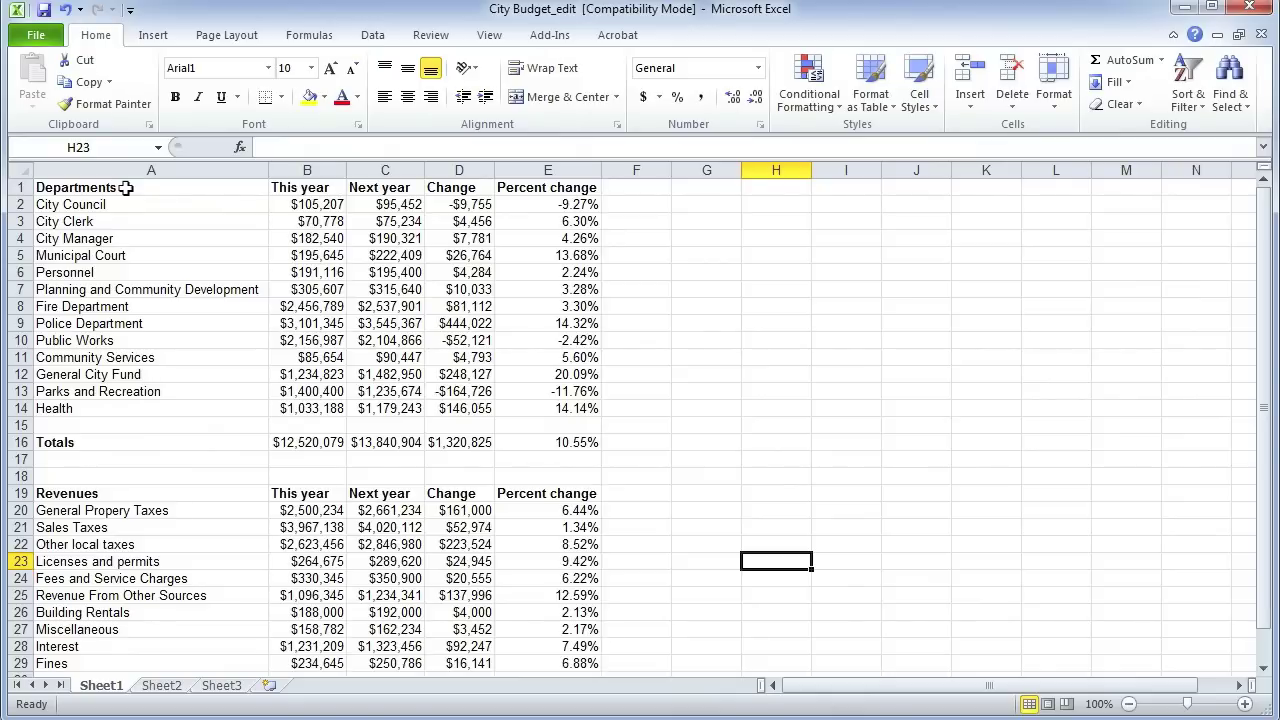
# Sort the Departments table A1:E14, excluding its Totals row, by Percent change values from largest to smallest, treating the first row as headers.
pyautogui.click(125, 187)
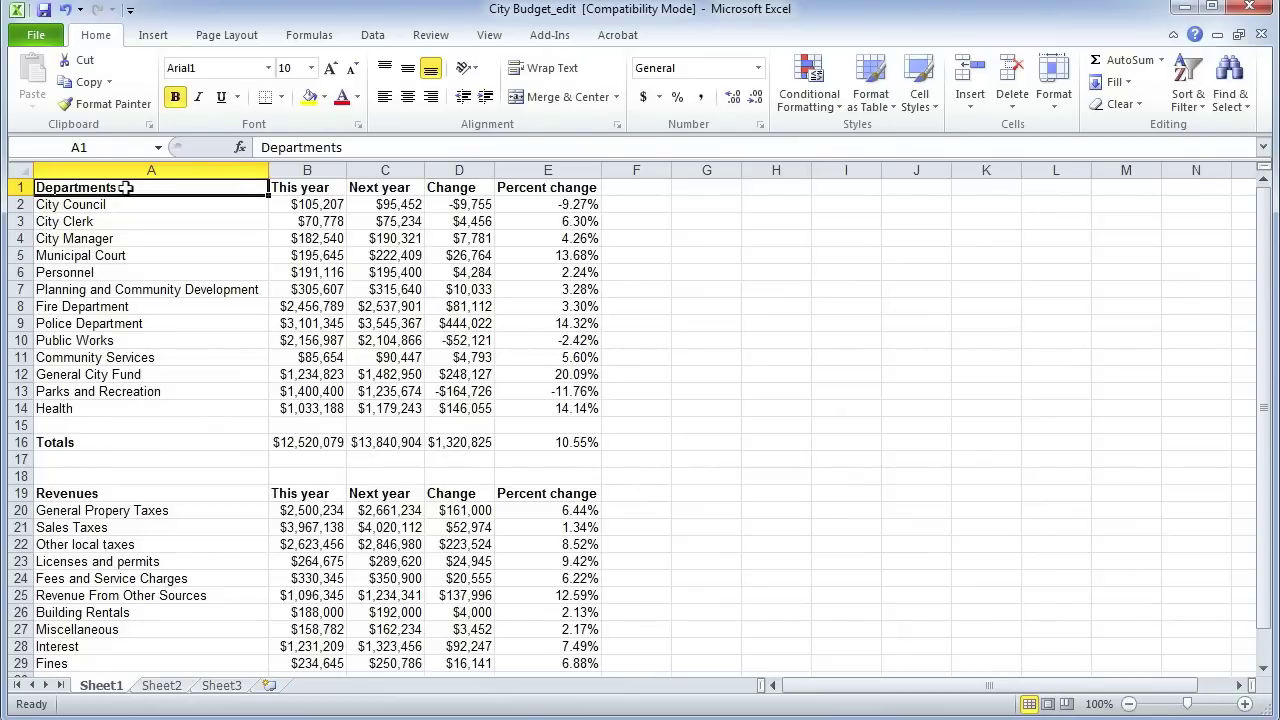
pyautogui.hotkey('shift', 'Right')
pyautogui.hotkey('shift', 'Right')
pyautogui.hotkey('shift', 'Right')
pyautogui.hotkey('shift', 'Right')
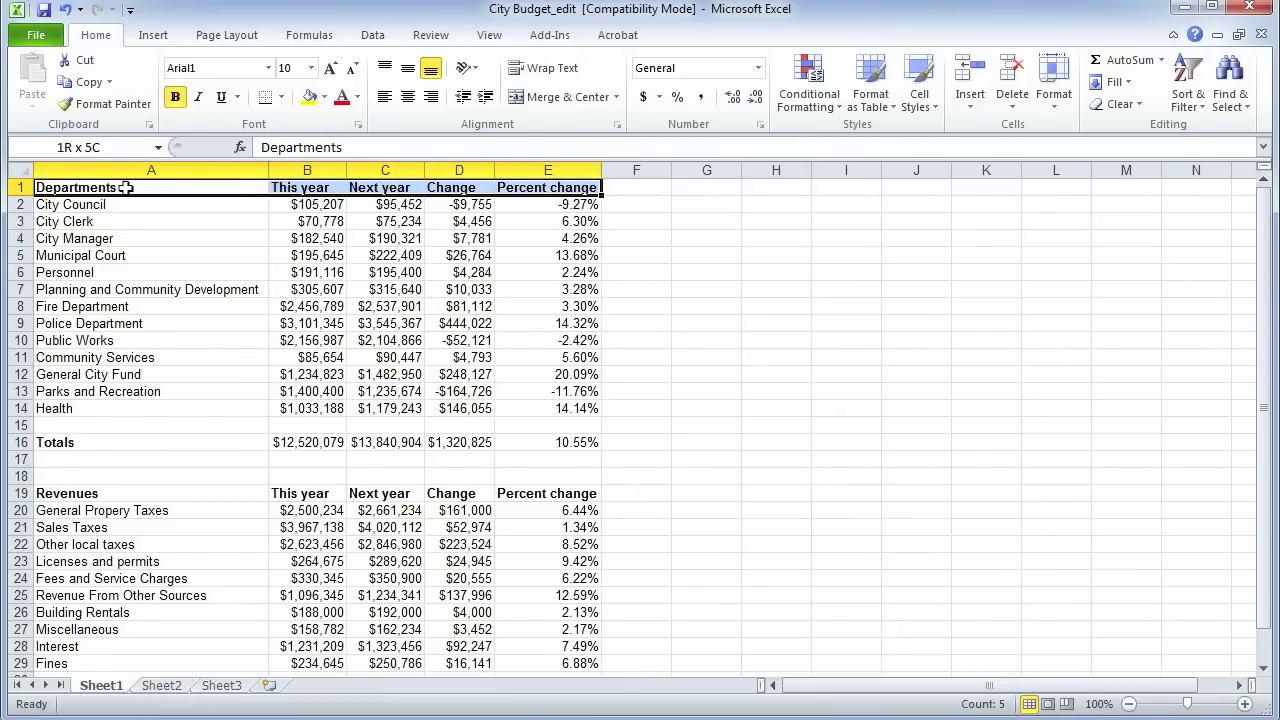
pyautogui.hotkey('shift', 'Down')
pyautogui.hotkey('shift', 'Down')
pyautogui.hotkey('shift', 'Down')
pyautogui.hotkey('shift', 'Down')
pyautogui.hotkey('shift', 'Down')
pyautogui.hotkey('shift', 'Down')
pyautogui.hotkey('shift', 'Down')
pyautogui.hotkey('shift', 'Down')
pyautogui.hotkey('shift', 'Down')
pyautogui.hotkey('shift', 'Down')
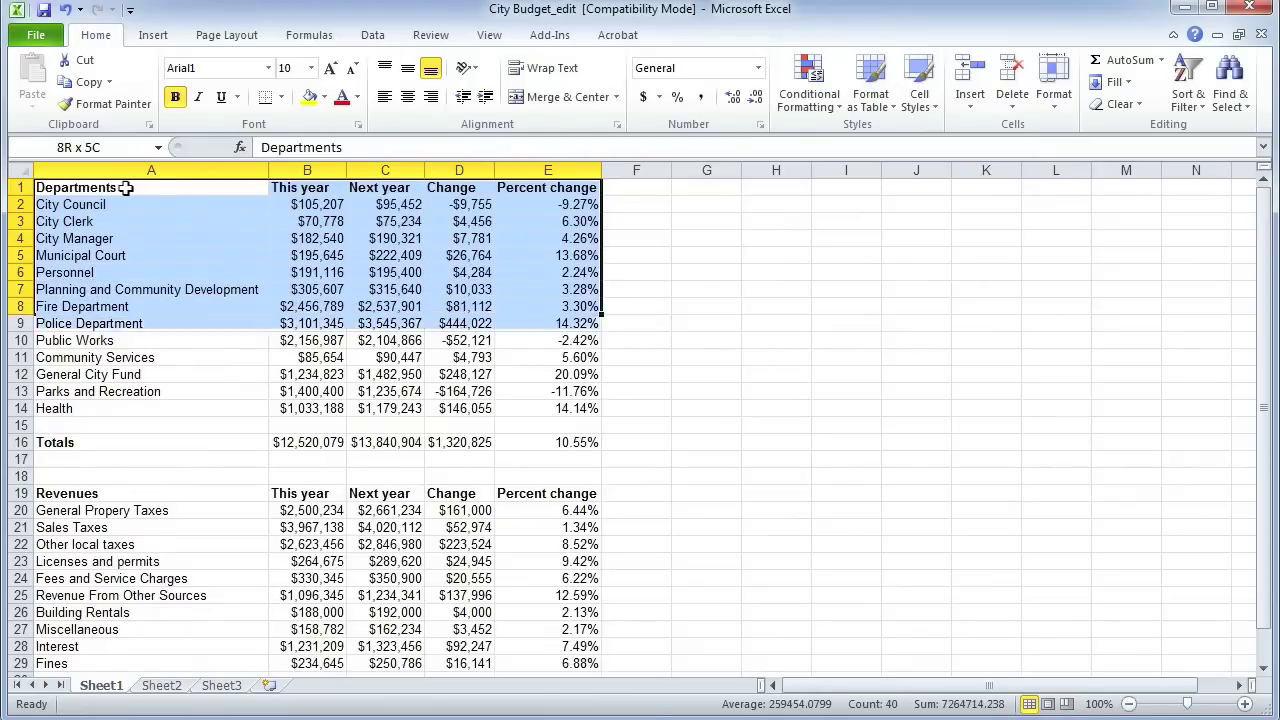
pyautogui.hotkey('shift', 'Down')
pyautogui.hotkey('shift', 'Down')
pyautogui.hotkey('shift', 'Down')
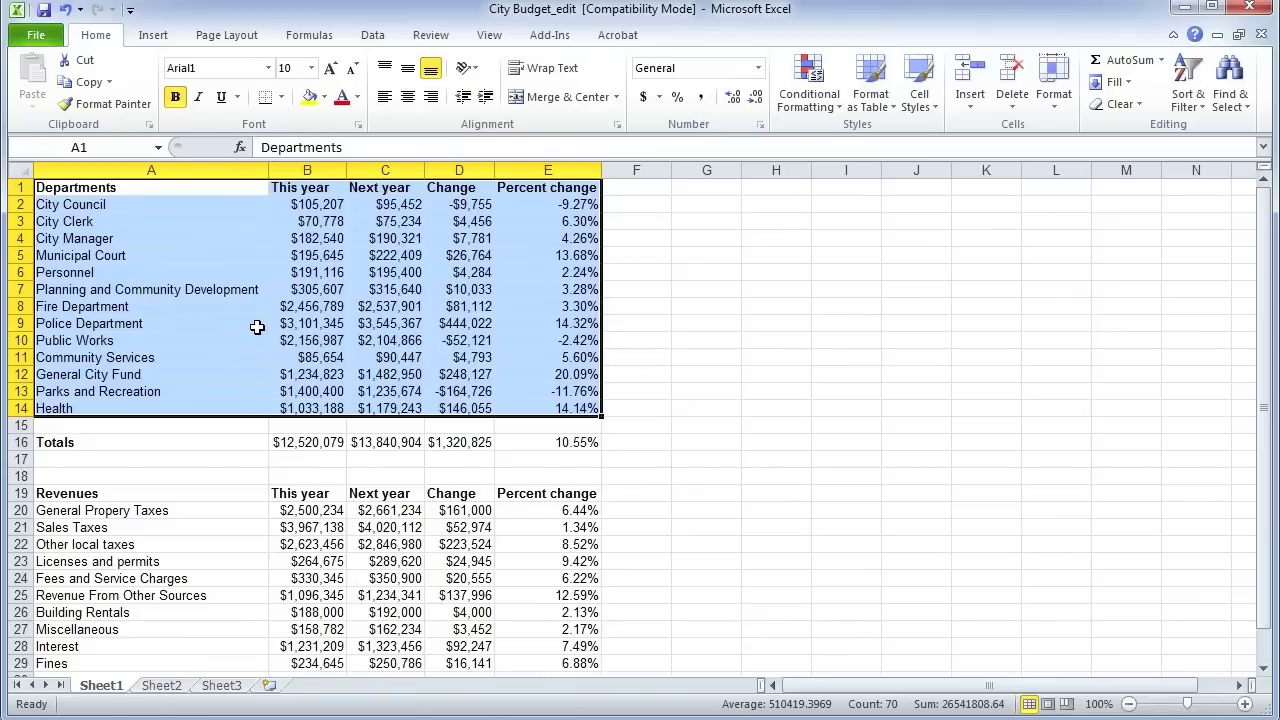
pyautogui.click(373, 35)
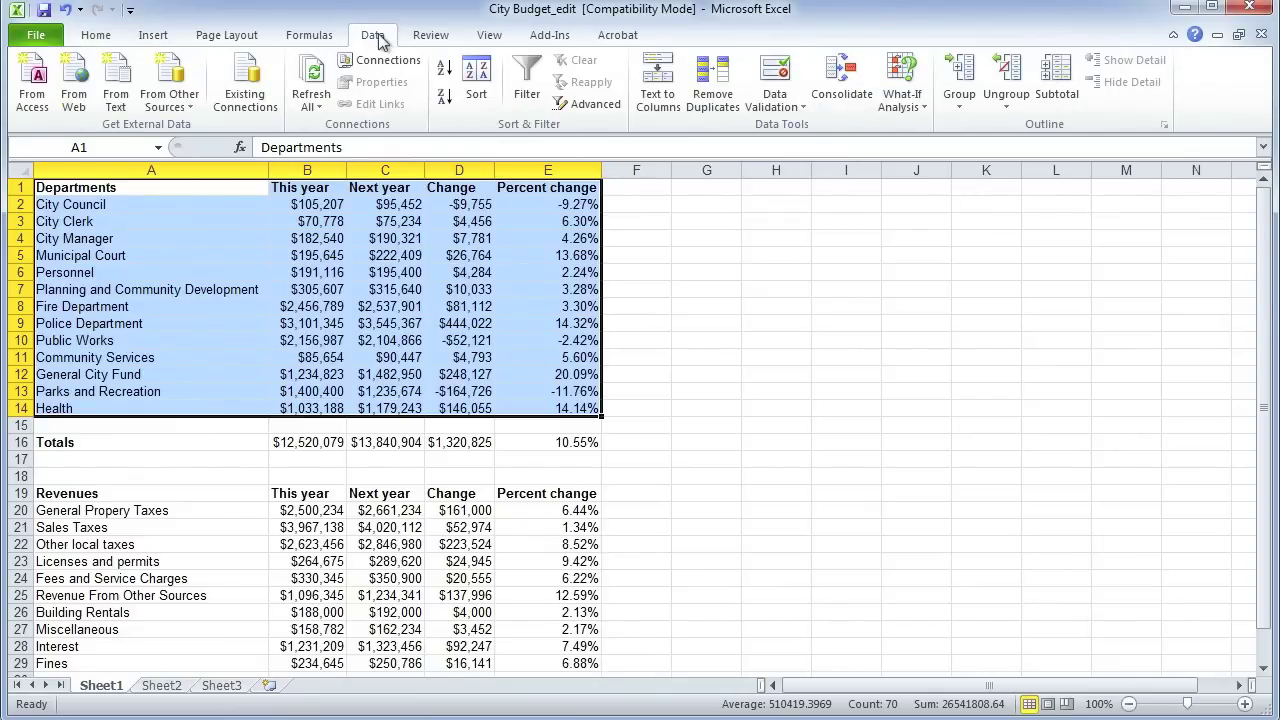
pyautogui.click(474, 86)
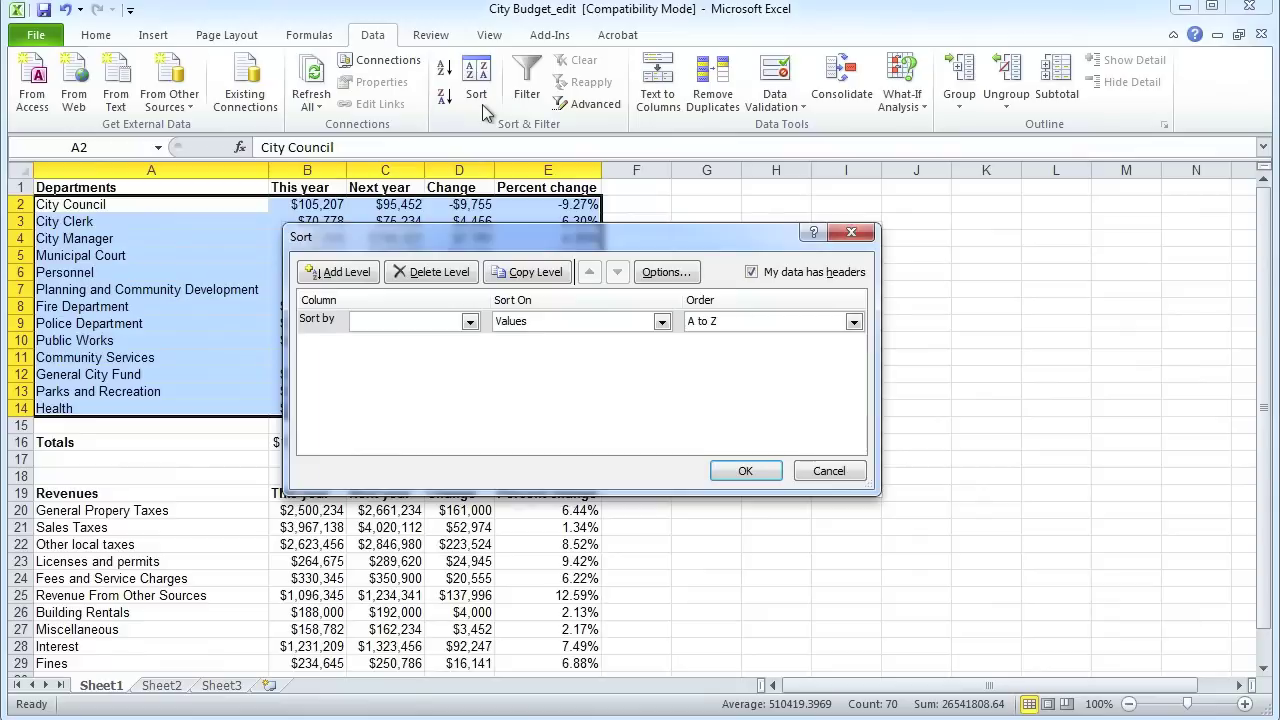
pyautogui.click(470, 321)
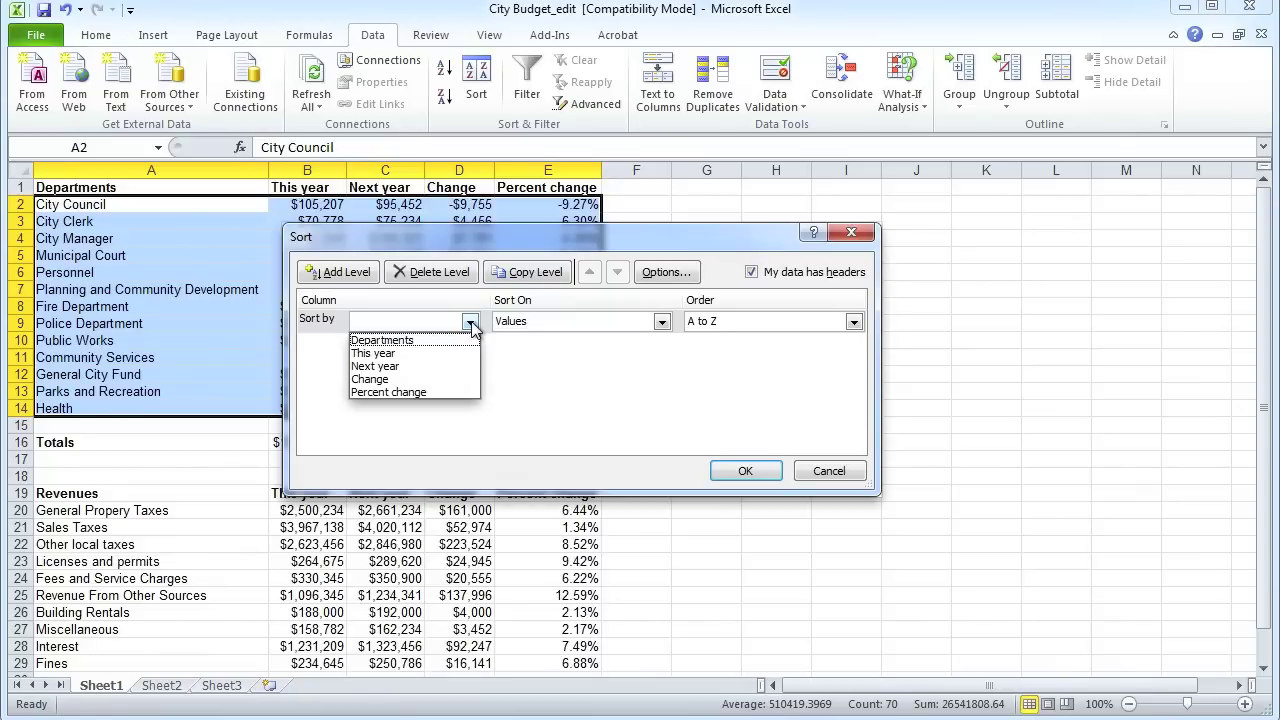
pyautogui.click(436, 397)
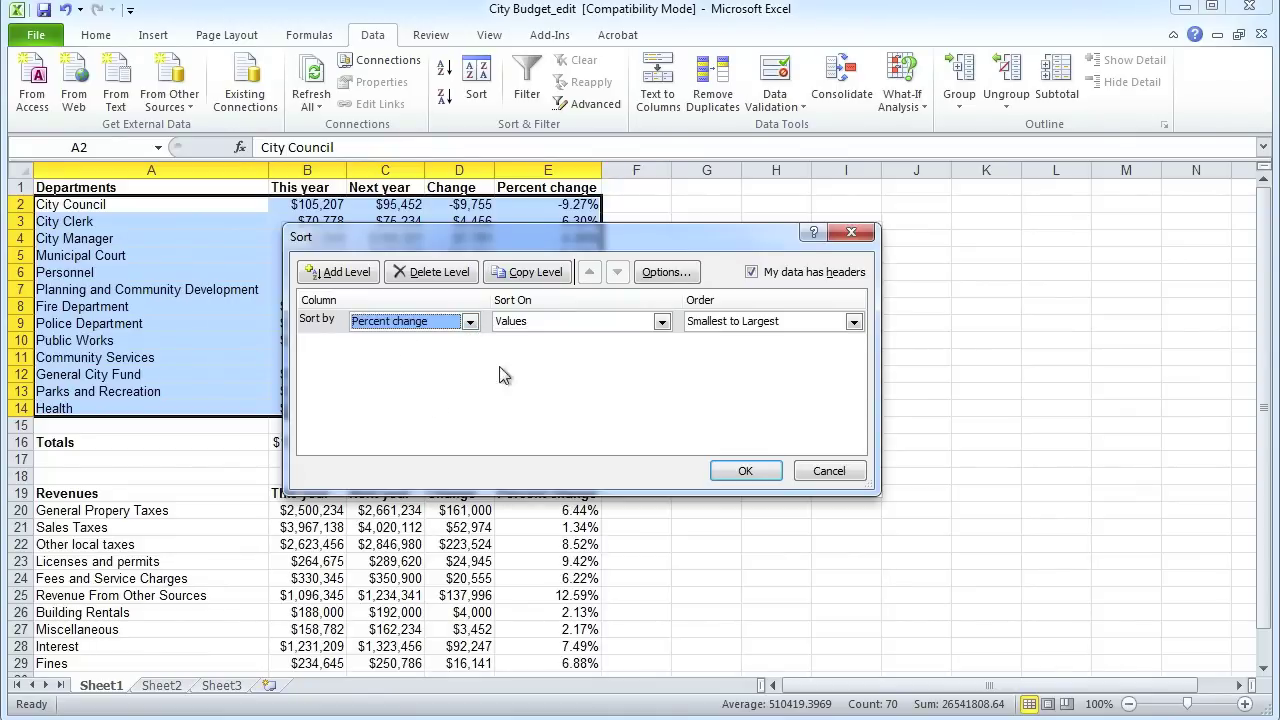
pyautogui.click(854, 330)
pyautogui.click(780, 353)
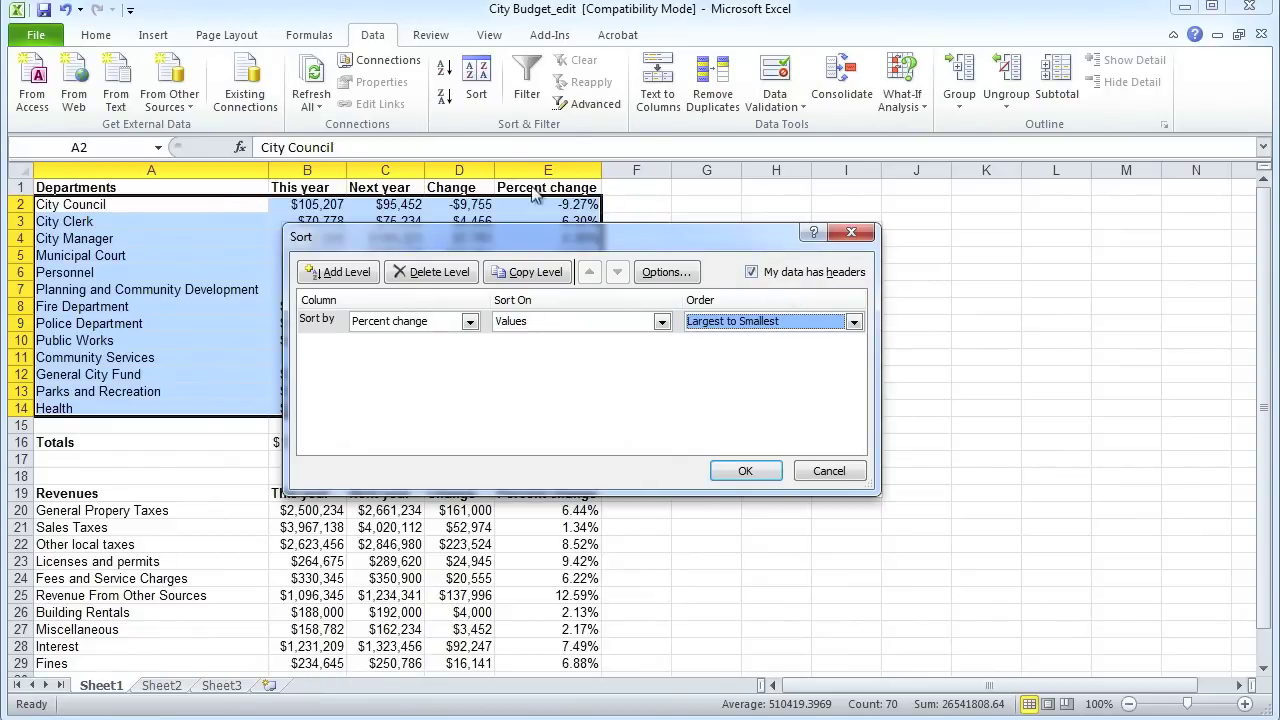
pyautogui.click(748, 472)
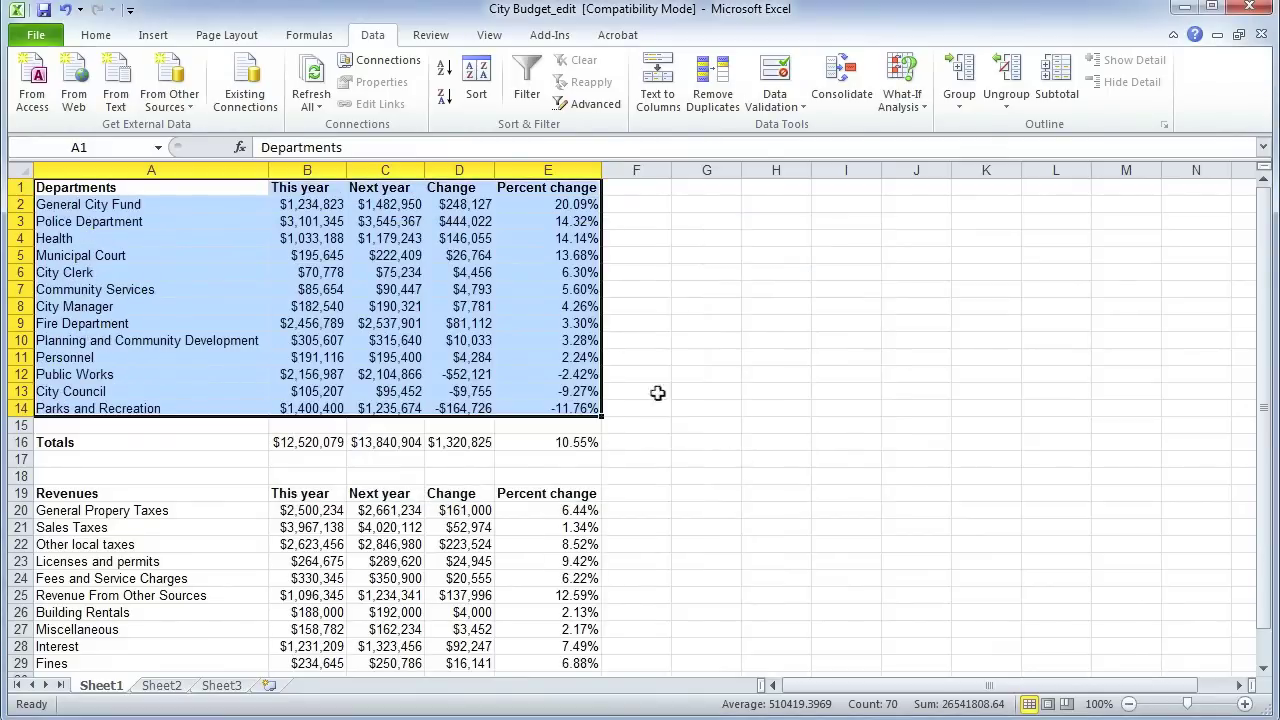
pyautogui.click(545, 306)
# Sort the Revenues table A19:E29, excluding its Totals row, by Percent change values from largest to smallest, treating row 19 as headers.
pyautogui.click(138, 510)
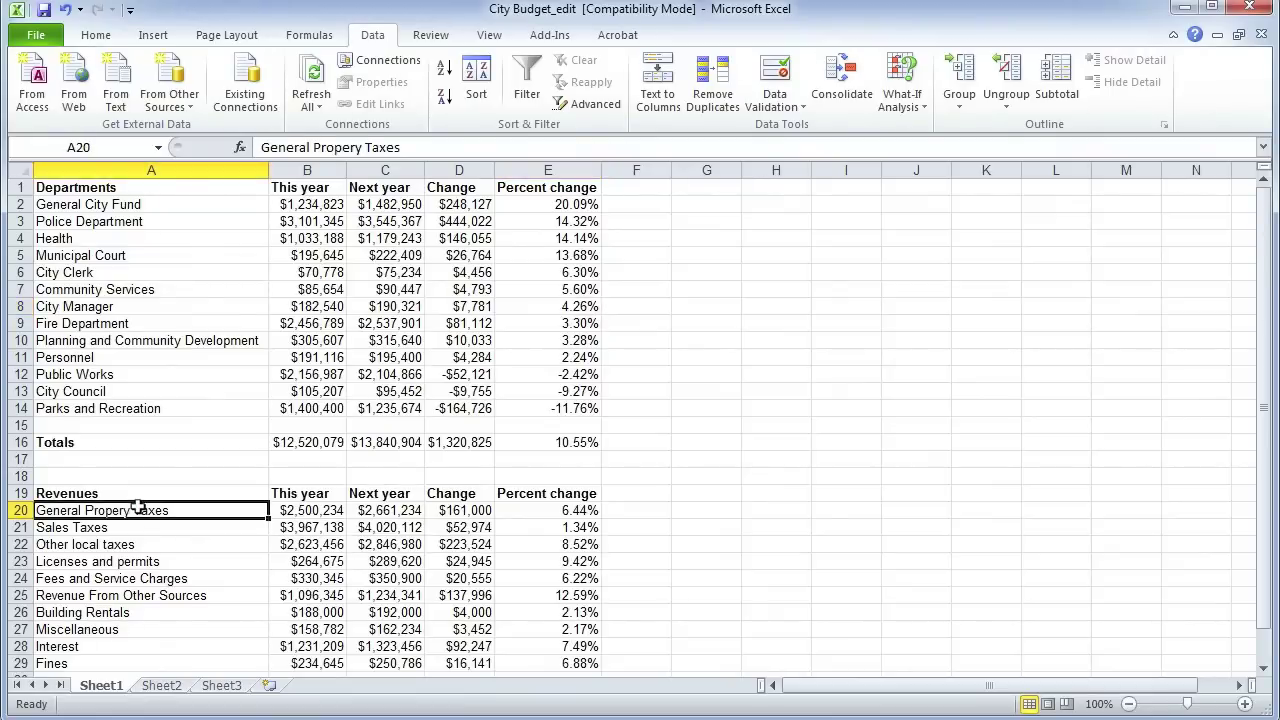
pyautogui.click(128, 495)
pyautogui.hotkey('shift', 'Right')
pyautogui.hotkey('shift', 'Right')
pyautogui.hotkey('shift', 'Right')
pyautogui.hotkey('shift', 'Right')
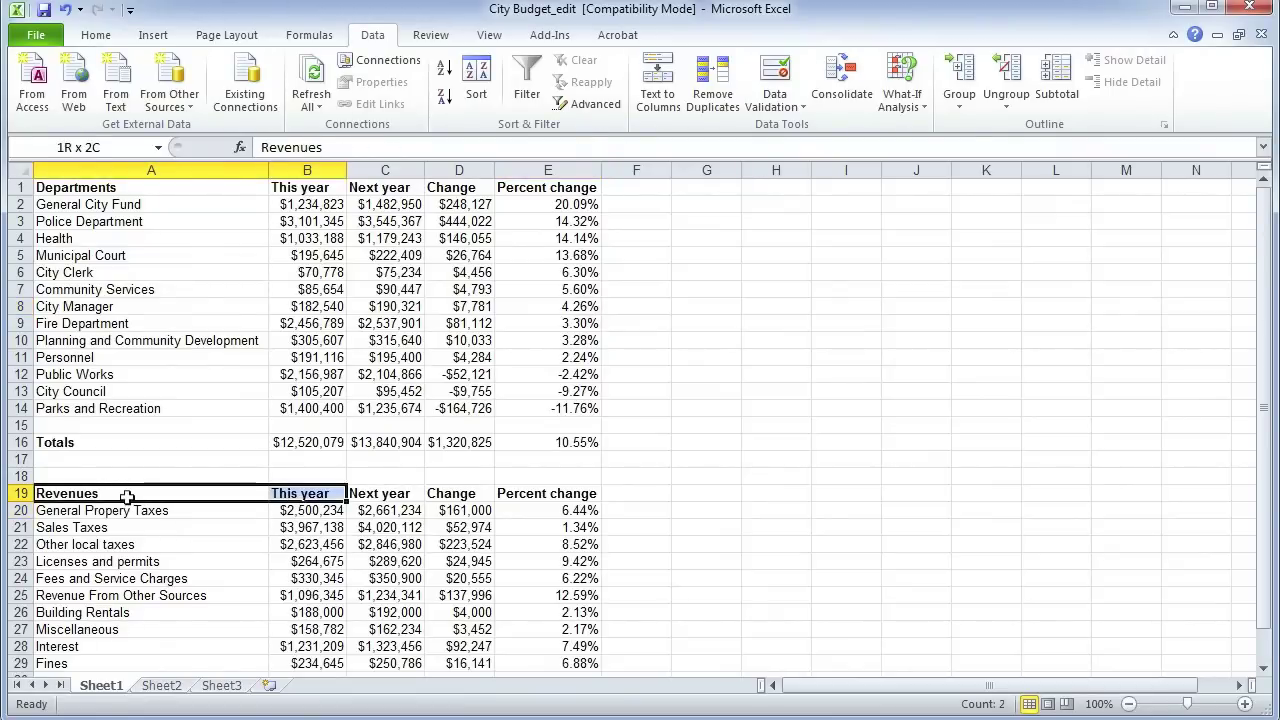
pyautogui.hotkey('shift', 'Down')
pyautogui.hotkey('shift', 'Down')
pyautogui.hotkey('shift', 'Down')
pyautogui.hotkey('shift', 'Down')
pyautogui.hotkey('shift', 'Down')
pyautogui.hotkey('shift', 'Down')
pyautogui.hotkey('shift', 'Down')
pyautogui.hotkey('shift', 'Down')
pyautogui.hotkey('shift', 'Down')
pyautogui.hotkey('shift', 'Down')
pyautogui.hotkey('shift', 'Down')
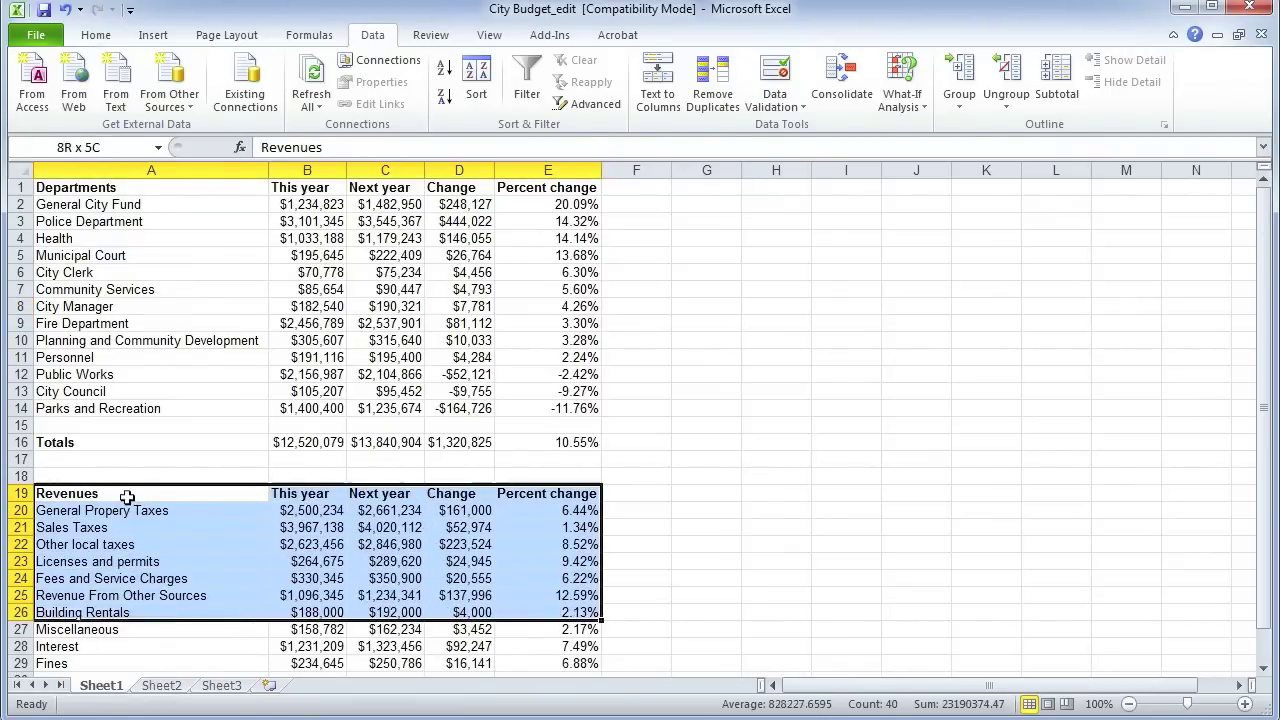
pyautogui.hotkey('shift', 'Up')
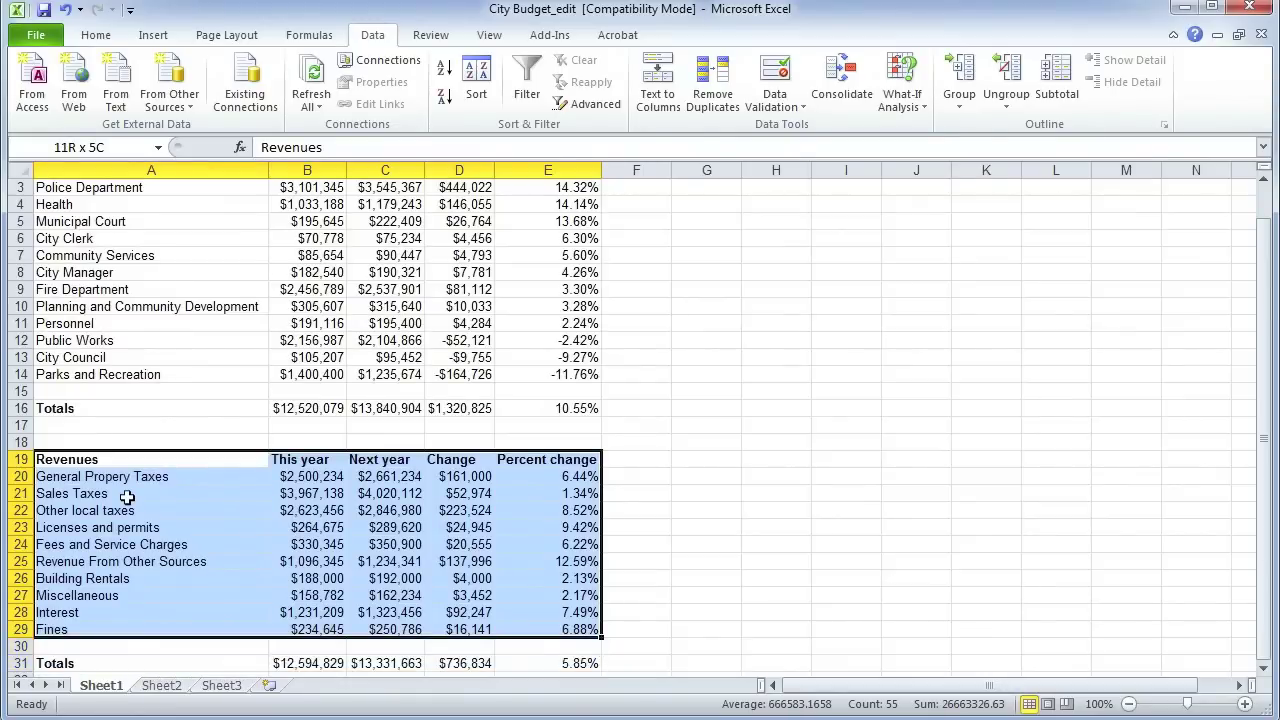
pyautogui.click(476, 88)
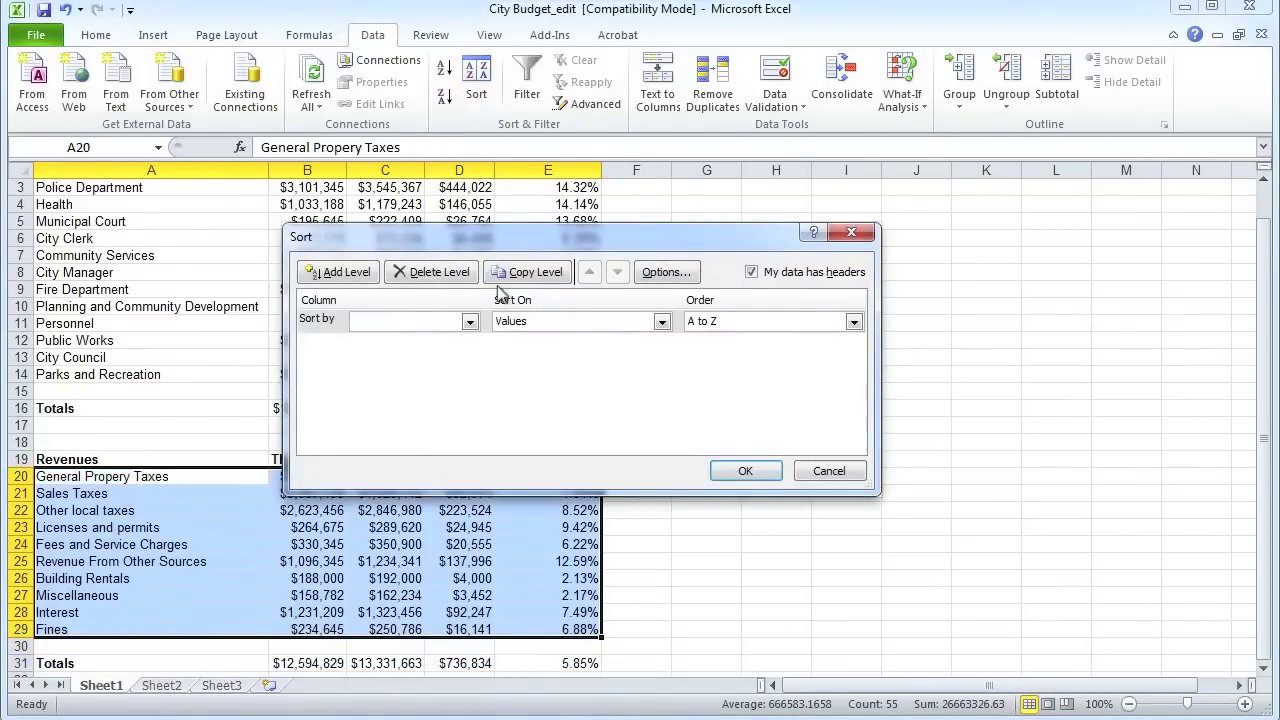
pyautogui.click(469, 321)
pyautogui.click(421, 390)
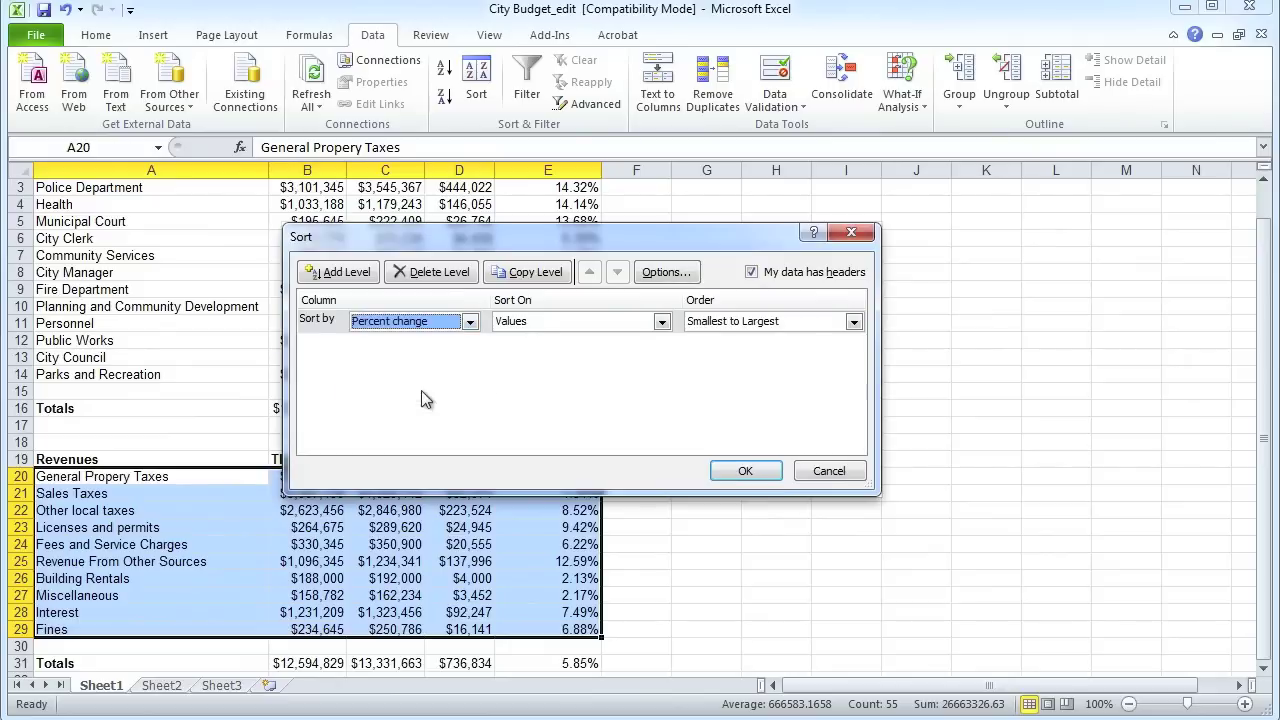
pyautogui.click(855, 321)
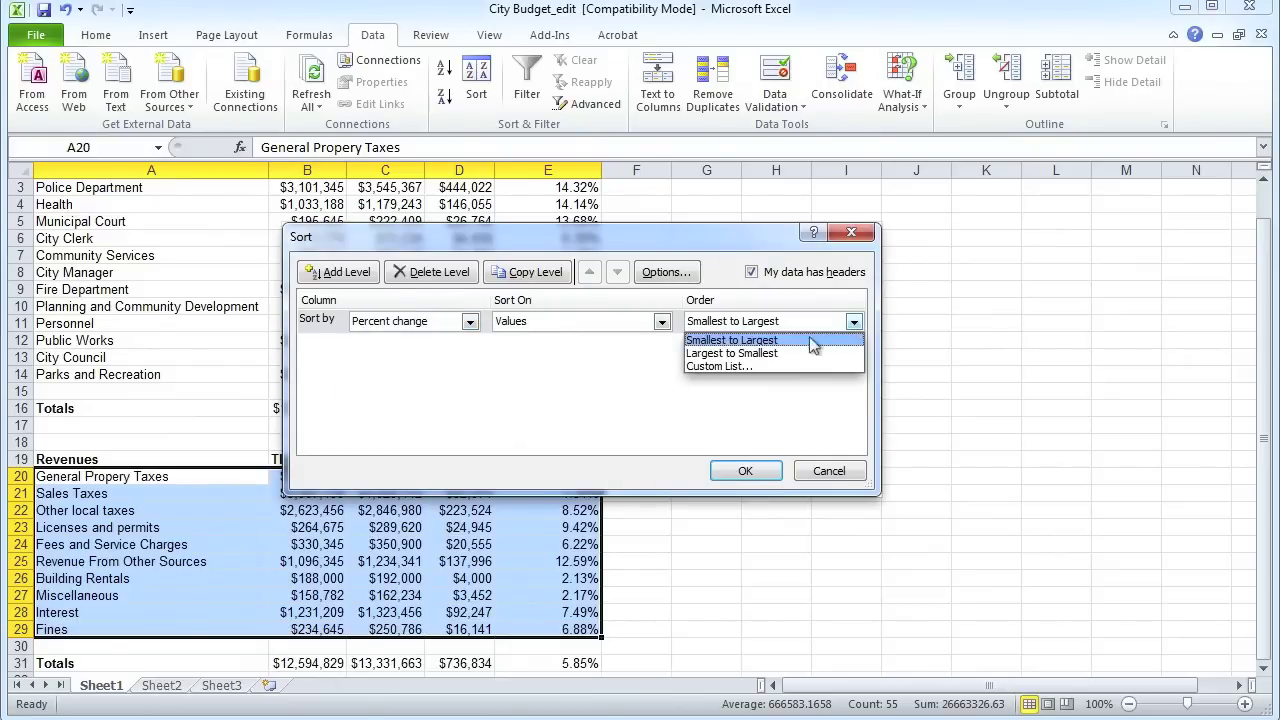
pyautogui.click(798, 350)
pyautogui.click(778, 470)
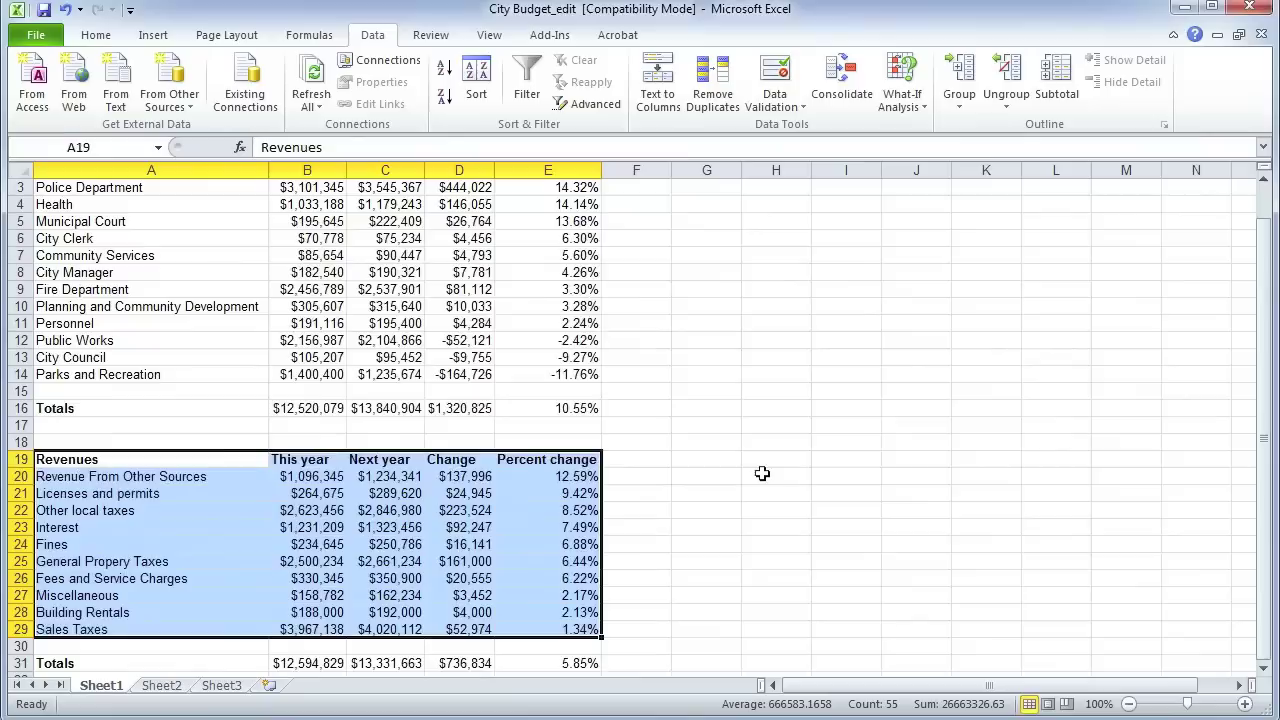
pyautogui.click(663, 477)
# Examine the Departments total percent change in E16, the top-ranked department in row 2 and the top-ranked revenue source in row 20.
pyautogui.scroll(1, 644, 402)
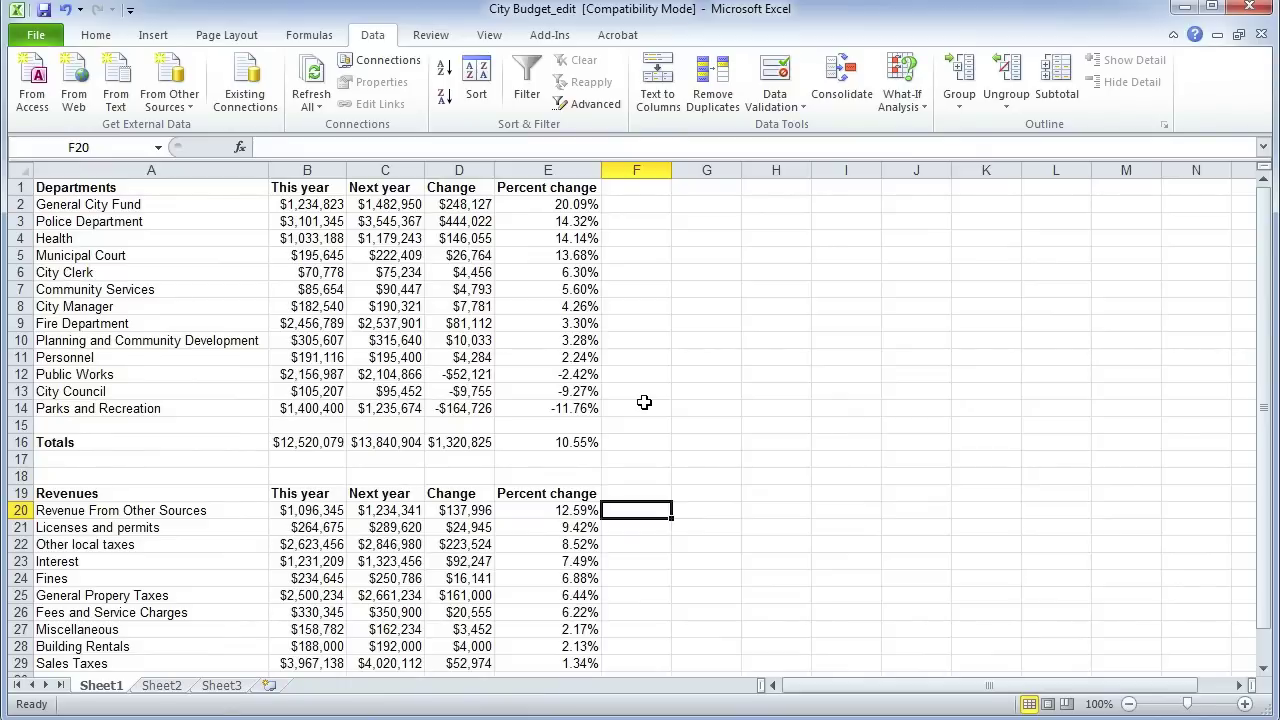
pyautogui.press('Up')
pyautogui.press('Up')
pyautogui.press('Up')
pyautogui.press('Up')
pyautogui.press('Up')
pyautogui.press('Down')
pyautogui.press('Left')
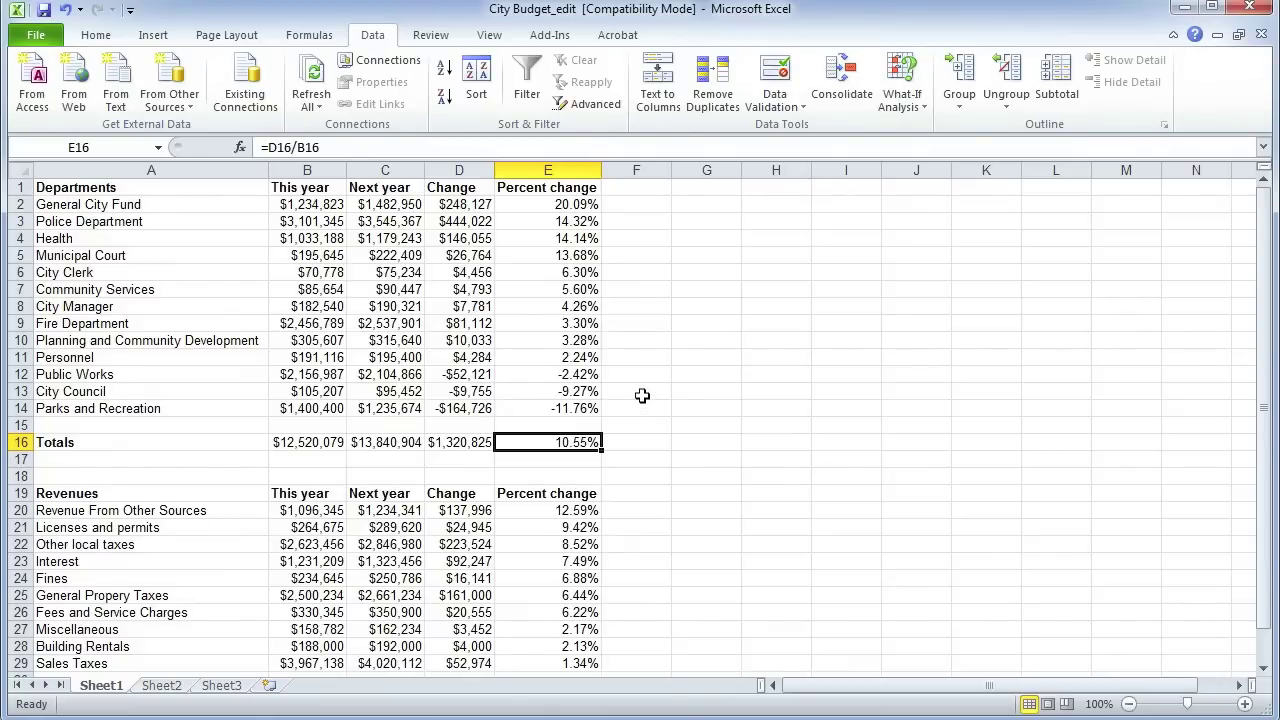
pyautogui.click(577, 214)
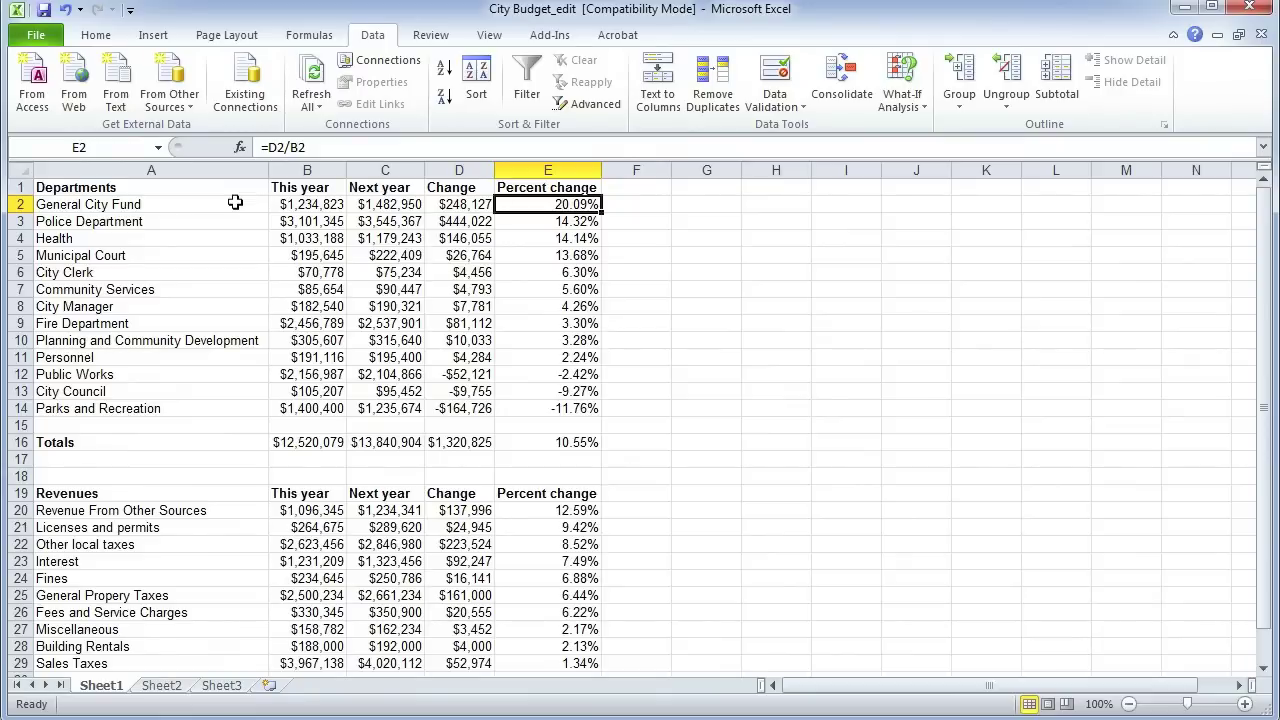
pyautogui.scroll(-1, 235, 203)
pyautogui.scroll(1, 235, 203)
pyautogui.click(543, 510)
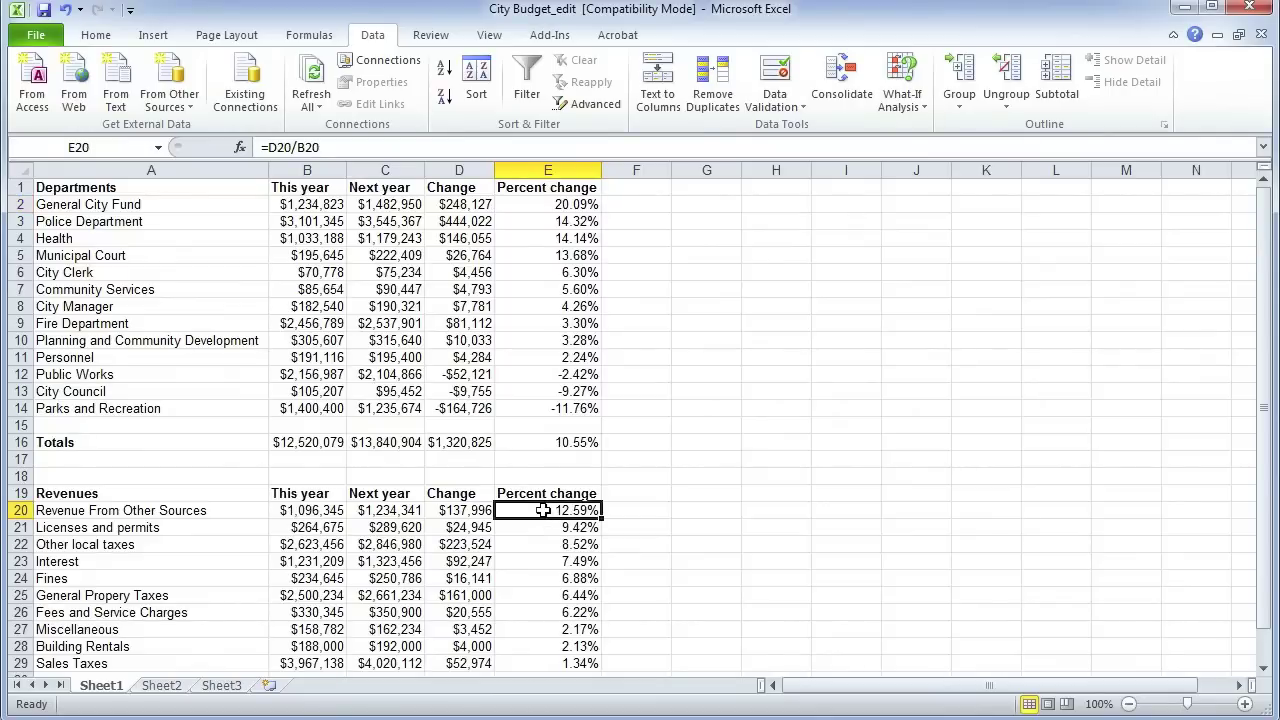
pyautogui.press('Left')
pyautogui.press('Left')
pyautogui.press('Left')
pyautogui.press('Left')
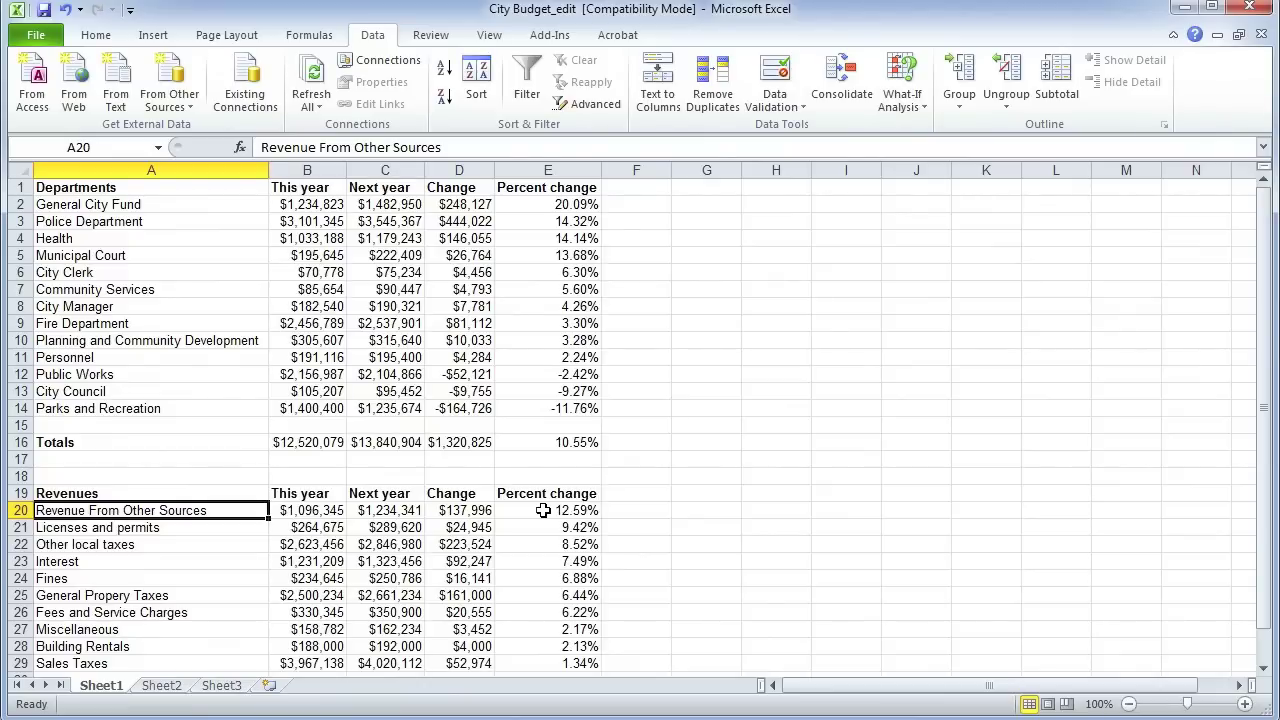
# Review the sorted Revenues and Departments tables, ending at the Departments heading in A1.
pyautogui.scroll(-3, 542, 510)
pyautogui.scroll(3, 542, 510)
pyautogui.scroll(-2, 542, 510)
pyautogui.scroll(2, 542, 510)
pyautogui.press('Up')
pyautogui.press('Up')
pyautogui.press('Up')
pyautogui.press('Up')
pyautogui.press('Up')
pyautogui.press('Up')
pyautogui.press('Up')
pyautogui.press('Up')
pyautogui.press('Up')
pyautogui.press('Up')
pyautogui.press('Up')
pyautogui.press('Up')
pyautogui.press('Up')
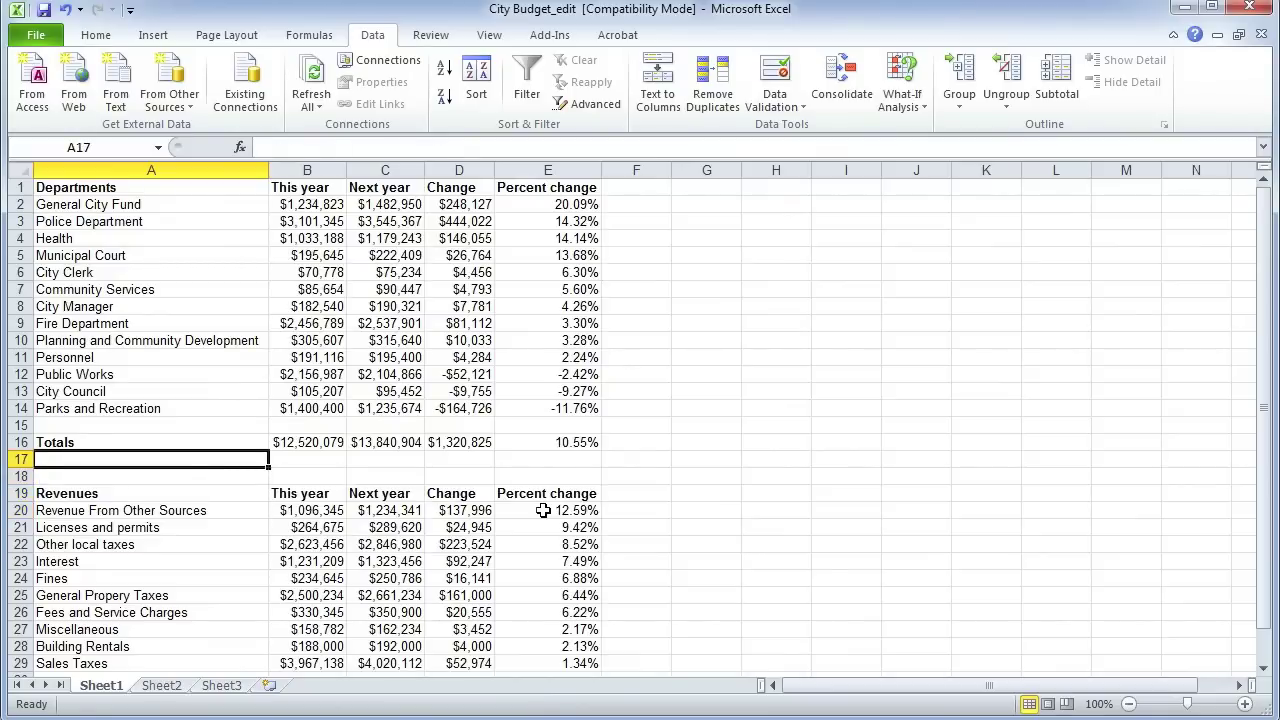
pyautogui.press('Up')
pyautogui.press('Up')
pyautogui.press('Up')
pyautogui.press('Up')
pyautogui.press('Up')
pyautogui.press('Up')
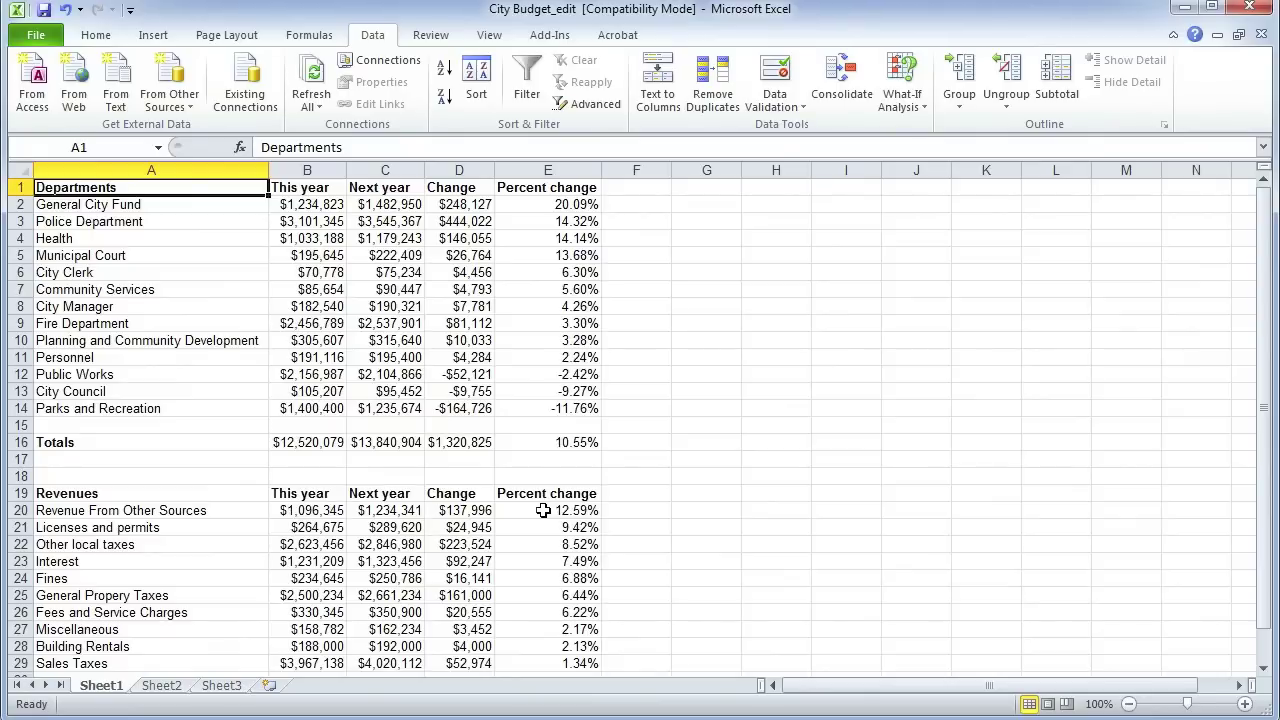
# Enter =SUM(B2:B14) in B17, beneath the Departments total for This year, to check that total.
pyautogui.click(322, 442)
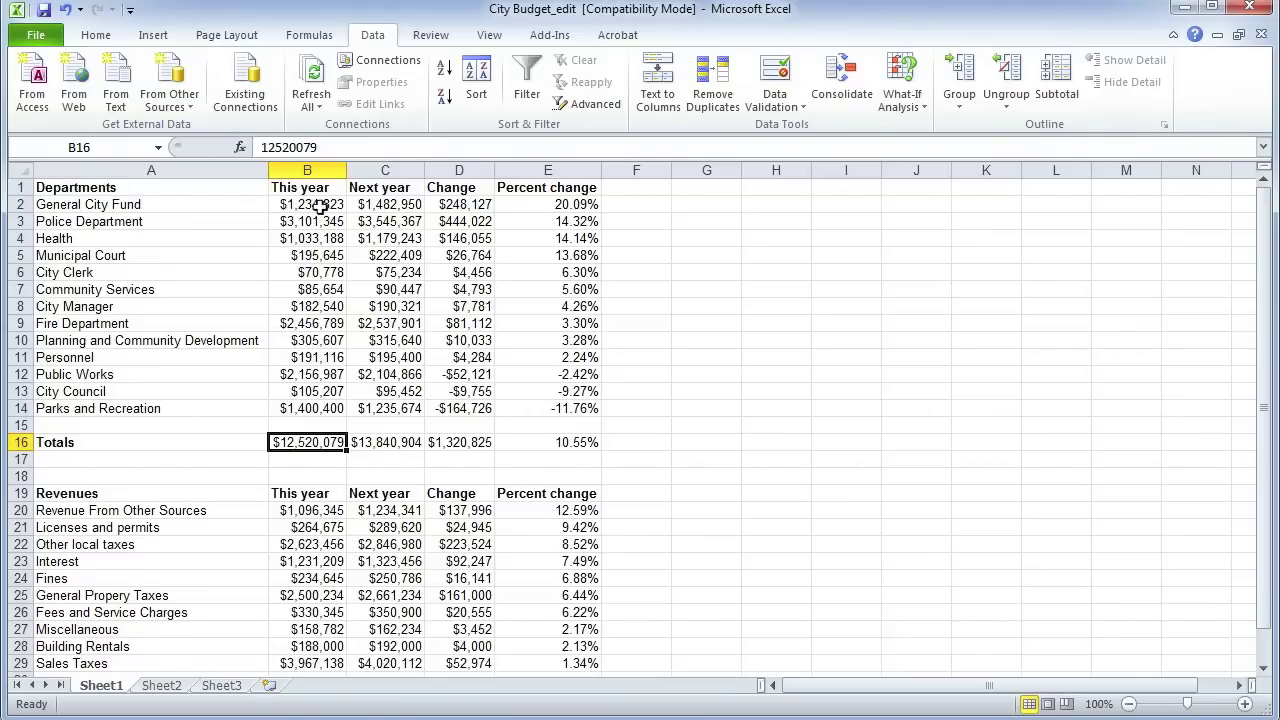
pyautogui.click(310, 459)
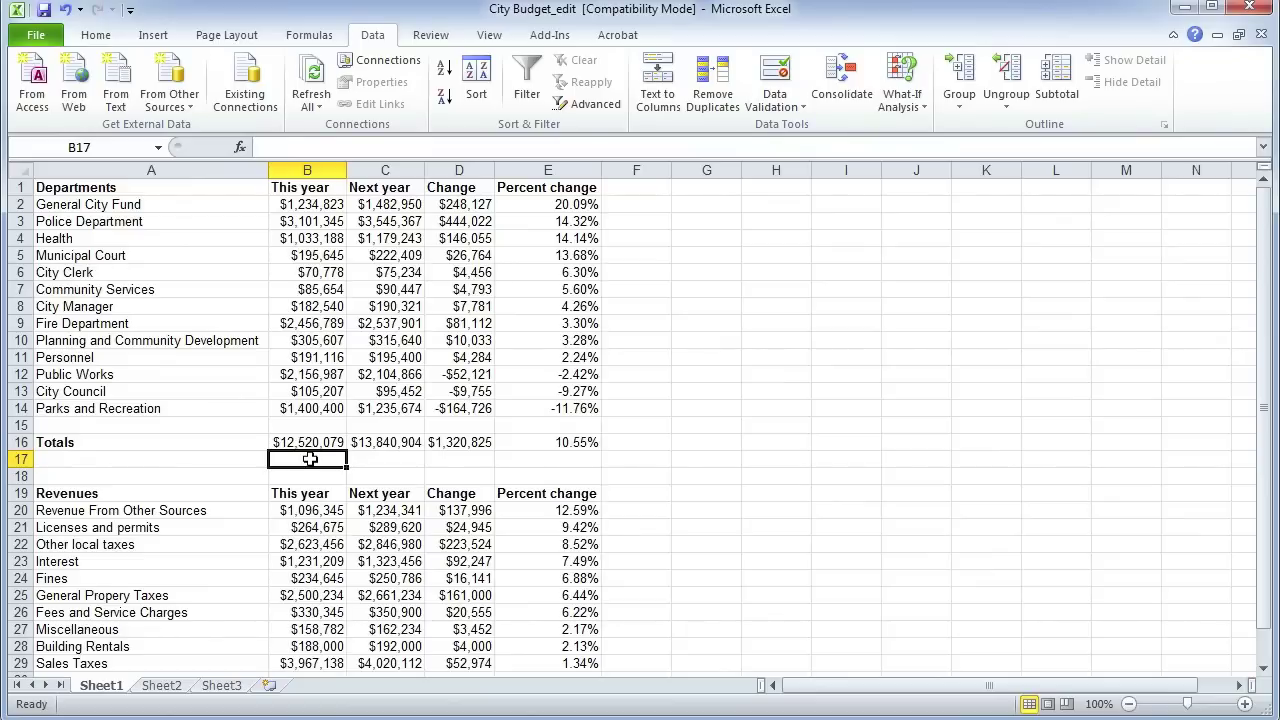
pyautogui.write('=')
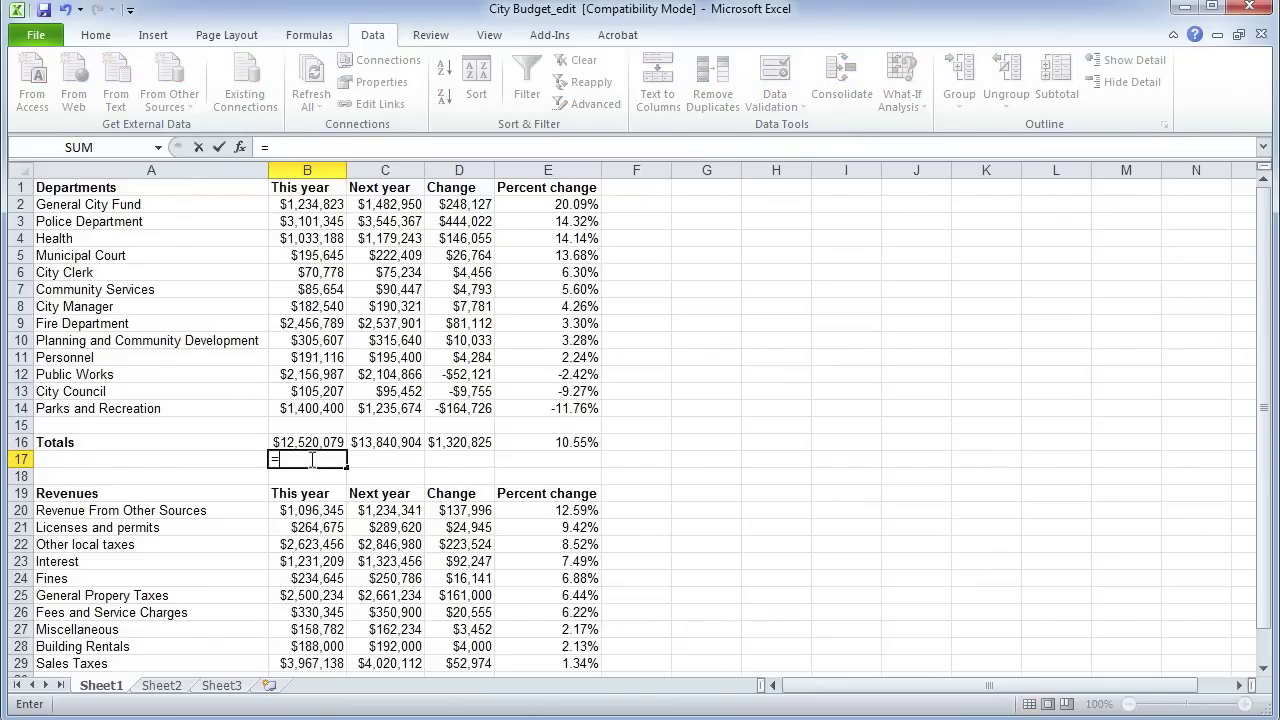
pyautogui.write('sum')
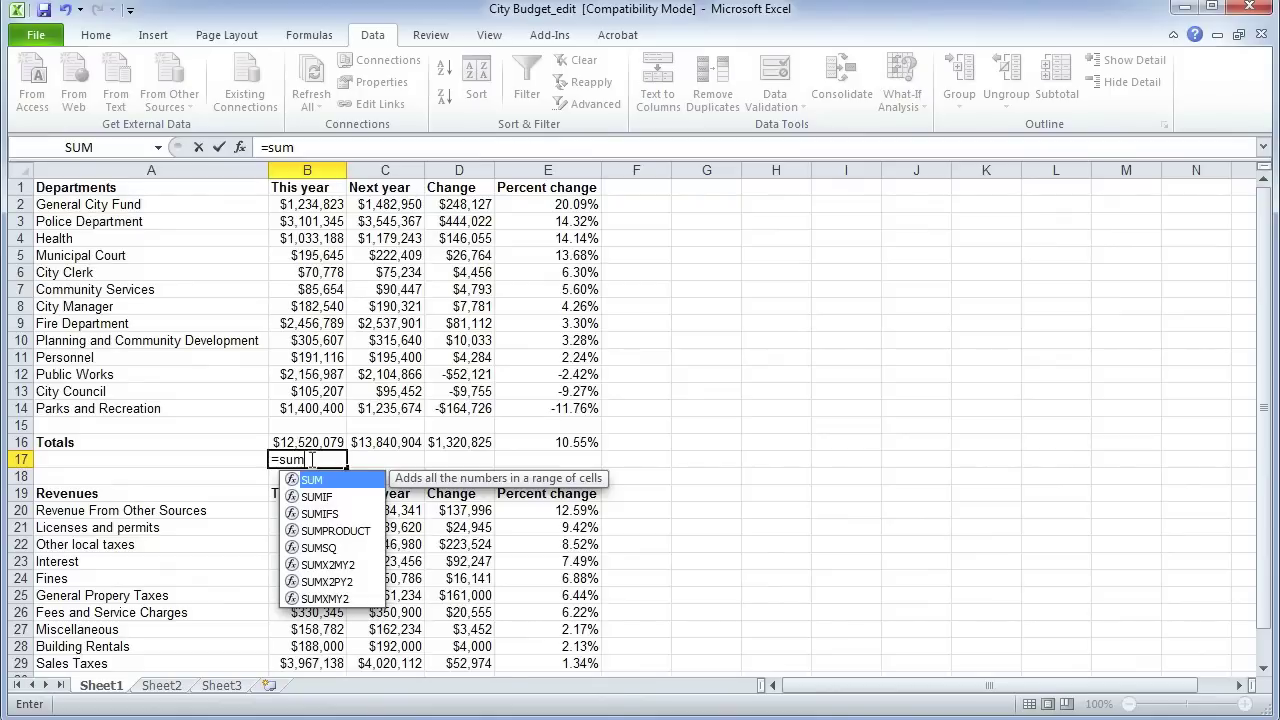
pyautogui.write('(')
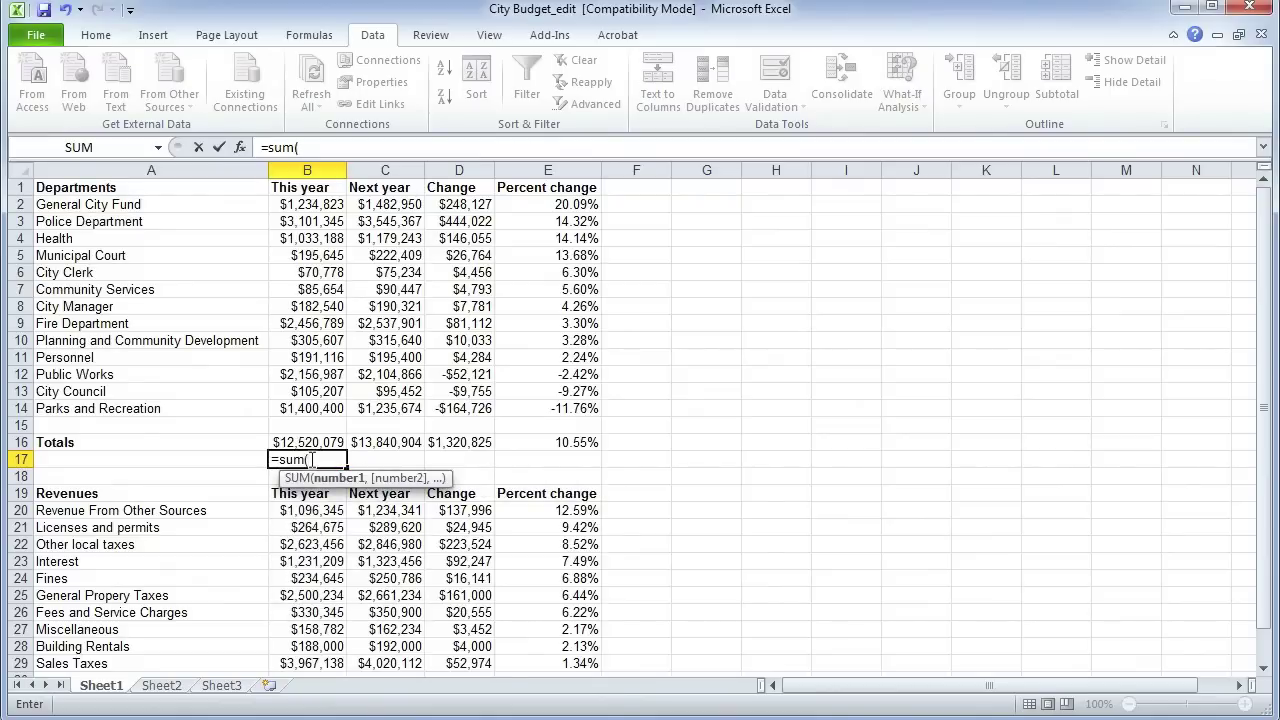
pyautogui.click(311, 408)
pyautogui.moveTo(311, 408); pyautogui.dragTo(307, 204)
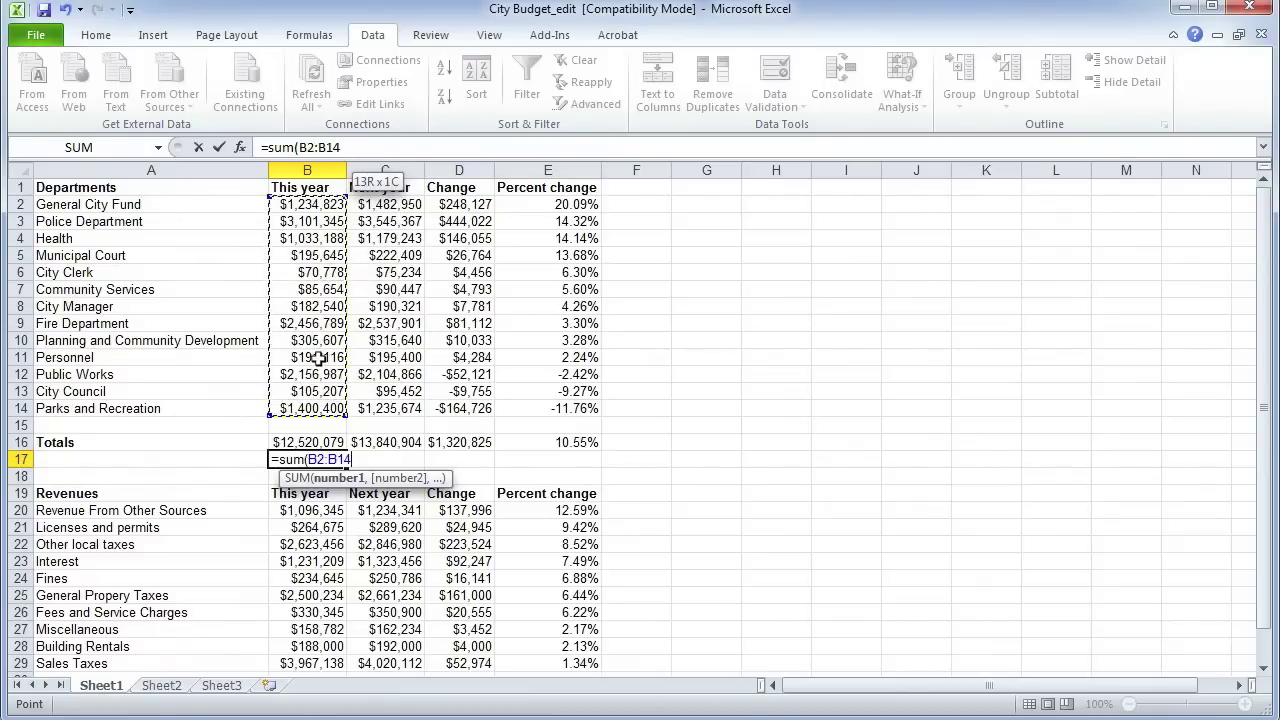
pyautogui.write(')')
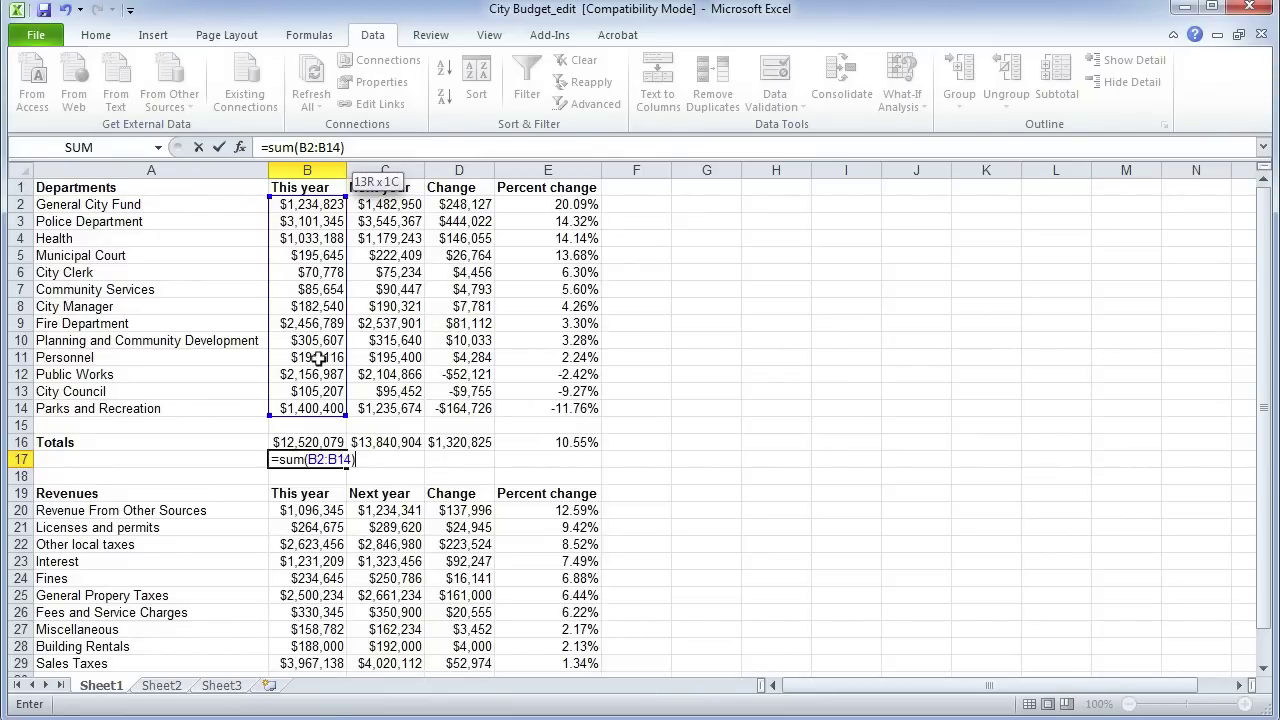
pyautogui.press('Return')
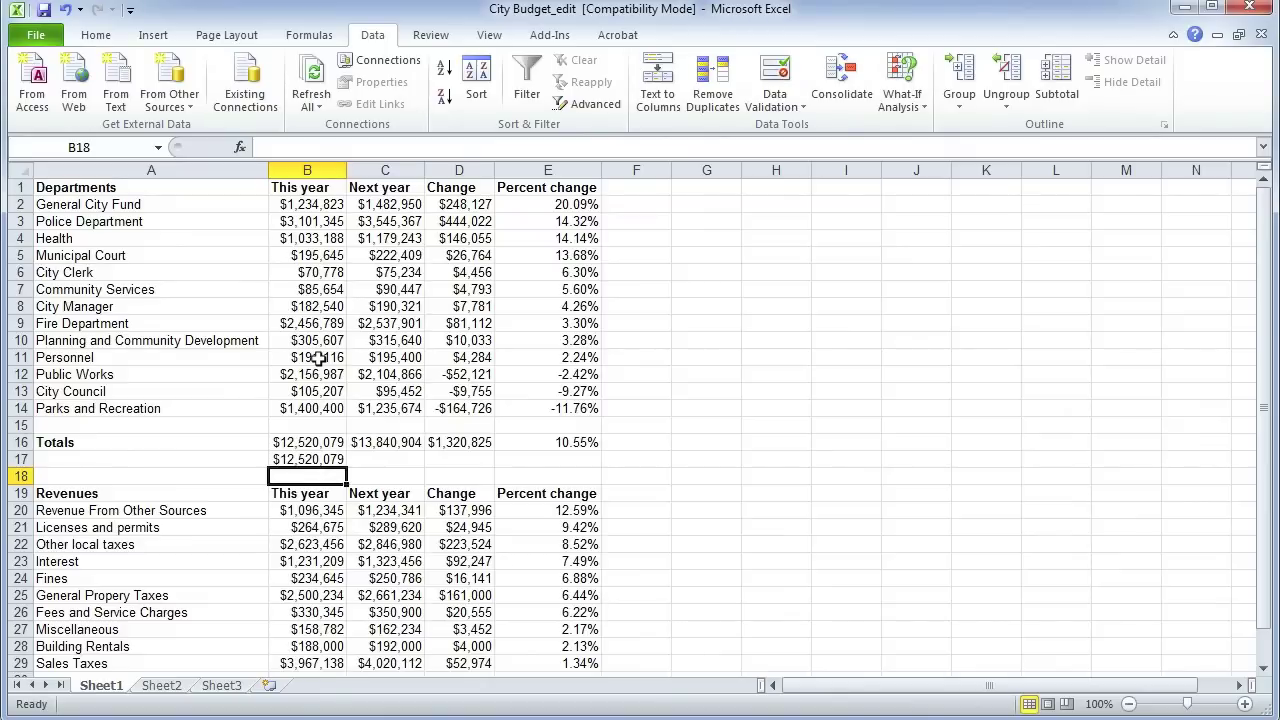
# Copy the check sum from B17 into C17 and D17 to compare with the Departments totals for Next year and Change.
pyautogui.press('Up')
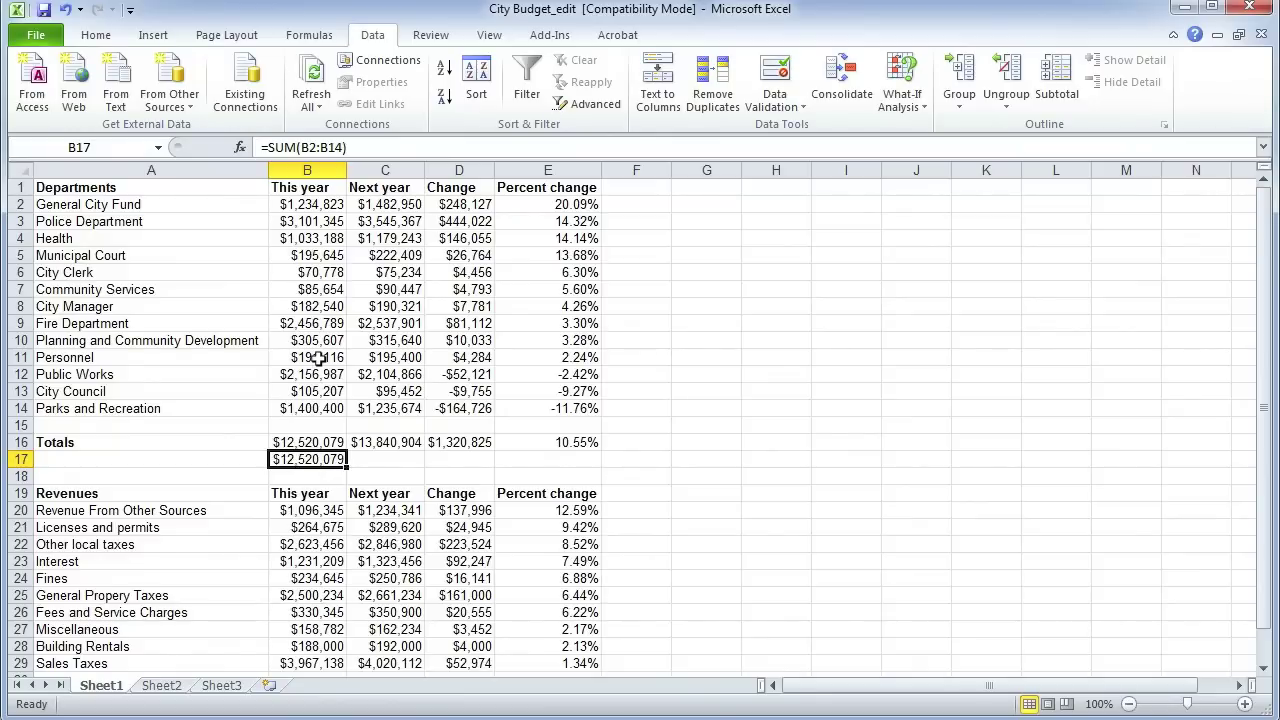
pyautogui.hotkey('ctrl', 'c')
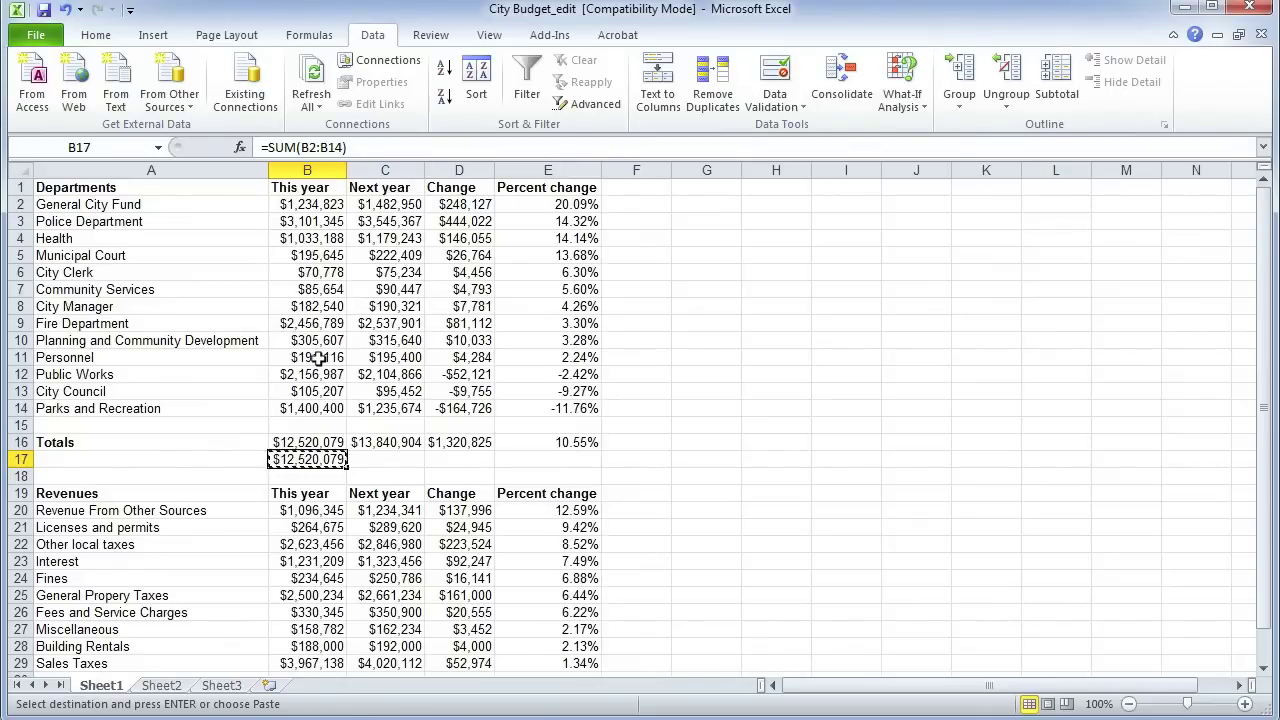
pyautogui.press('Right')
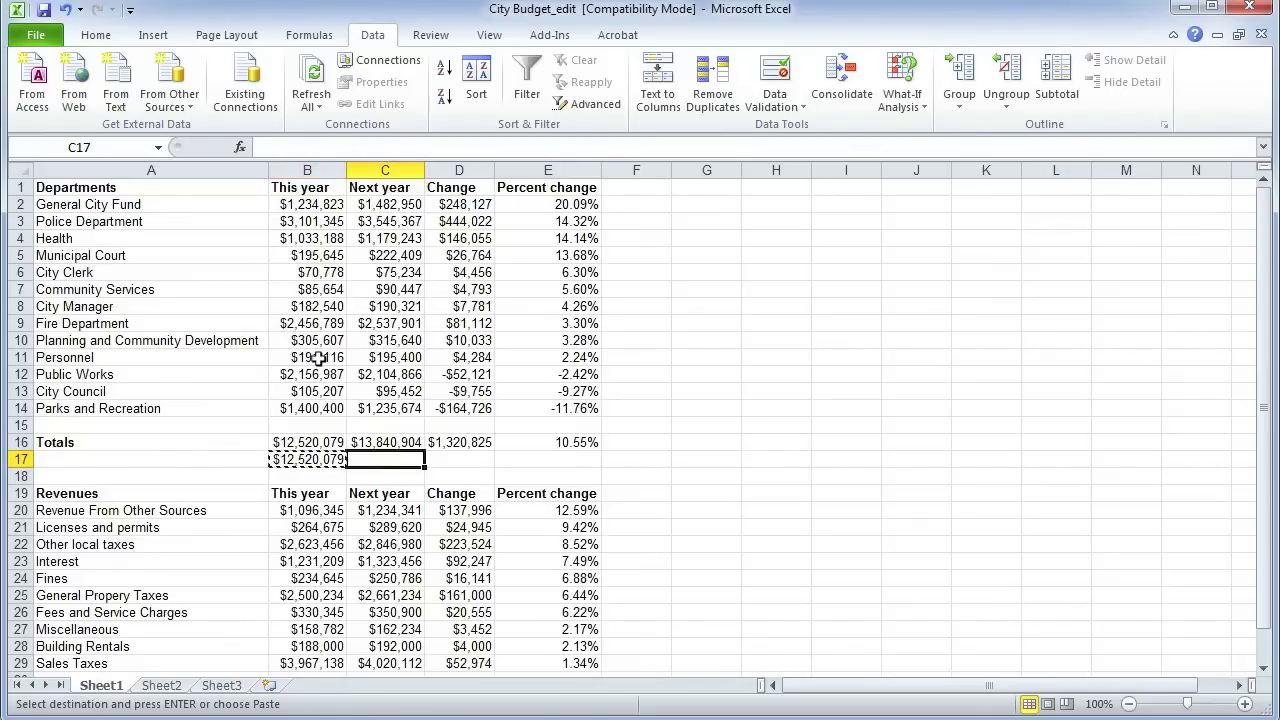
pyautogui.hotkey('ctrl', 'v')
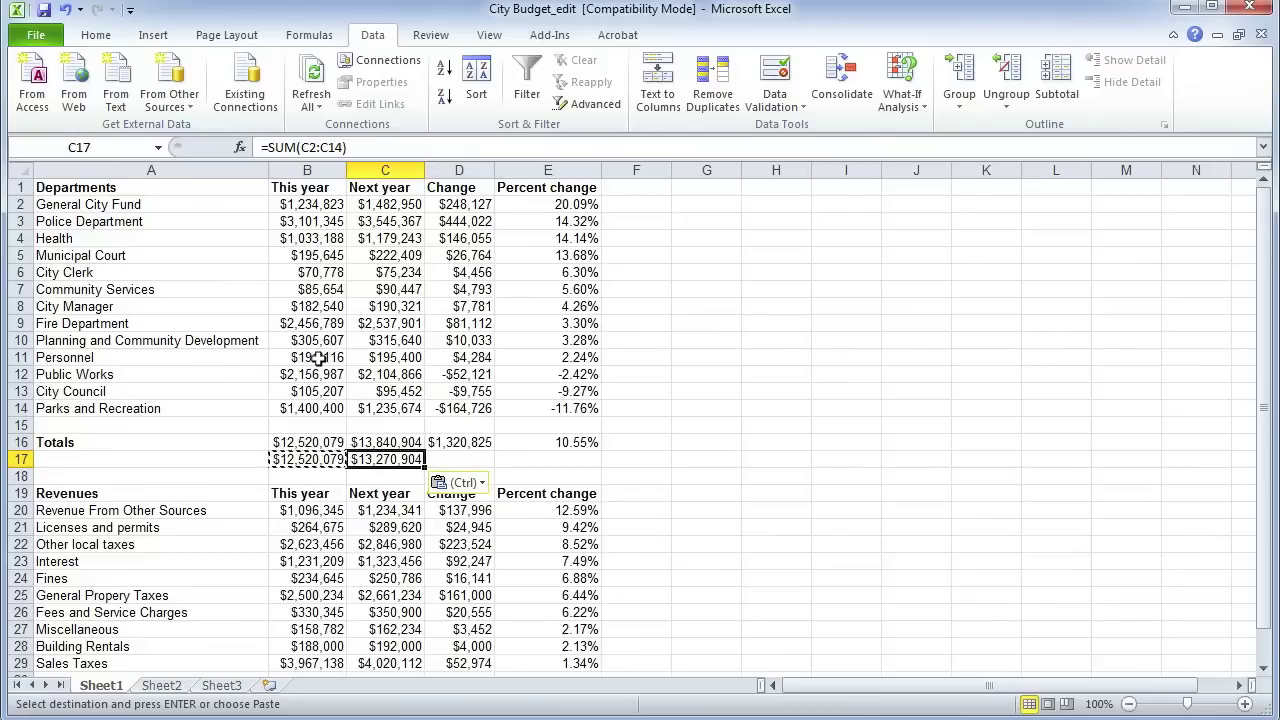
pyautogui.press('Down')
pyautogui.press('Up')
pyautogui.press('Right')
pyautogui.hotkey('ctrl', 'v')
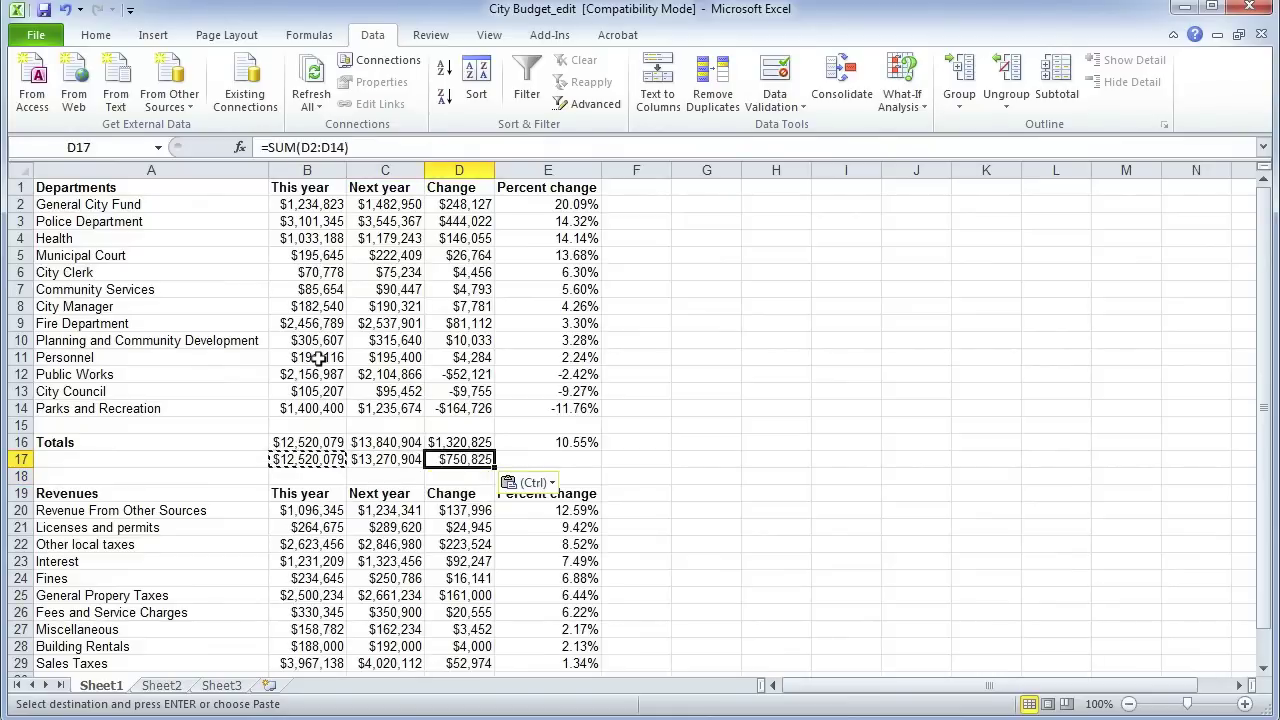
pyautogui.press('Left')
pyautogui.press('Escape')
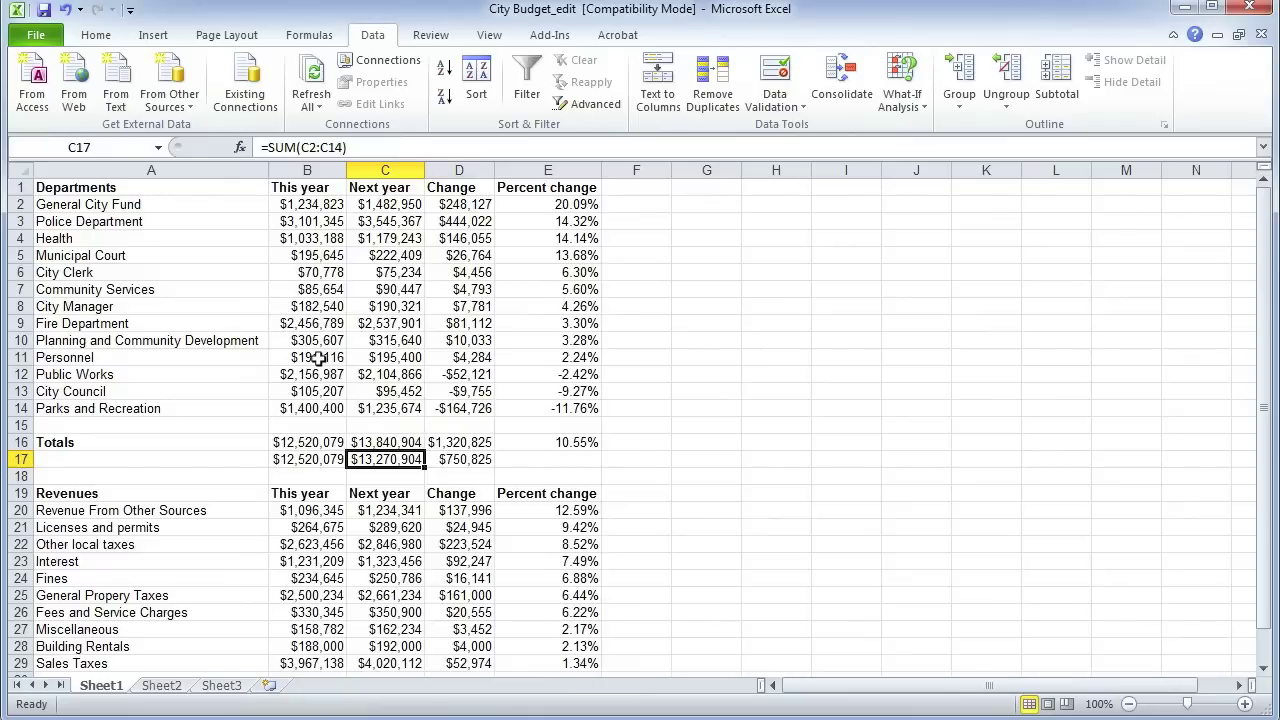
pyautogui.press('Left')
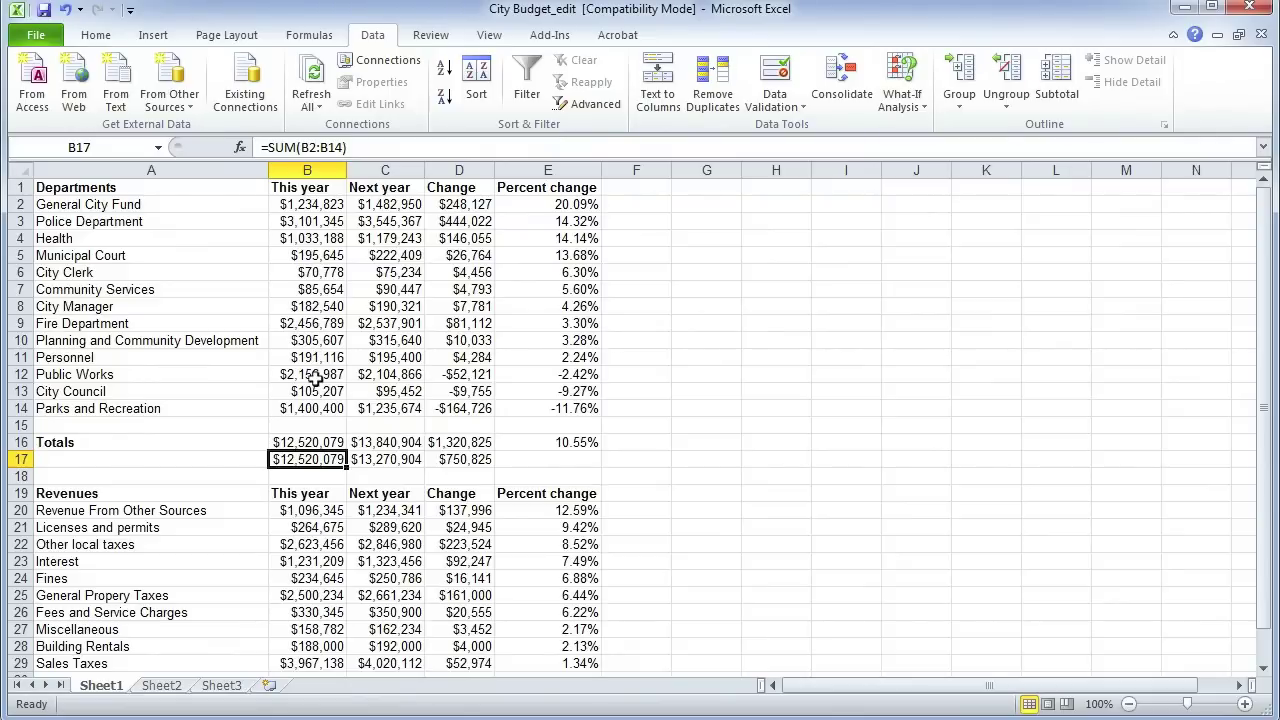
pyautogui.click(447, 460)
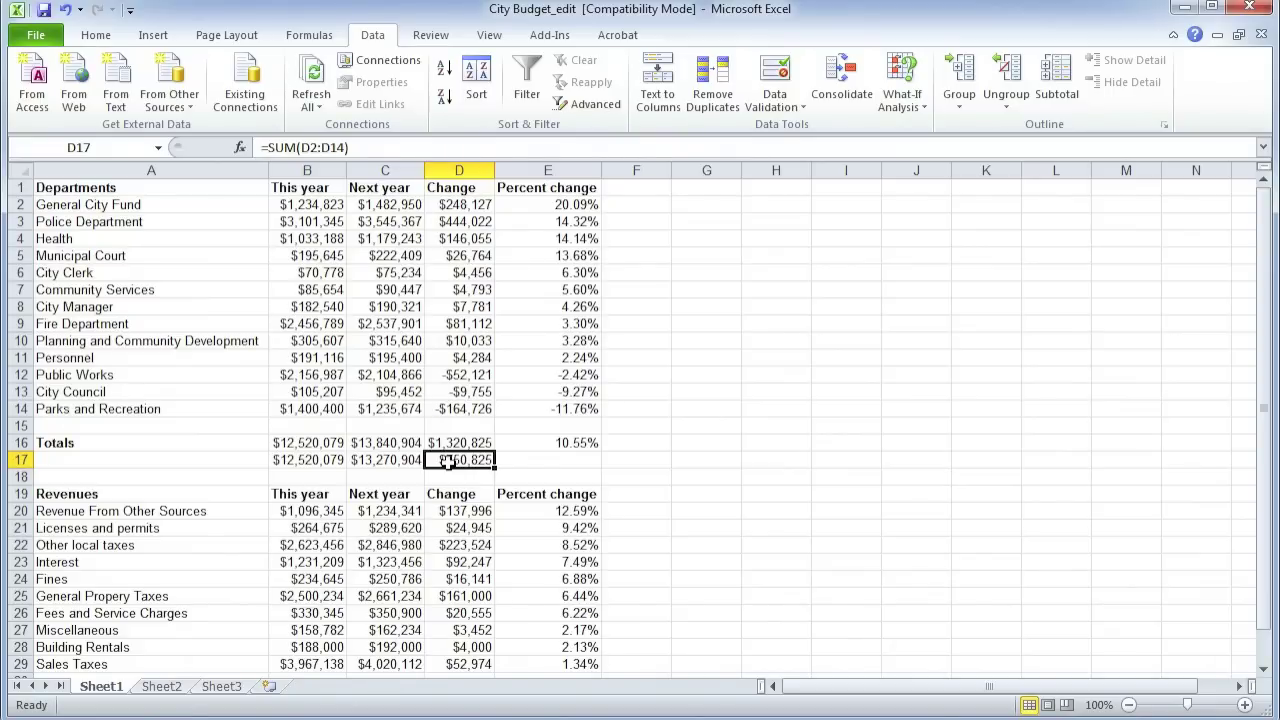
# Enter =D20/$D$31 in F20 to calculate the first revenue source's share of the total revenue change.
pyautogui.scroll(-3, 447, 461)
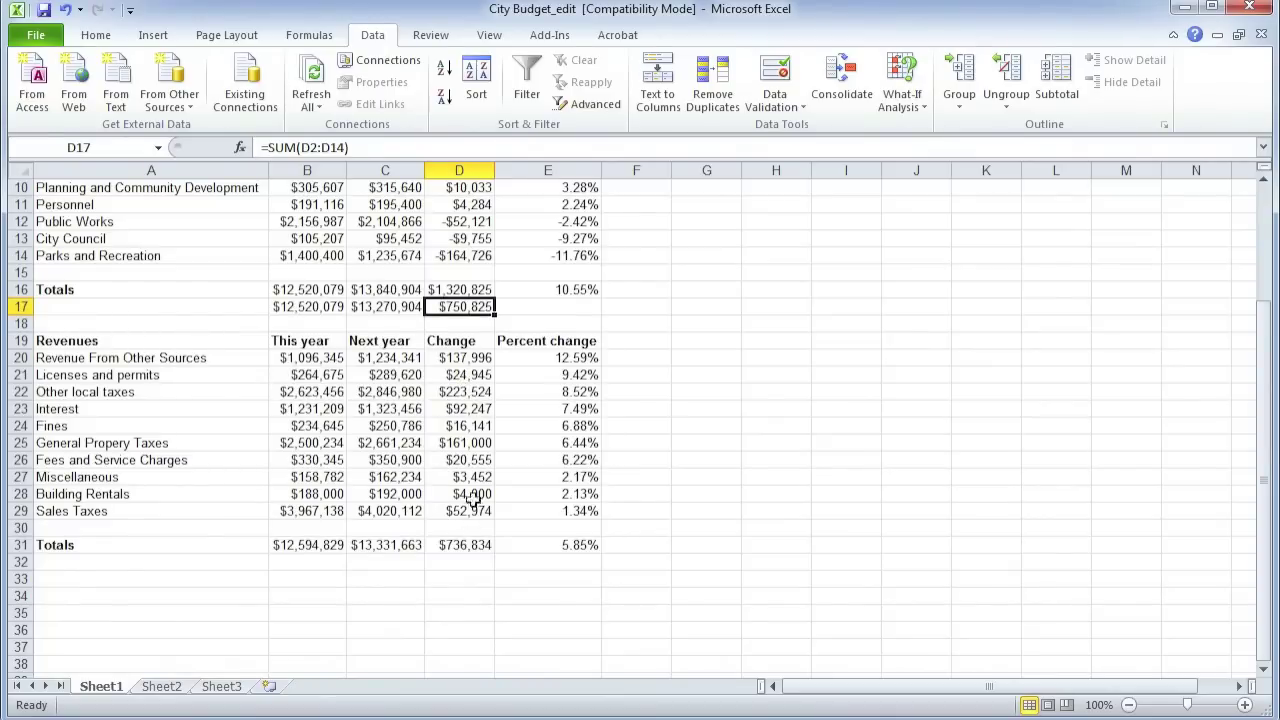
pyautogui.click(464, 361)
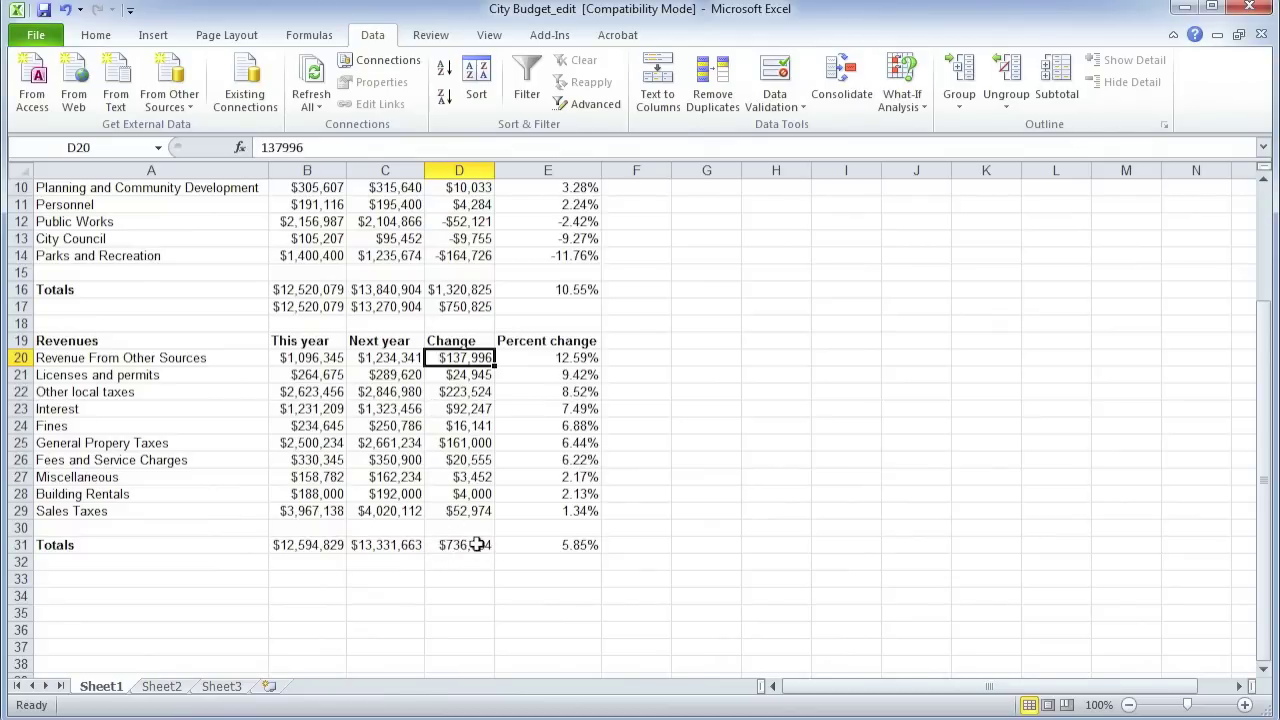
pyautogui.click(628, 361)
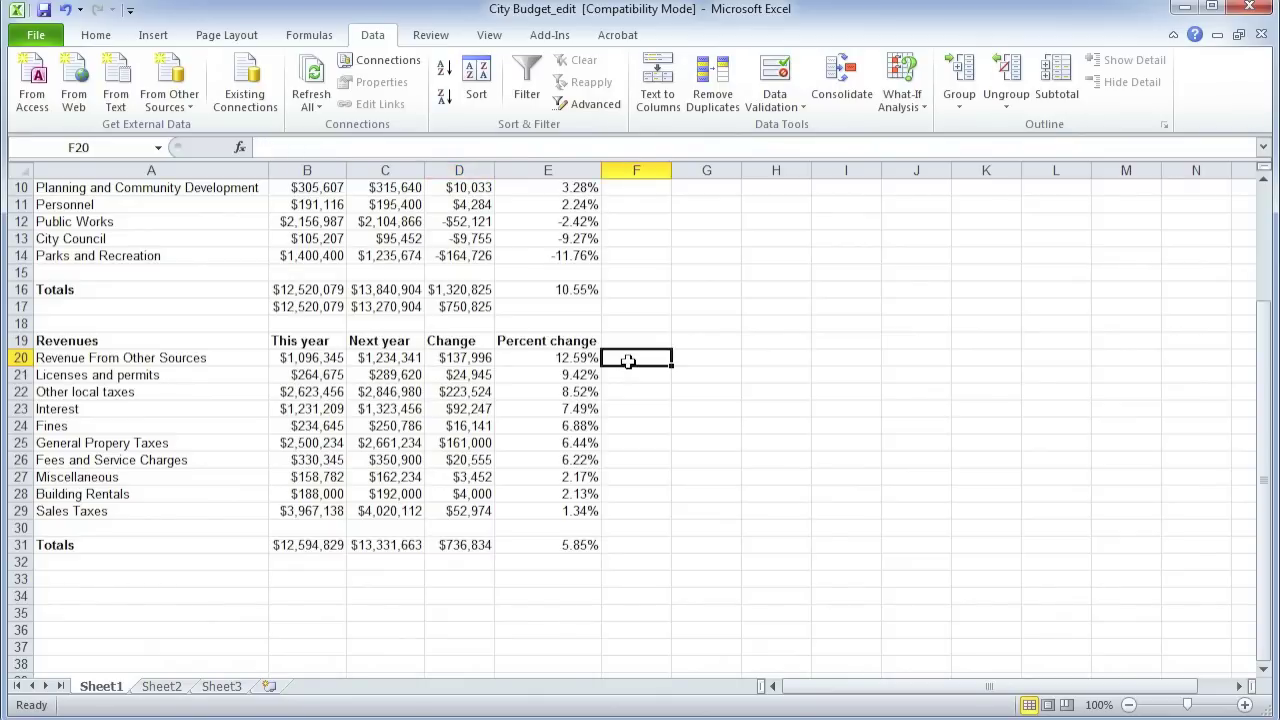
pyautogui.write('=')
pyautogui.click(463, 361)
pyautogui.write('/')
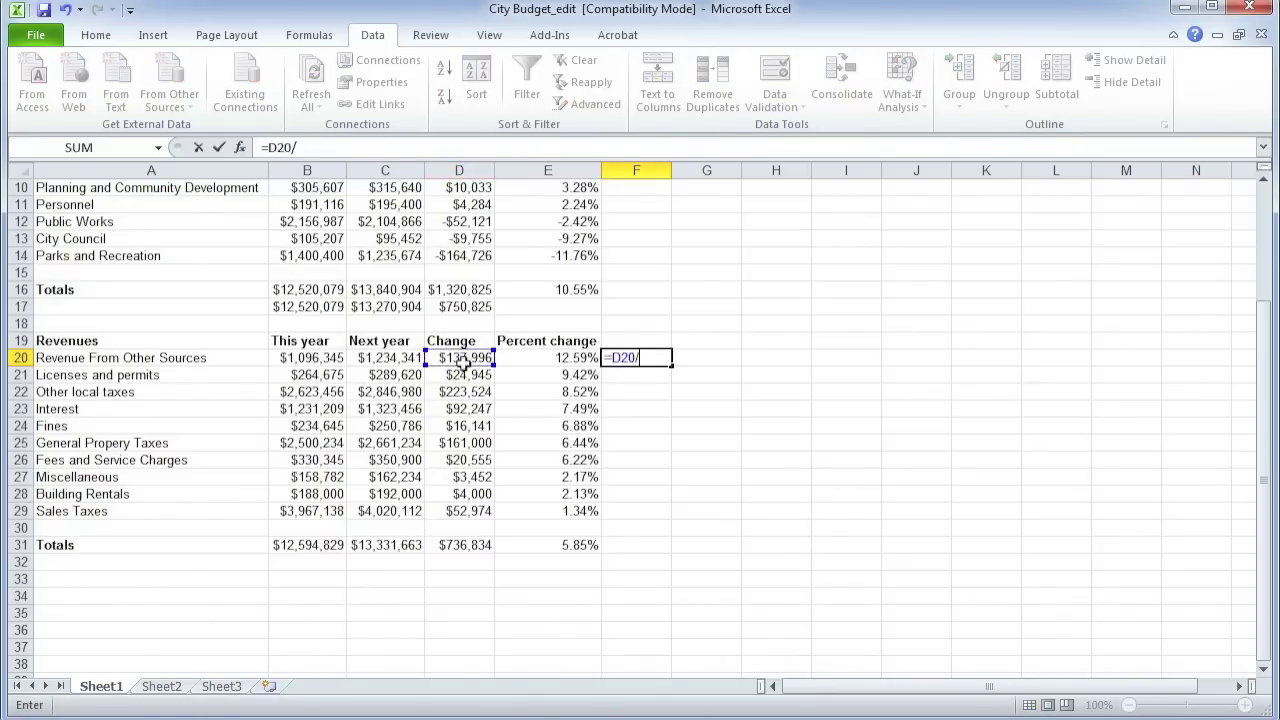
pyautogui.click(466, 546)
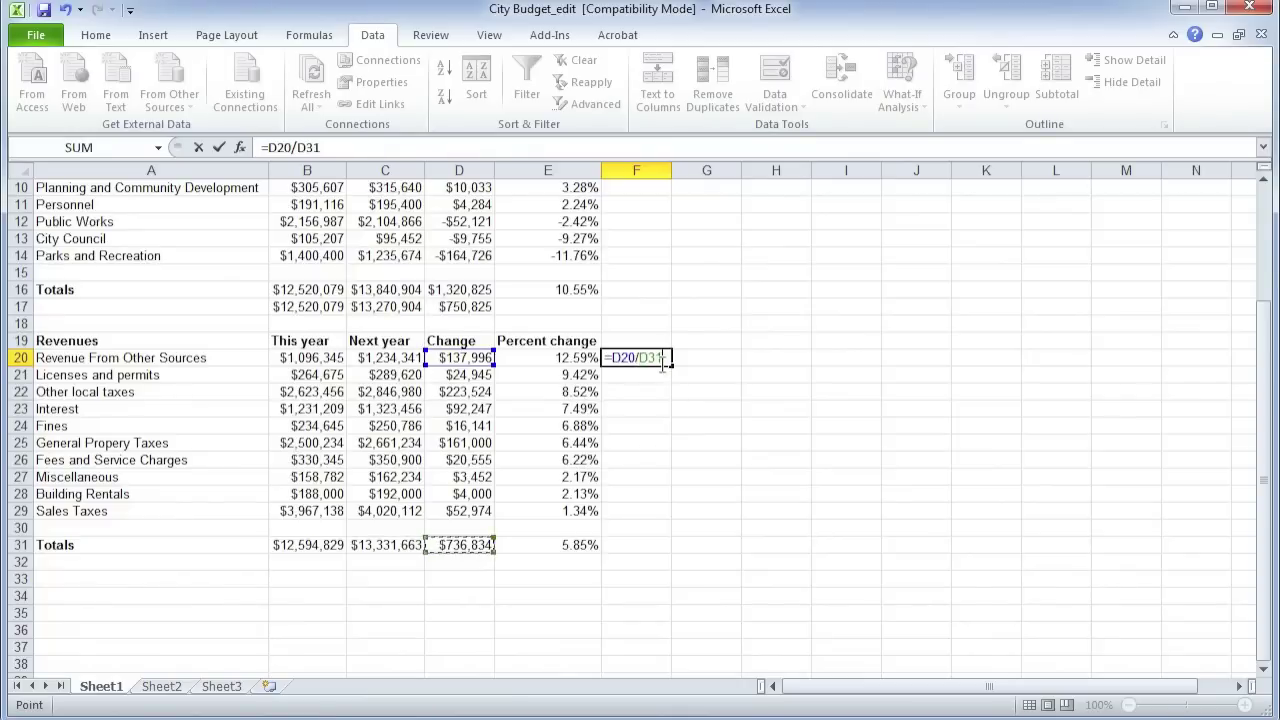
pyautogui.press('Left')
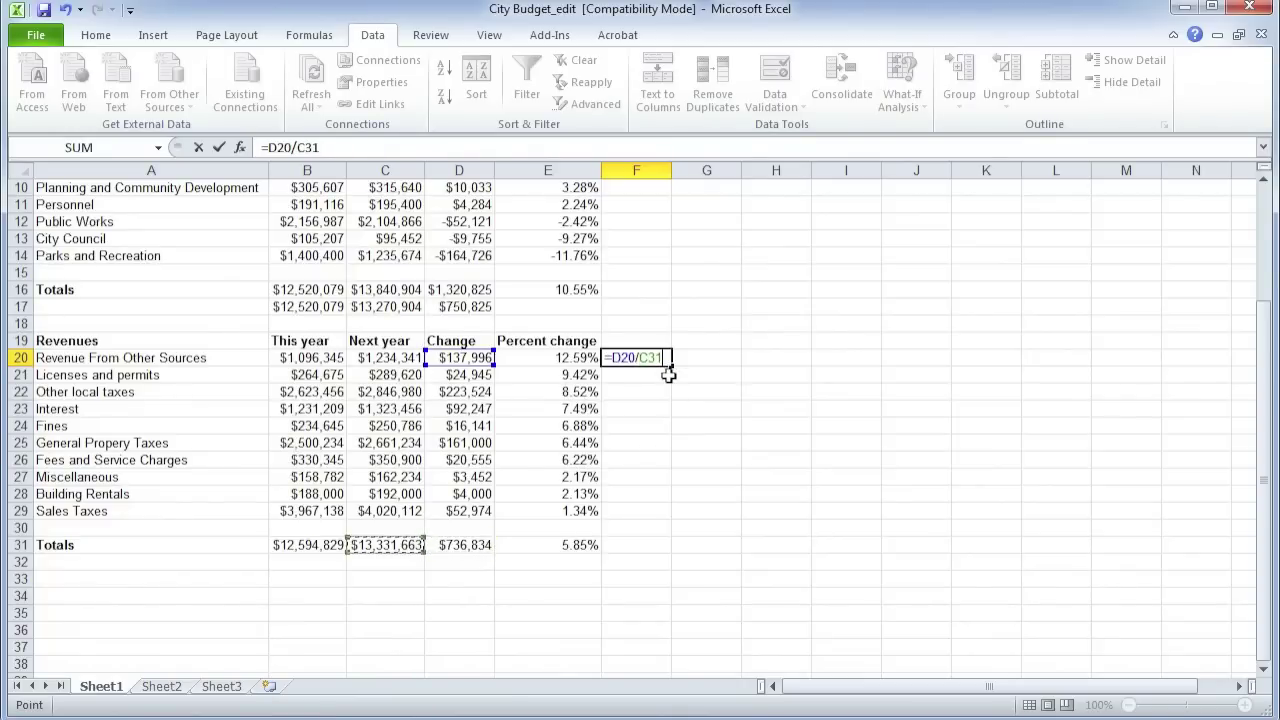
pyautogui.press('BackSpace')
pyautogui.press('BackSpace')
pyautogui.press('BackSpace')
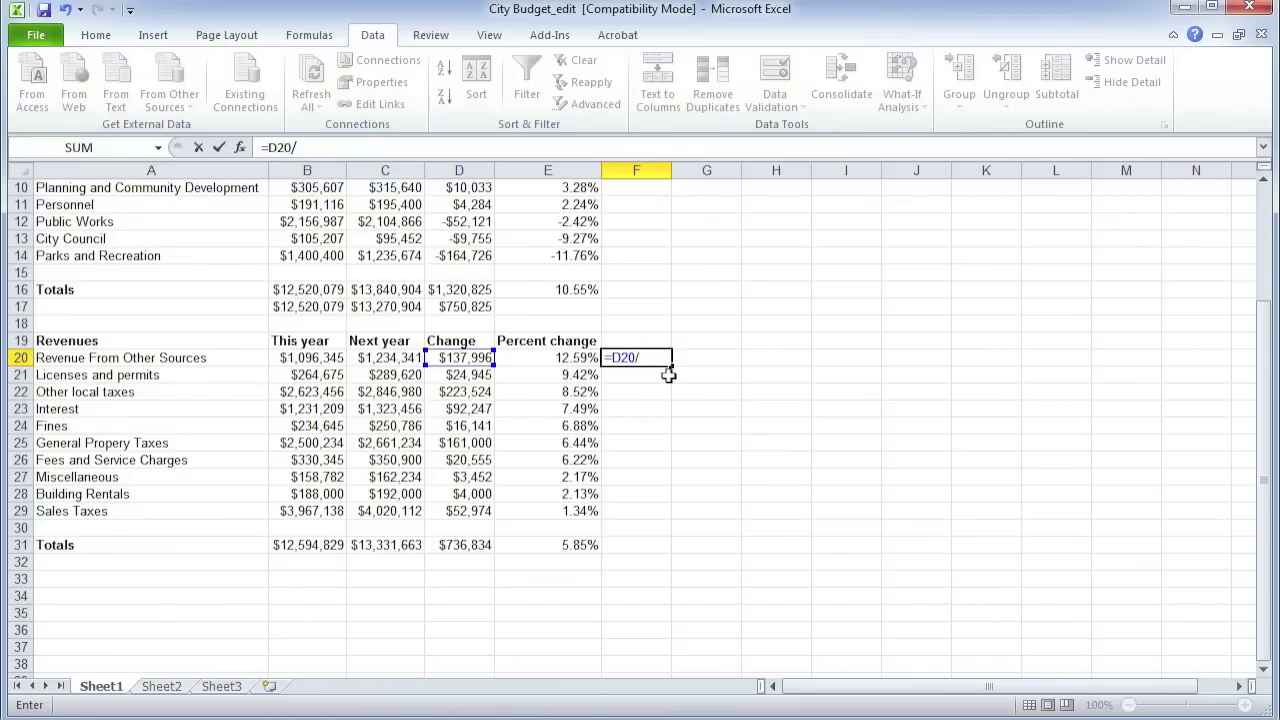
pyautogui.write('$d$31')
pyautogui.press('Return')
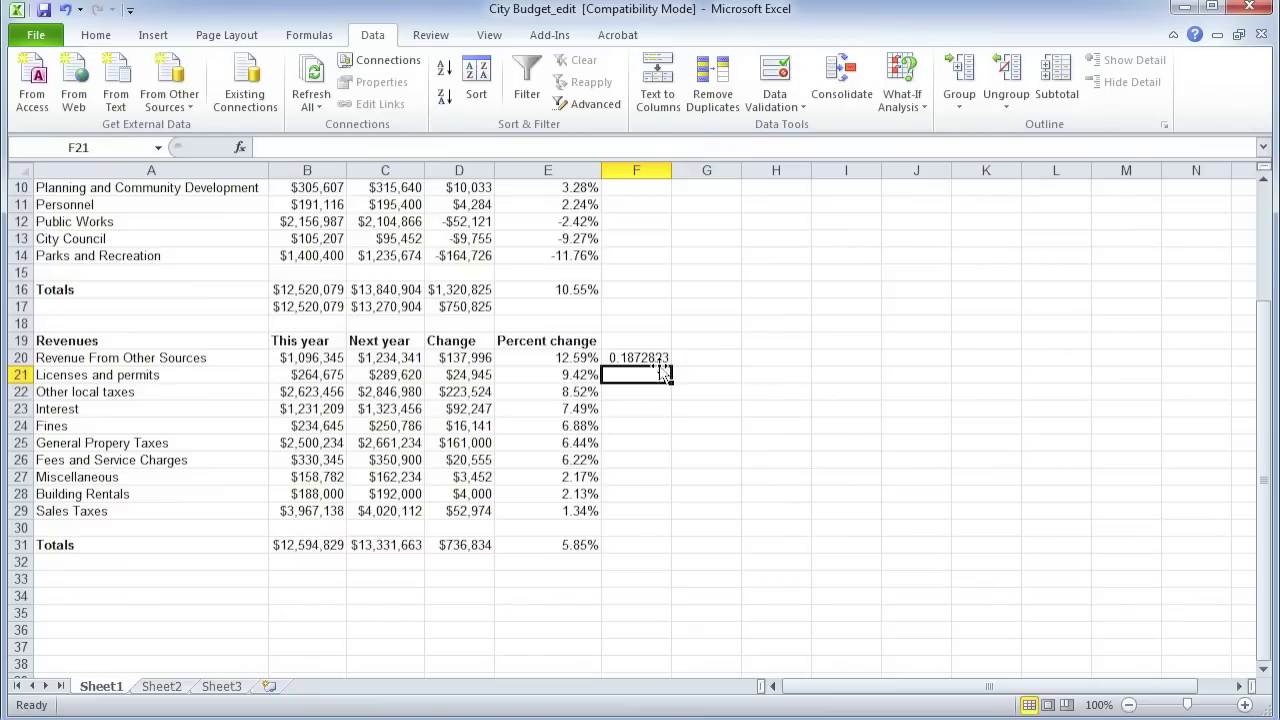
# Fill the share formula from F20 down through F29 and check the copied formulas in F21 and F22.
pyautogui.click(666, 362)
pyautogui.doubleClick(670, 365)
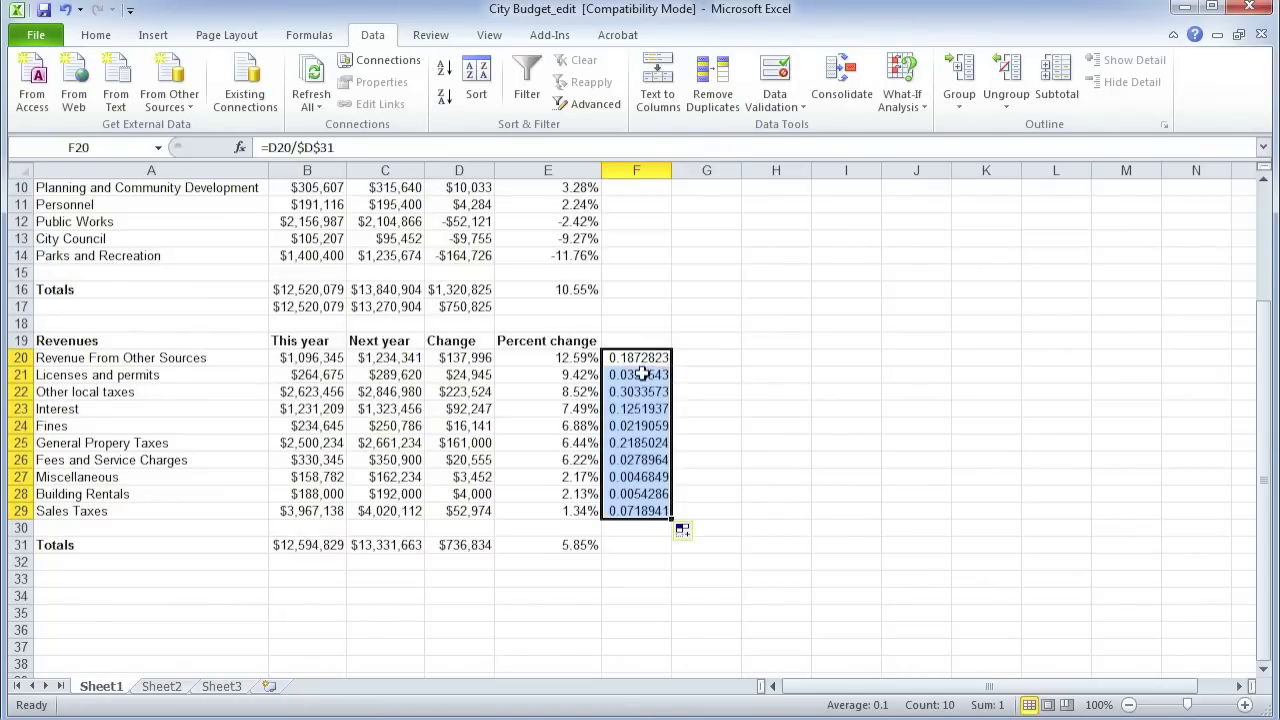
pyautogui.click(642, 374)
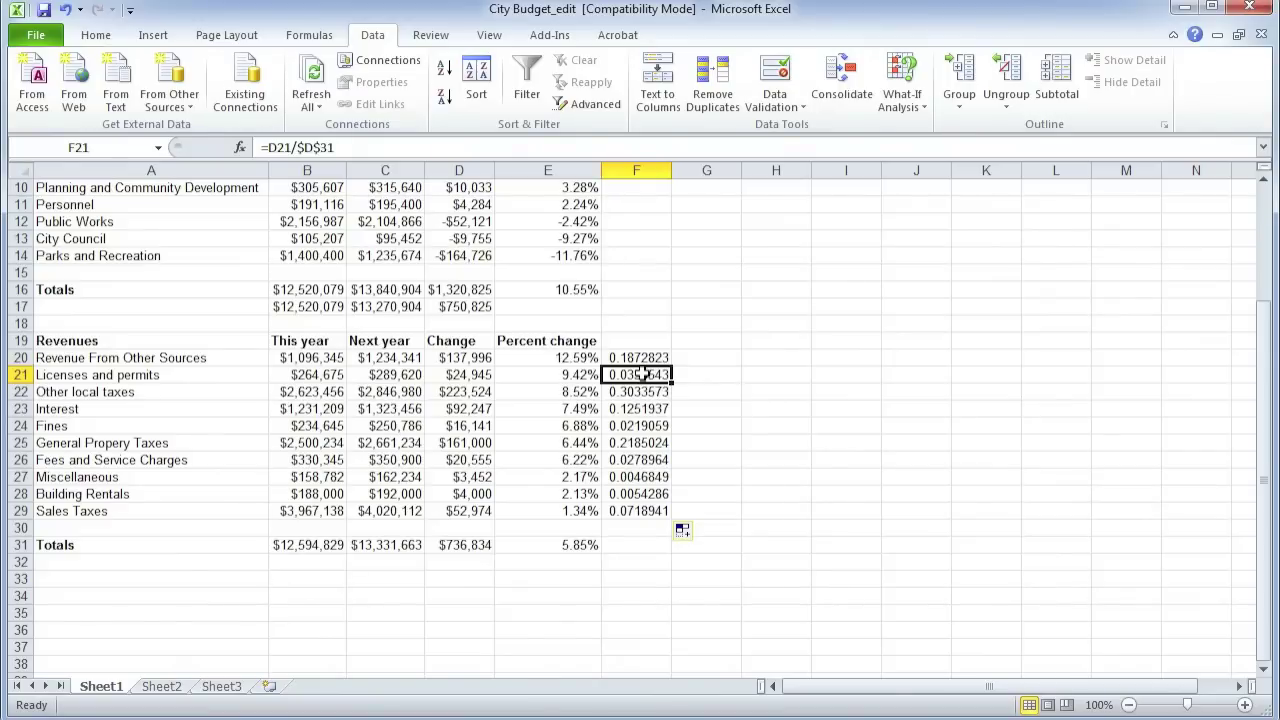
pyautogui.click(640, 391)
pyautogui.click(640, 374)
pyautogui.click(640, 391)
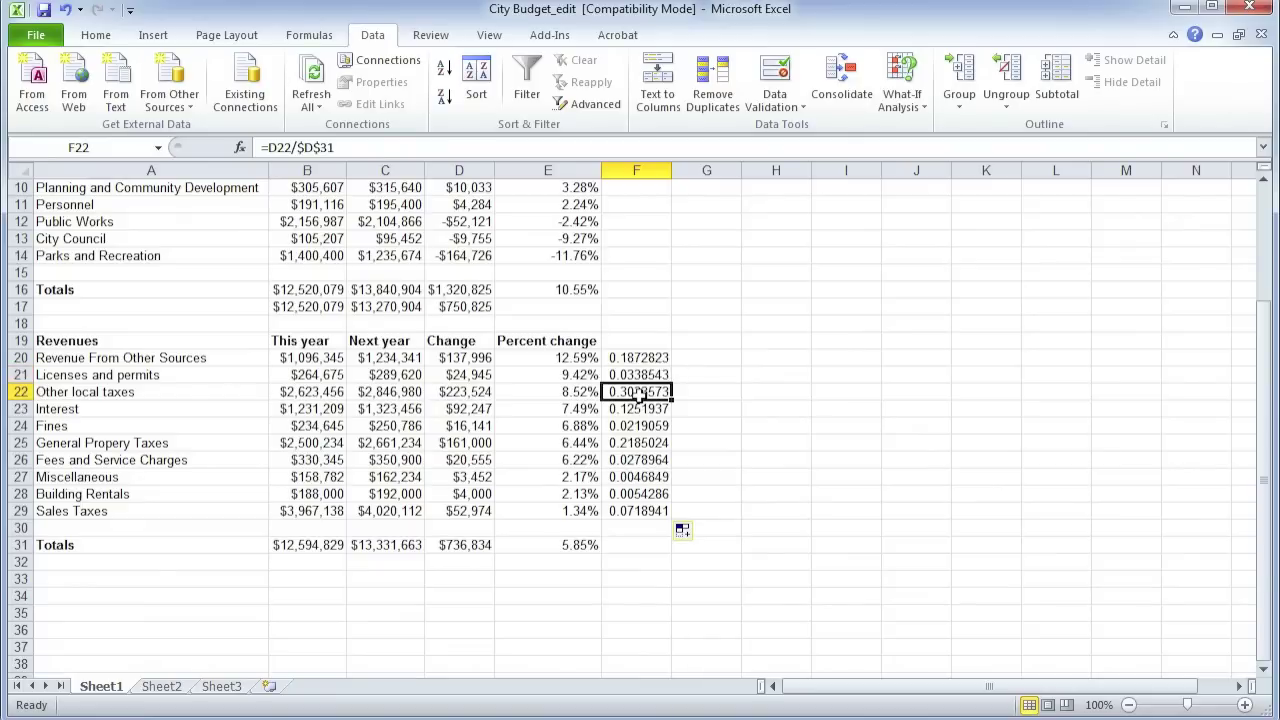
# Format all of column F as Percentage with 2 decimal places.
pyautogui.click(636, 171)
pyautogui.rightClick(641, 178)
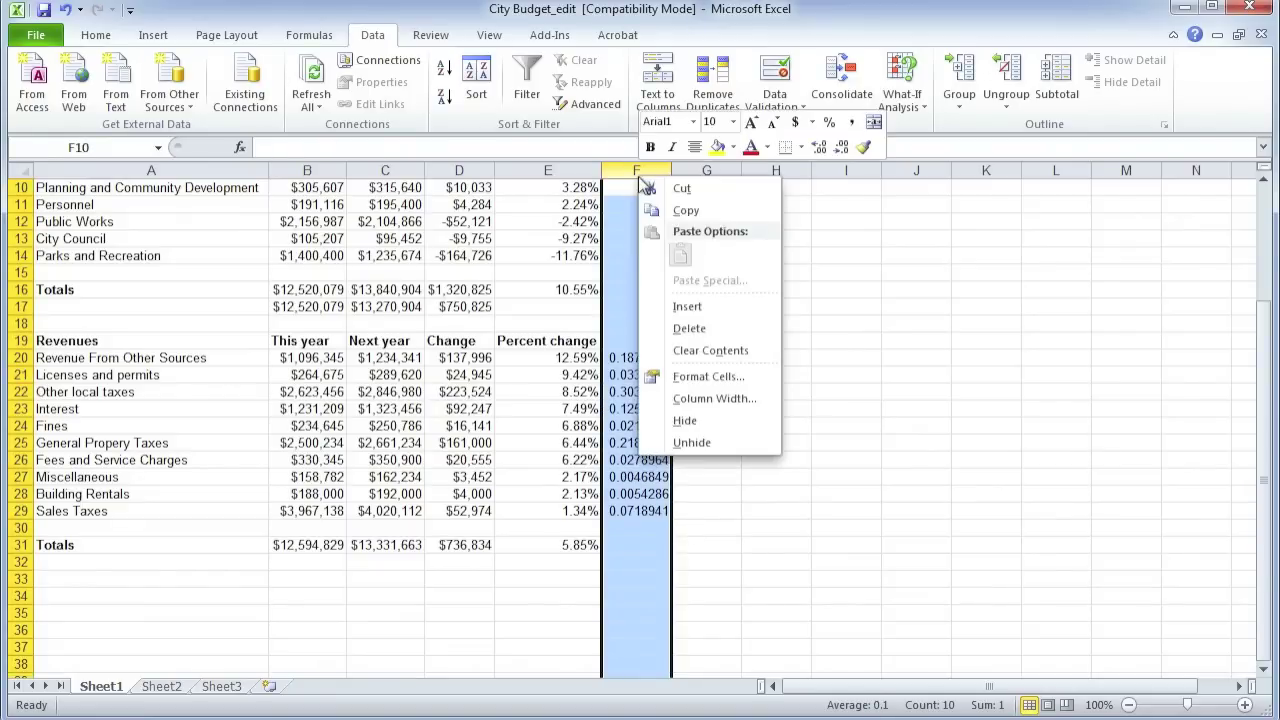
pyautogui.click(708, 378)
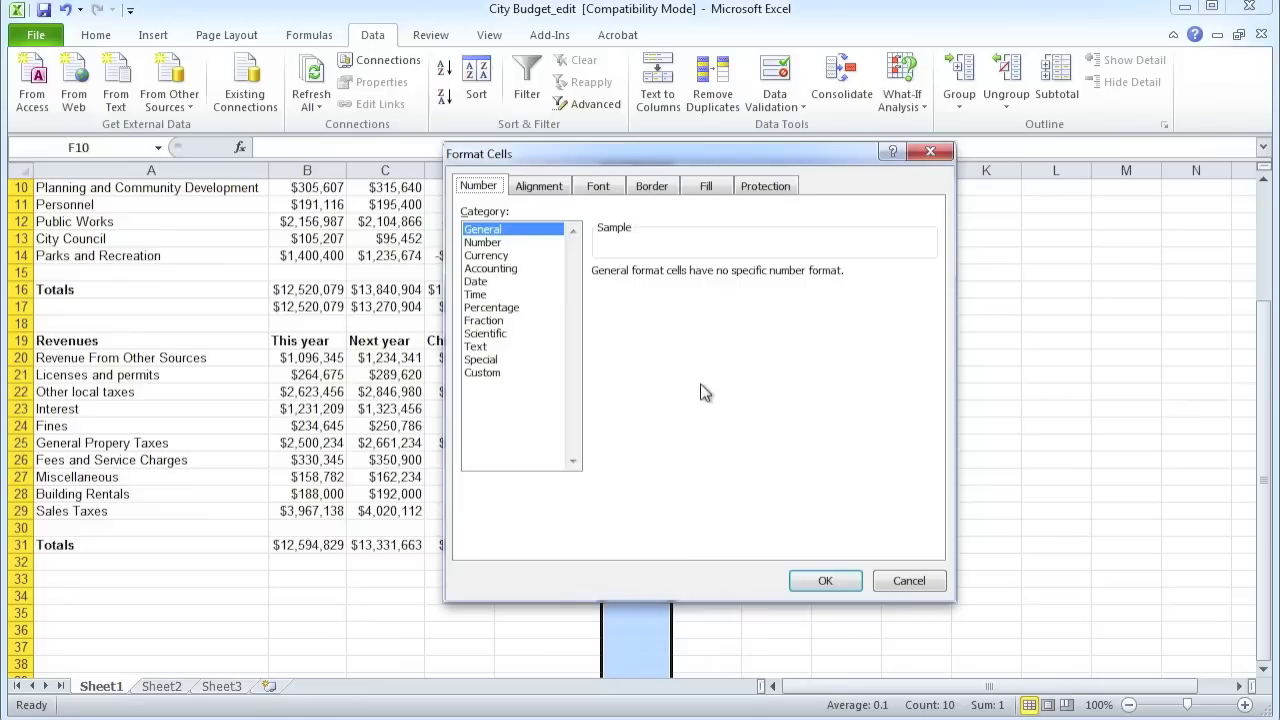
pyautogui.click(492, 308)
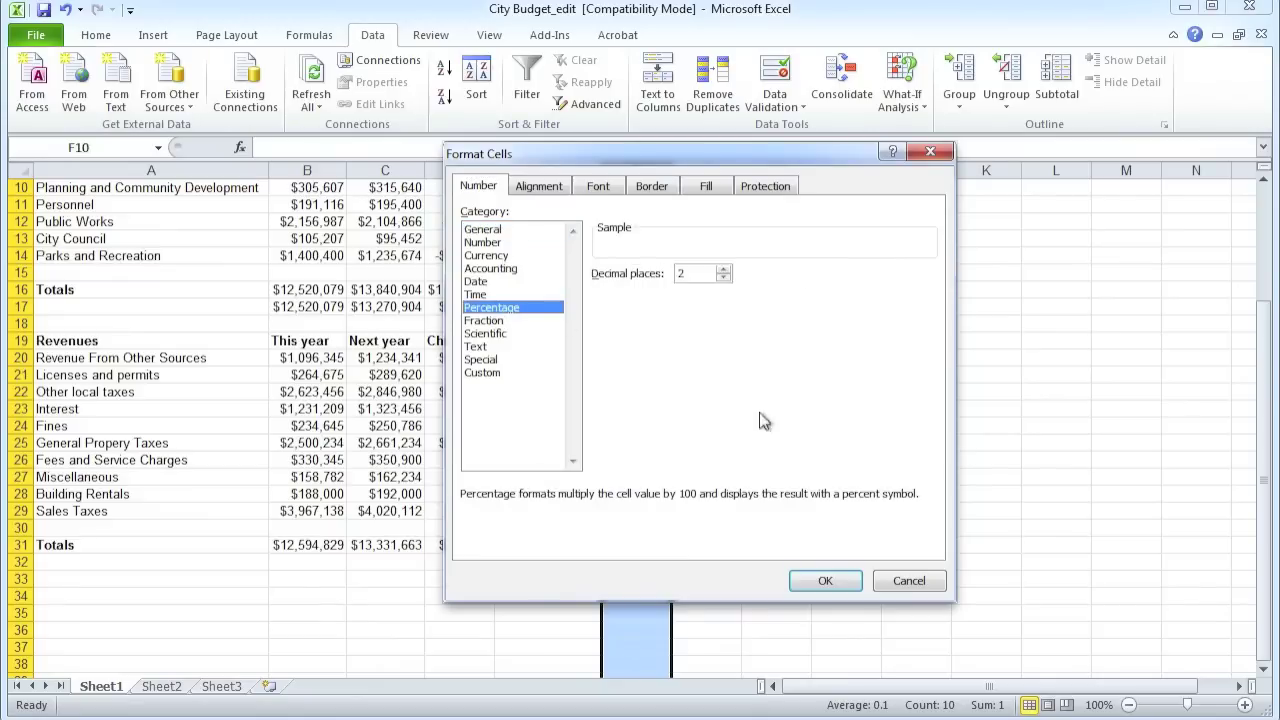
pyautogui.click(832, 582)
# Enter =SUM(F20:F29) in F31, on the Revenues Totals row, to add up the shares of change.
pyautogui.click(652, 543)
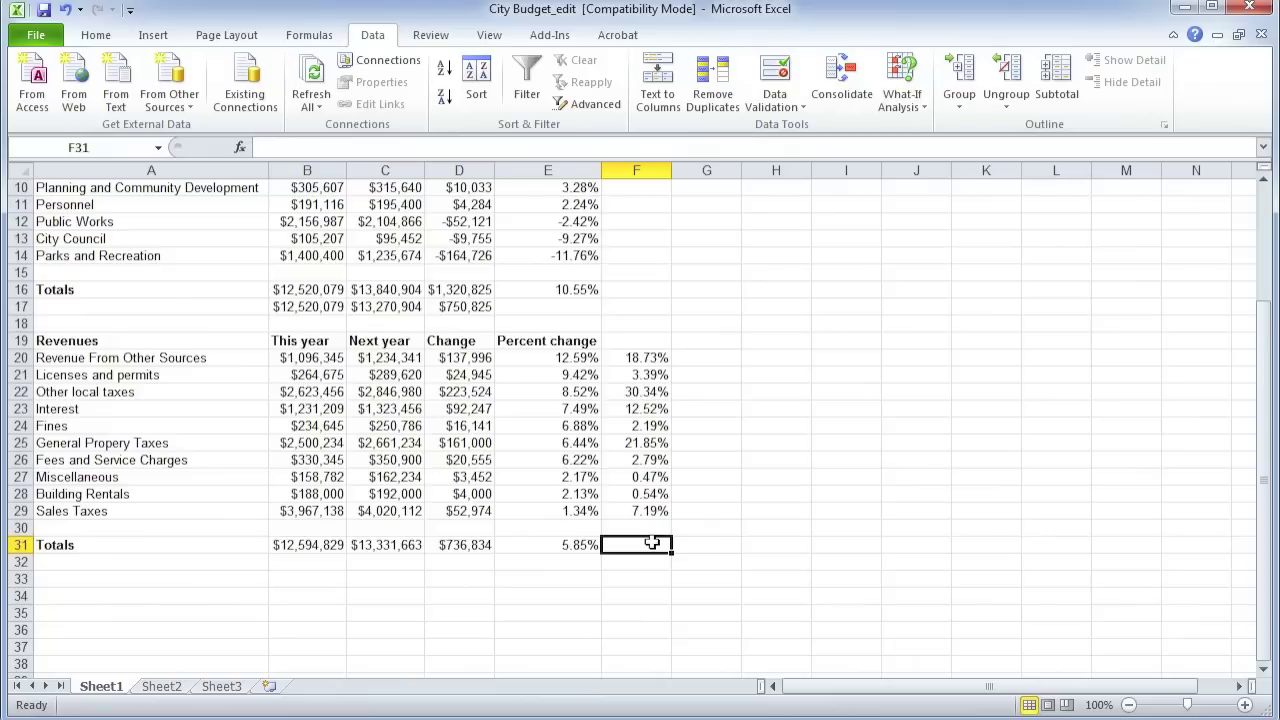
pyautogui.write('=su')
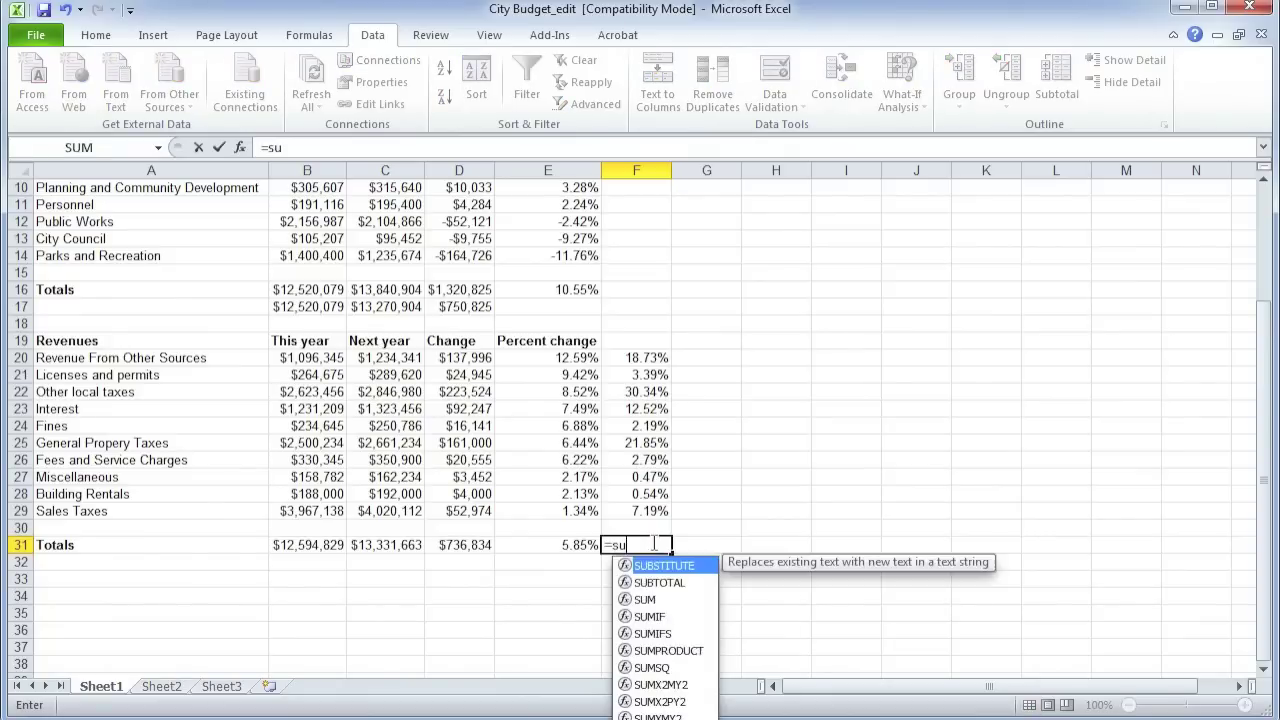
pyautogui.write('m(')
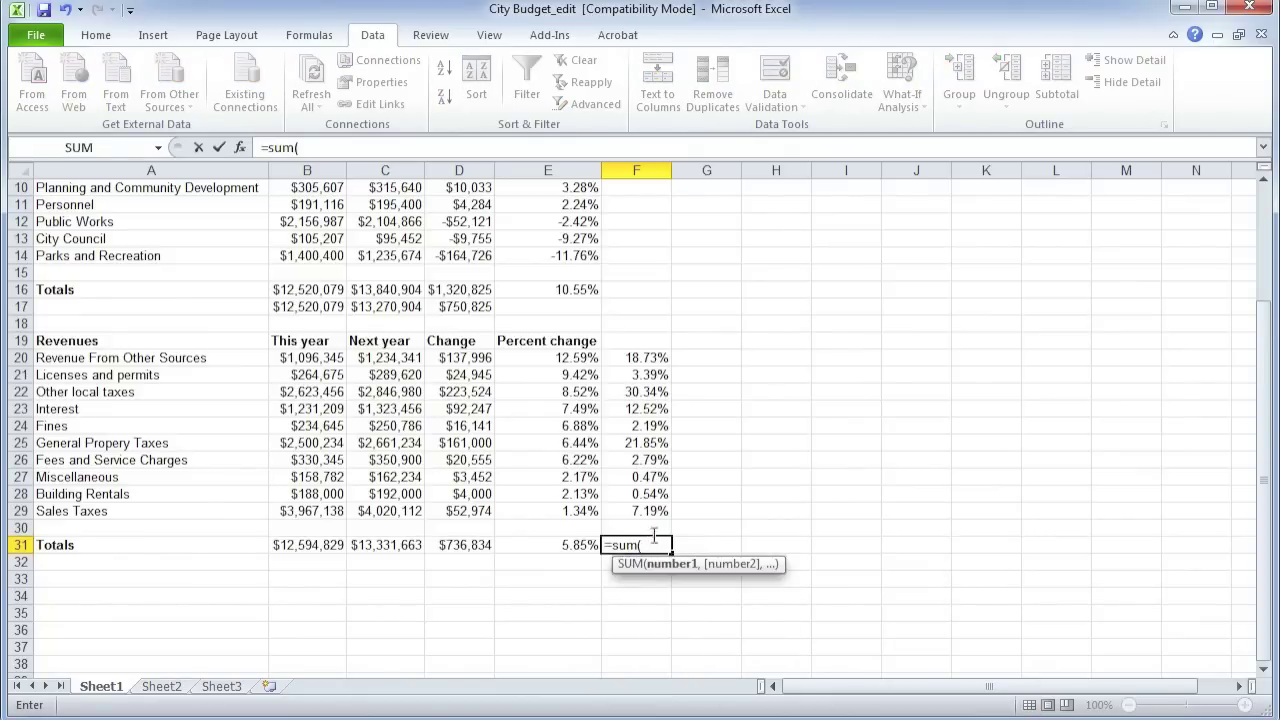
pyautogui.click(643, 511)
pyautogui.hotkey('shift', 'Up')
pyautogui.hotkey('shift', 'Up')
pyautogui.hotkey('shift', 'Up')
pyautogui.hotkey('shift', 'Up')
pyautogui.hotkey('shift', 'Up')
pyautogui.hotkey('shift', 'Up')
pyautogui.hotkey('shift', 'Up')
pyautogui.hotkey('shift', 'Up')
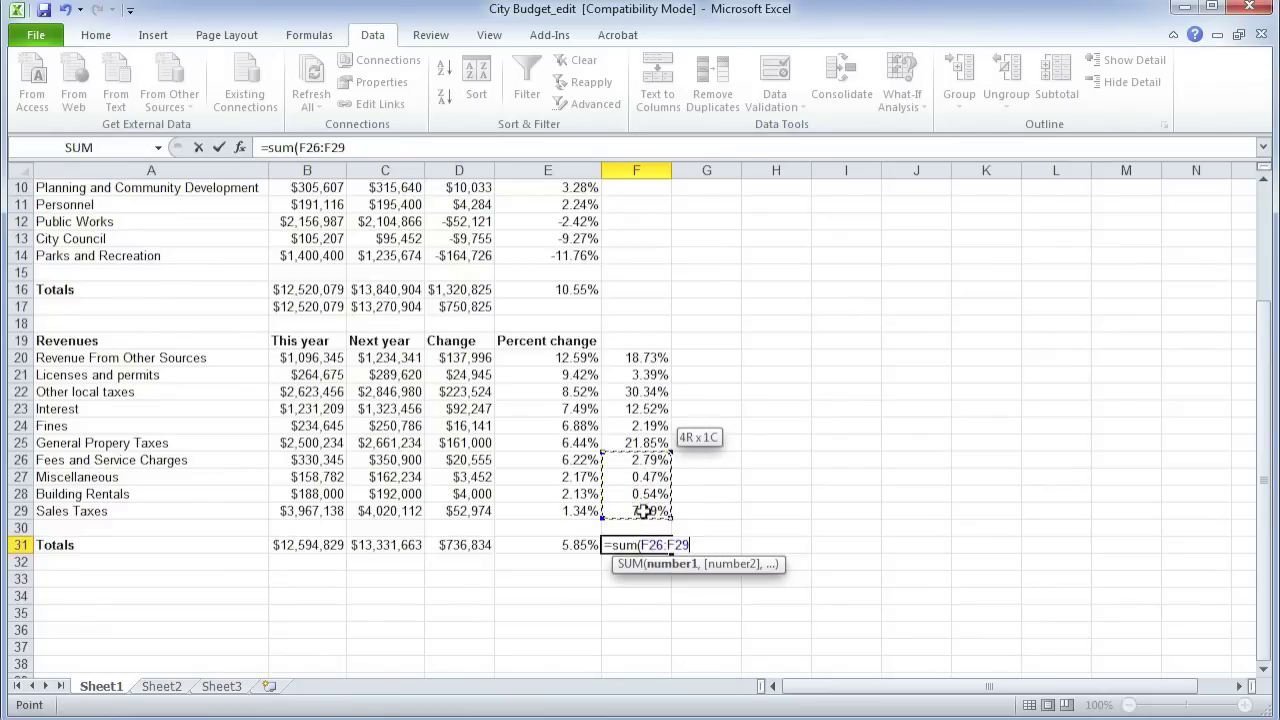
pyautogui.hotkey('shift', 'Up')
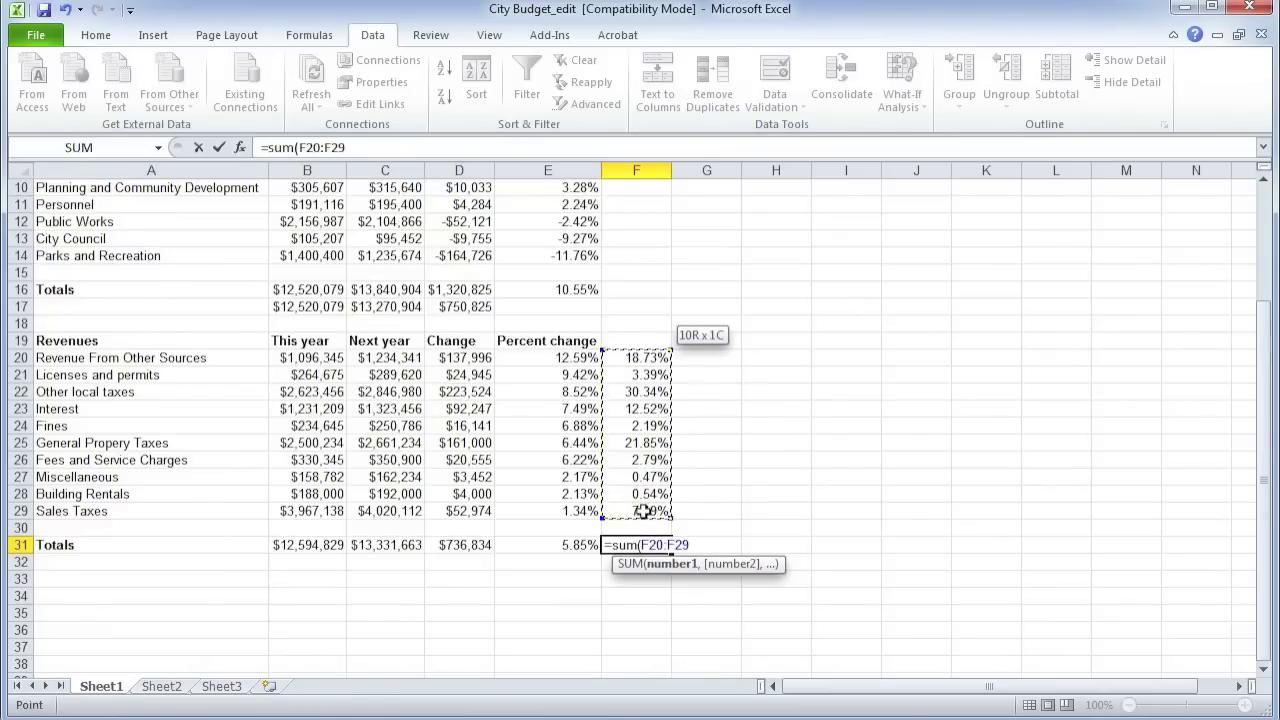
pyautogui.write(')')
pyautogui.press('Return')
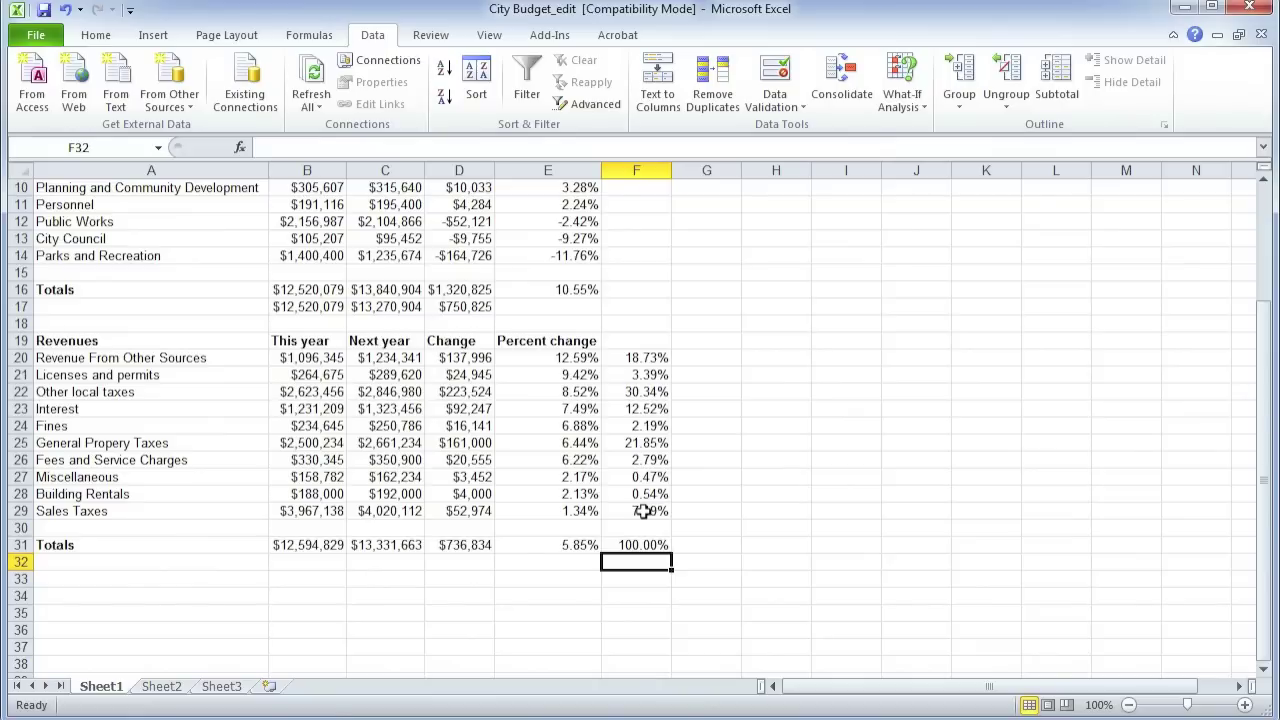